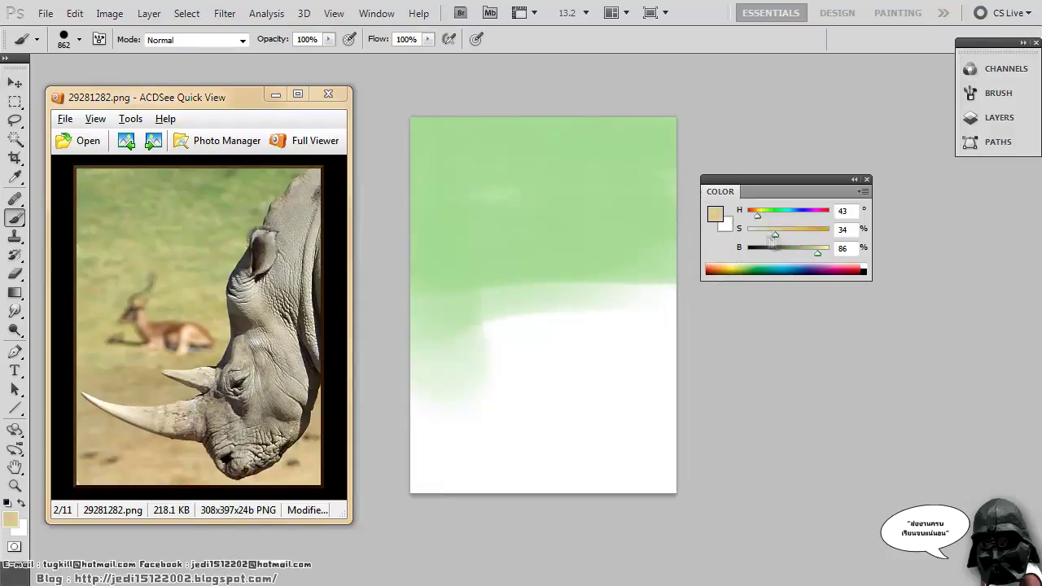
Reduce the brush opacity to 65% and paint pale beige over the white lower part of the canvas.
{"action": "mouse_move", "coordinate": [664, 285]}
{"action": "left_mouse_down"}
{"action": "mouse_move", "coordinate": [465, 274]}
{"action": "mouse_move", "coordinate": [574, 334]}
{"action": "left_mouse_up"}
{"action": "left_click_drag", "start_coordinate": [818, 253], "coordinate": [823, 253]}
{"action": "left_click", "coordinate": [328, 39]}
{"action": "left_click_drag", "start_coordinate": [329, 56], "coordinate": [302, 58]}
{"action": "mouse_move", "coordinate": [460, 236]}
{"action": "left_mouse_down"}
{"action": "mouse_move", "coordinate": [595, 341]}
{"action": "mouse_move", "coordinate": [558, 465]}
{"action": "mouse_move", "coordinate": [464, 490]}
{"action": "left_mouse_up"}
Lighten and desaturate the beige, then blend the transition between green and sand using colors sampled from the canvas.
{"action": "left_click_drag", "start_coordinate": [823, 253], "coordinate": [829, 253]}
{"action": "left_click_drag", "start_coordinate": [774, 234], "coordinate": [765, 234]}
{"action": "mouse_move", "coordinate": [619, 395]}
{"action": "left_mouse_down"}
{"action": "mouse_move", "coordinate": [461, 413]}
{"action": "mouse_move", "coordinate": [548, 336]}
{"action": "left_mouse_up"}
{"action": "left_click", "coordinate": [533, 181], "text": "alt"}
{"action": "mouse_move", "coordinate": [480, 251]}
{"action": "left_mouse_down"}
{"action": "mouse_move", "coordinate": [584, 260]}
{"action": "mouse_move", "coordinate": [548, 339]}
{"action": "left_mouse_up"}
{"action": "left_click", "coordinate": [562, 317], "text": "alt"}
Sample the green, darken it to 62% brightness, and paint darker grass patches along the canvas's upper area and left edge.
{"action": "left_click", "coordinate": [605, 185], "text": "alt"}
{"action": "left_click_drag", "start_coordinate": [818, 253], "coordinate": [797, 254]}
{"action": "left_click_drag", "start_coordinate": [513, 130], "coordinate": [688, 155]}
{"action": "right_click", "coordinate": [533, 200]}
{"action": "left_click_drag", "start_coordinate": [686, 234], "coordinate": [666, 234]}
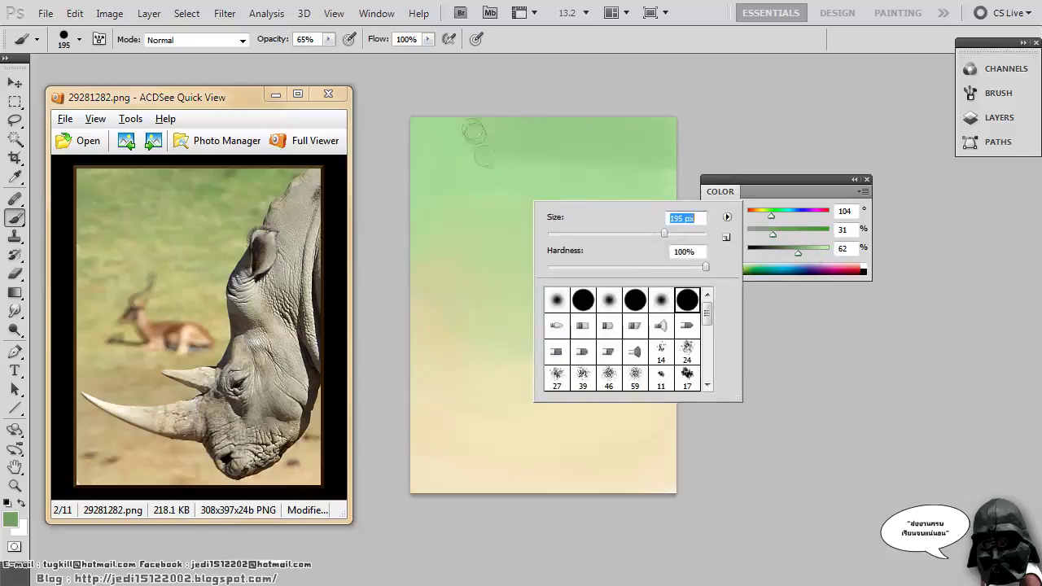
{"action": "right_click", "coordinate": [571, 153]}
{"action": "left_click", "coordinate": [417, 180]}
{"action": "left_click", "coordinate": [417, 242]}
Try a textured brush on the background, then choose the scattered-speckle brush preset and set its size to 473 px.
{"action": "right_click", "coordinate": [684, 275]}
{"action": "left_click", "coordinate": [838, 454]}
{"action": "left_click_drag", "start_coordinate": [716, 308], "coordinate": [841, 309]}
{"action": "left_click", "coordinate": [447, 134]}
{"action": "right_click", "coordinate": [597, 263]}
{"action": "left_click_drag", "start_coordinate": [770, 375], "coordinate": [771, 386]}
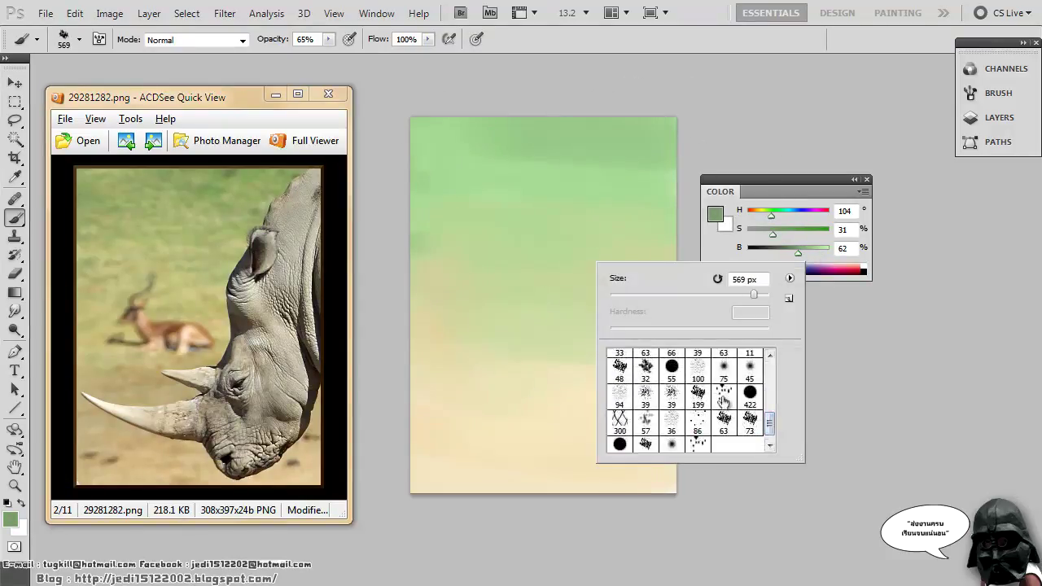
{"action": "left_click", "coordinate": [724, 395]}
{"action": "left_click_drag", "start_coordinate": [623, 294], "coordinate": [750, 294]}
{"action": "key", "text": "Return"}
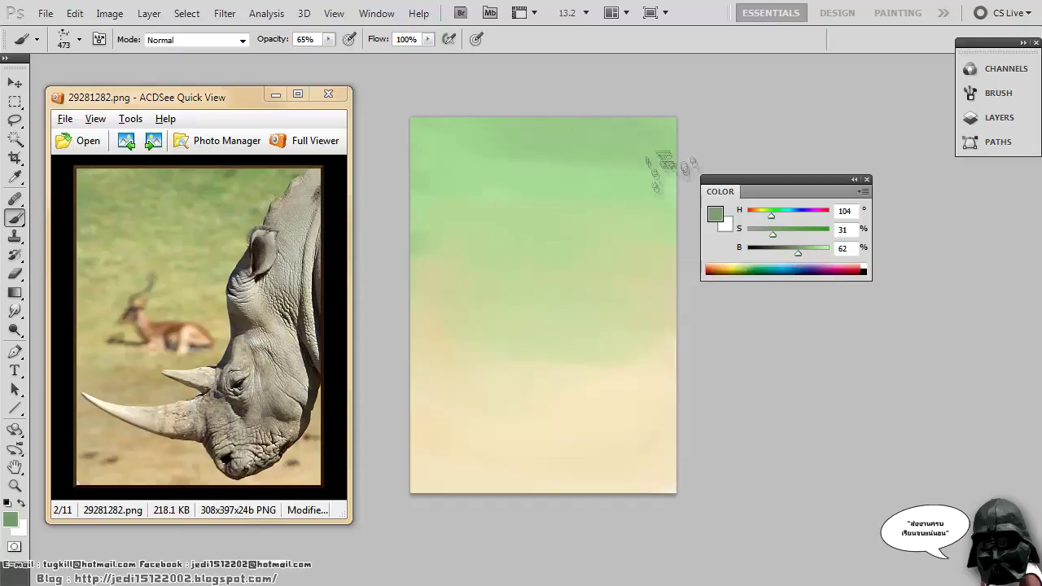
Sample the sand color, shift it to gray-brown (H 29, S 24, B 66), and paint ground texture across the middle of the canvas.
{"action": "left_click", "coordinate": [651, 335], "text": "alt"}
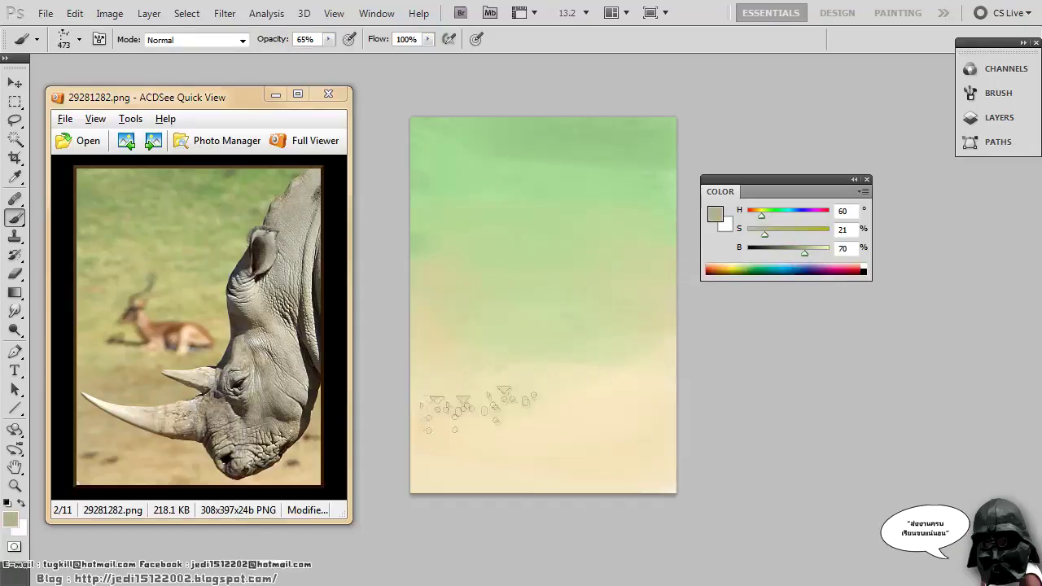
{"action": "left_click_drag", "start_coordinate": [761, 216], "coordinate": [754, 215]}
{"action": "left_click_drag", "start_coordinate": [764, 234], "coordinate": [801, 253]}
{"action": "mouse_move", "coordinate": [612, 358]}
{"action": "left_mouse_down"}
{"action": "mouse_move", "coordinate": [540, 364]}
{"action": "mouse_move", "coordinate": [524, 350]}
{"action": "mouse_move", "coordinate": [598, 382]}
{"action": "left_mouse_up"}
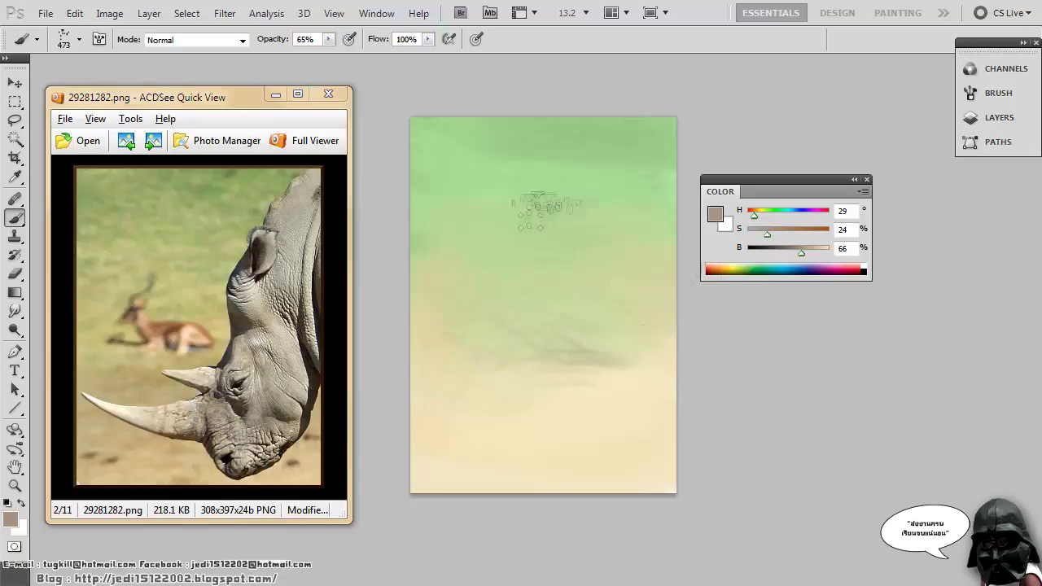
Blend textured strokes through the grass and sand areas using greens and beiges sampled from the canvas.
{"action": "left_click", "coordinate": [542, 207], "text": "alt"}
{"action": "left_click_drag", "start_coordinate": [594, 188], "coordinate": [435, 208]}
{"action": "left_click", "coordinate": [503, 332], "text": "alt"}
{"action": "left_click", "coordinate": [543, 336], "text": "alt"}
{"action": "mouse_move", "coordinate": [543, 335]}
{"action": "left_mouse_down"}
{"action": "mouse_move", "coordinate": [523, 374]}
{"action": "mouse_move", "coordinate": [663, 334]}
{"action": "left_mouse_up"}
{"action": "left_click", "coordinate": [523, 350], "text": "alt"}
{"action": "left_click", "coordinate": [594, 421], "text": "alt"}
{"action": "left_click_drag", "start_coordinate": [594, 421], "coordinate": [467, 468]}
Set the brush color to brown-gray (H 29, S 23, B 69) and paint streaky shadows on the lower ground.
{"action": "left_click", "coordinate": [570, 350], "text": "alt"}
{"action": "left_click_drag", "start_coordinate": [815, 253], "coordinate": [803, 253]}
{"action": "left_click_drag", "start_coordinate": [762, 216], "coordinate": [754, 216]}
{"action": "left_click_drag", "start_coordinate": [444, 411], "coordinate": [570, 430]}
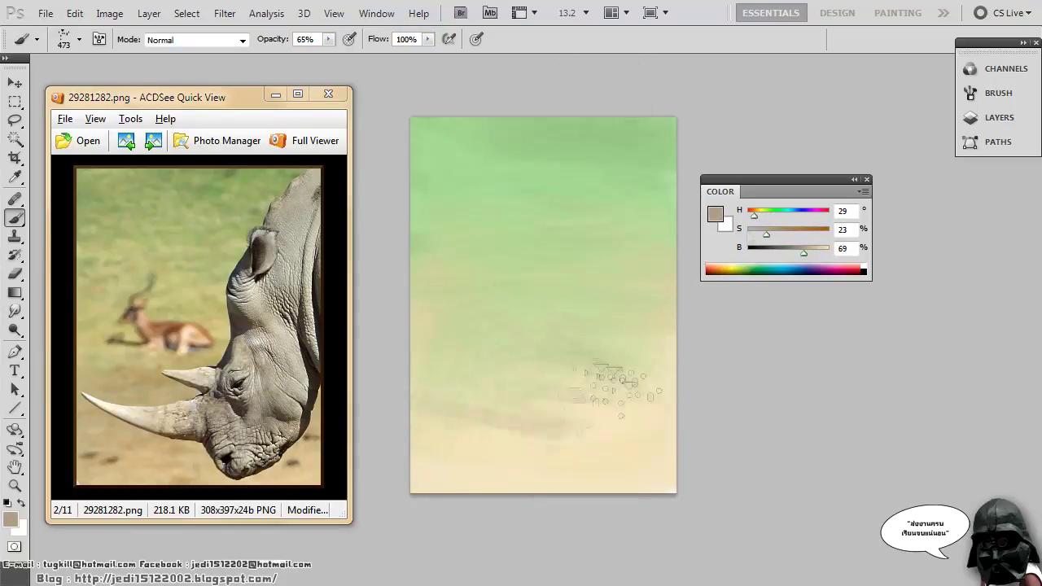
{"action": "left_click_drag", "start_coordinate": [651, 352], "coordinate": [509, 367]}
Switch to the hard round brush preset and set its size to 185 px.
{"action": "right_click", "coordinate": [627, 262]}
{"action": "mouse_move", "coordinate": [804, 397]}
{"action": "left_mouse_down"}
{"action": "mouse_move", "coordinate": [805, 364]}
{"action": "mouse_move", "coordinate": [805, 429]}
{"action": "mouse_move", "coordinate": [804, 373]}
{"action": "left_mouse_up"}
{"action": "left_click", "coordinate": [782, 359]}
{"action": "mouse_move", "coordinate": [784, 294]}
{"action": "left_mouse_down"}
{"action": "mouse_move", "coordinate": [736, 294]}
{"action": "mouse_move", "coordinate": [759, 269]}
{"action": "left_mouse_up"}
{"action": "left_click", "coordinate": [734, 144]}
{"action": "right_click", "coordinate": [638, 236]}
{"action": "left_click", "coordinate": [561, 289]}
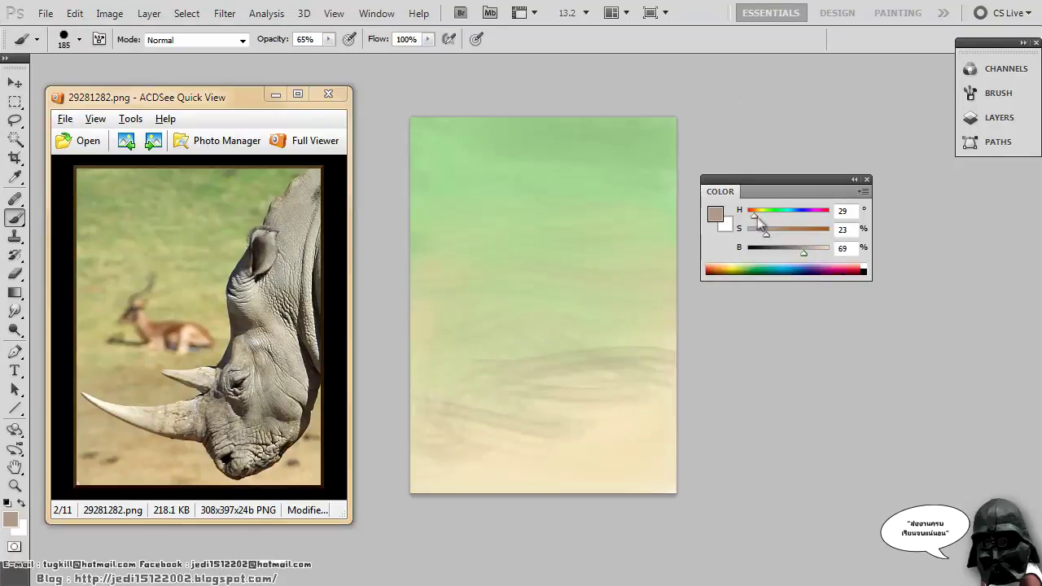
Mix a pale blue (H 191, S 13, B 89) and block in the rhino's neck on the canvas's upper right.
{"action": "mouse_move", "coordinate": [754, 217]}
{"action": "left_mouse_down"}
{"action": "mouse_move", "coordinate": [790, 217]}
{"action": "mouse_move", "coordinate": [764, 235]}
{"action": "left_mouse_up"}
{"action": "left_click_drag", "start_coordinate": [803, 253], "coordinate": [809, 254]}
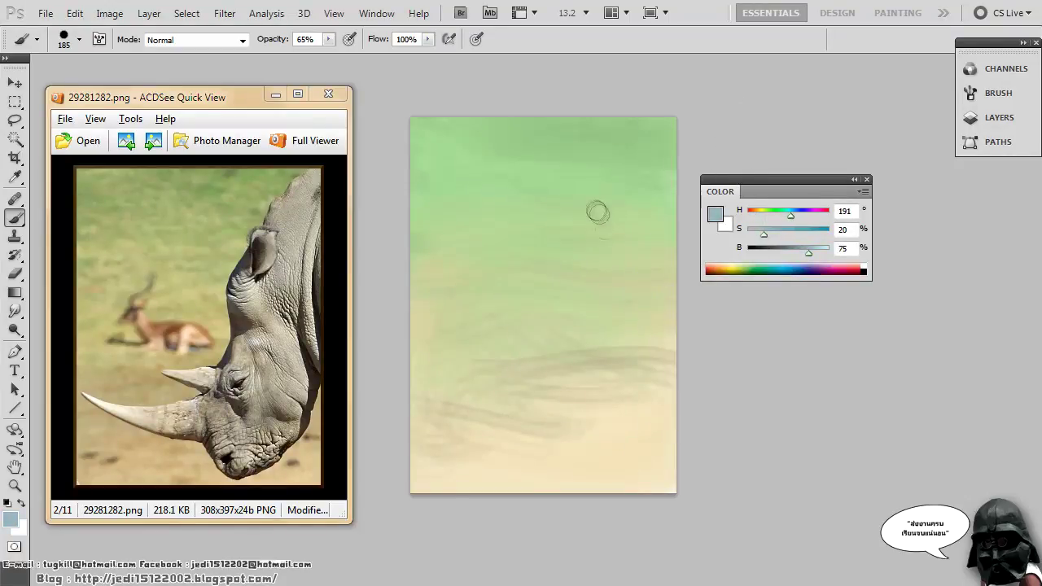
{"action": "mouse_move", "coordinate": [620, 145]}
{"action": "left_mouse_down"}
{"action": "mouse_move", "coordinate": [577, 229]}
{"action": "mouse_move", "coordinate": [581, 285]}
{"action": "left_mouse_up"}
{"action": "left_click_drag", "start_coordinate": [809, 254], "coordinate": [820, 254]}
{"action": "left_click_drag", "start_coordinate": [764, 235], "coordinate": [760, 236]}
{"action": "left_click_drag", "start_coordinate": [583, 285], "coordinate": [630, 165]}
{"action": "left_click_drag", "start_coordinate": [630, 166], "coordinate": [573, 211]}
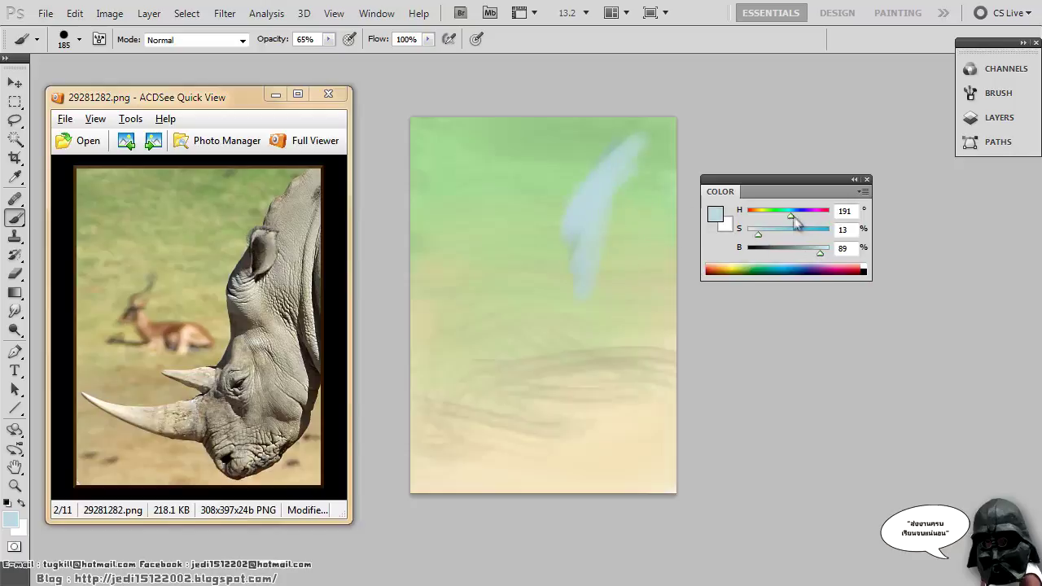
Change the color to pale lavender (H 256, S 8, B 89) and extend the neck shape down into the rhino's face.
{"action": "left_click_drag", "start_coordinate": [790, 215], "coordinate": [806, 219]}
{"action": "left_click_drag", "start_coordinate": [622, 152], "coordinate": [606, 185]}
{"action": "right_click", "coordinate": [621, 211]}
{"action": "left_click_drag", "start_coordinate": [758, 236], "coordinate": [723, 235]}
{"action": "mouse_move", "coordinate": [575, 235]}
{"action": "left_mouse_down"}
{"action": "mouse_move", "coordinate": [576, 336]}
{"action": "mouse_move", "coordinate": [523, 382]}
{"action": "mouse_move", "coordinate": [506, 360]}
{"action": "left_mouse_up"}
Reduce the brush size and block in the long curved front horn, the muzzle and the jaw.
{"action": "right_click", "coordinate": [514, 361]}
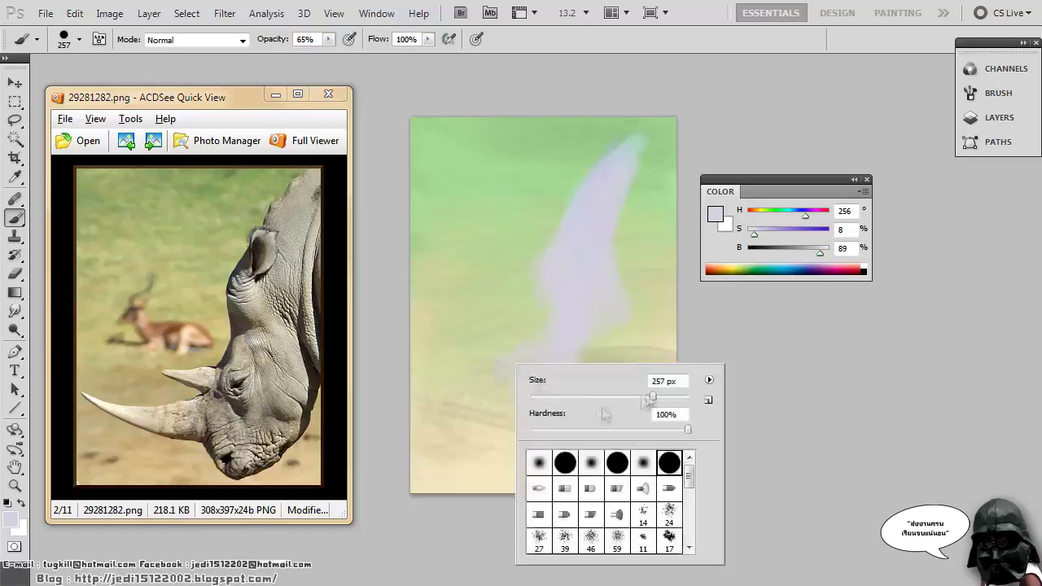
{"action": "left_click_drag", "start_coordinate": [650, 399], "coordinate": [622, 399]}
{"action": "left_click_drag", "start_coordinate": [421, 328], "coordinate": [482, 403]}
{"action": "left_click_drag", "start_coordinate": [482, 403], "coordinate": [436, 361]}
{"action": "mouse_move", "coordinate": [543, 423]}
{"action": "left_mouse_down"}
{"action": "mouse_move", "coordinate": [562, 452]}
{"action": "mouse_move", "coordinate": [620, 424]}
{"action": "left_mouse_up"}
{"action": "right_click", "coordinate": [608, 342]}
{"action": "left_click_drag", "start_coordinate": [709, 372], "coordinate": [719, 372]}
{"action": "left_click_drag", "start_coordinate": [587, 355], "coordinate": [609, 412]}
Set the brush size to 288 px and fill in the rhino's neck and head silhouette.
{"action": "right_click", "coordinate": [614, 345]}
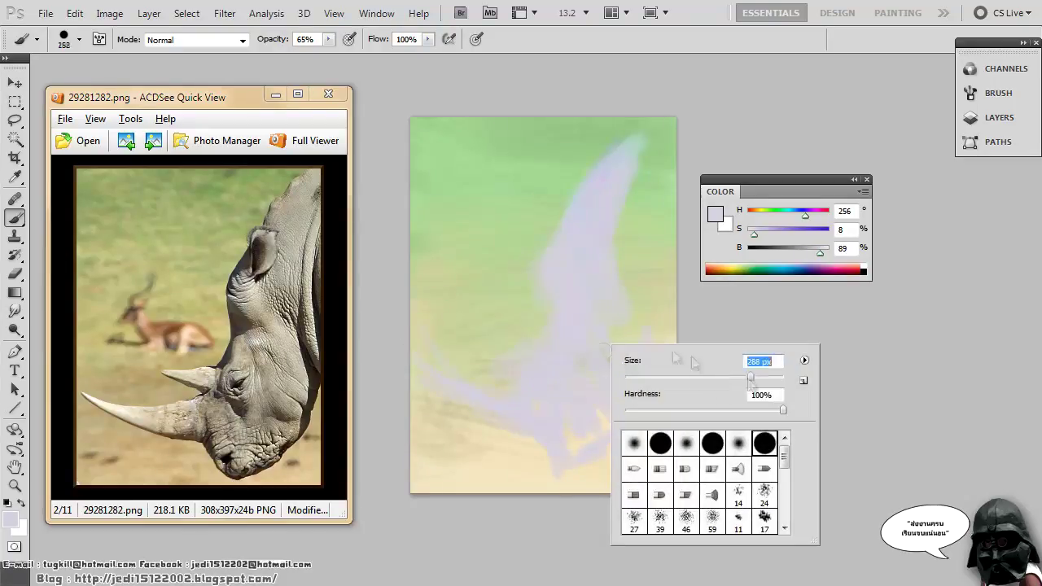
{"action": "left_click_drag", "start_coordinate": [726, 378], "coordinate": [749, 378]}
{"action": "mouse_move", "coordinate": [643, 358]}
{"action": "left_mouse_down"}
{"action": "mouse_move", "coordinate": [658, 327]}
{"action": "mouse_move", "coordinate": [652, 138]}
{"action": "left_mouse_up"}
{"action": "mouse_move", "coordinate": [621, 211]}
{"action": "left_mouse_down"}
{"action": "mouse_move", "coordinate": [514, 388]}
{"action": "mouse_move", "coordinate": [477, 367]}
{"action": "left_mouse_up"}
Reduce the brush to 121 px, trim the long horn's edge with sampled background green, and shape the smaller horn.
{"action": "right_click", "coordinate": [547, 377]}
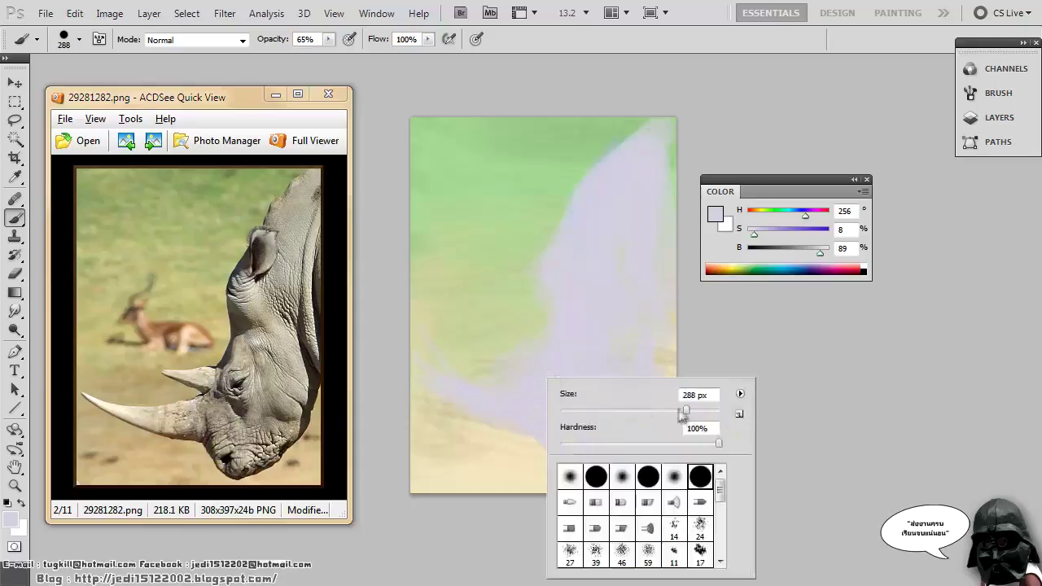
{"action": "left_click_drag", "start_coordinate": [681, 414], "coordinate": [664, 413]}
{"action": "left_click", "coordinate": [462, 330], "text": "alt"}
{"action": "left_click_drag", "start_coordinate": [425, 344], "coordinate": [455, 367]}
{"action": "left_click", "coordinate": [510, 340], "text": "alt"}
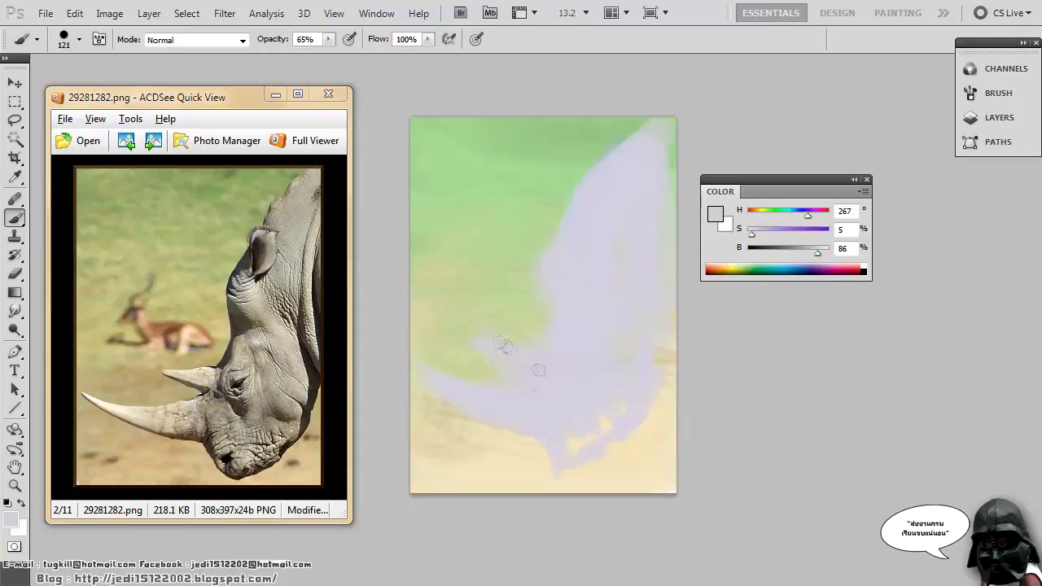
Set the brush size to 193 px and blend warm sampled tones into the horn bases and muzzle.
{"action": "left_click", "coordinate": [504, 441], "text": "alt"}
{"action": "right_click", "coordinate": [557, 377]}
{"action": "left_click_drag", "start_coordinate": [664, 414], "coordinate": [672, 415]}
{"action": "left_click_drag", "start_coordinate": [521, 358], "coordinate": [586, 403]}
{"action": "left_click", "coordinate": [548, 379], "text": "alt"}
{"action": "left_click_drag", "start_coordinate": [549, 375], "coordinate": [579, 407]}
Lower the brush opacity to 50% and blend sampled light tones over the face and neck.
{"action": "left_click", "coordinate": [328, 39]}
{"action": "left_click_drag", "start_coordinate": [330, 57], "coordinate": [318, 61]}
{"action": "left_click", "coordinate": [543, 391], "text": "alt"}
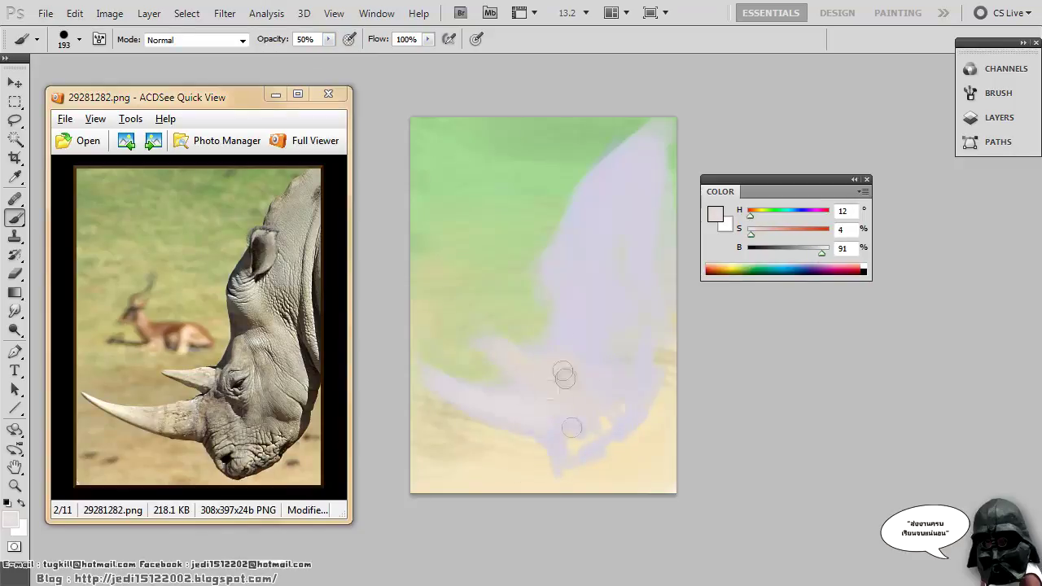
{"action": "left_click", "coordinate": [580, 358], "text": "alt"}
{"action": "mouse_move", "coordinate": [582, 355]}
{"action": "left_mouse_down"}
{"action": "mouse_move", "coordinate": [659, 233]}
{"action": "mouse_move", "coordinate": [652, 274]}
{"action": "left_mouse_up"}
Darken the color to mauve-gray (H 340, S 10, B 66) and paint a shadow stroke on the upper neck.
{"action": "left_click_drag", "start_coordinate": [819, 252], "coordinate": [801, 252]}
{"action": "left_click_drag", "start_coordinate": [751, 234], "coordinate": [757, 235]}
{"action": "left_click_drag", "start_coordinate": [614, 177], "coordinate": [588, 249]}
Enlarge the brush and paint sampled mauve shading along the neck's outer edge, down the forehead and across the cheek.
{"action": "right_click", "coordinate": [623, 218]}
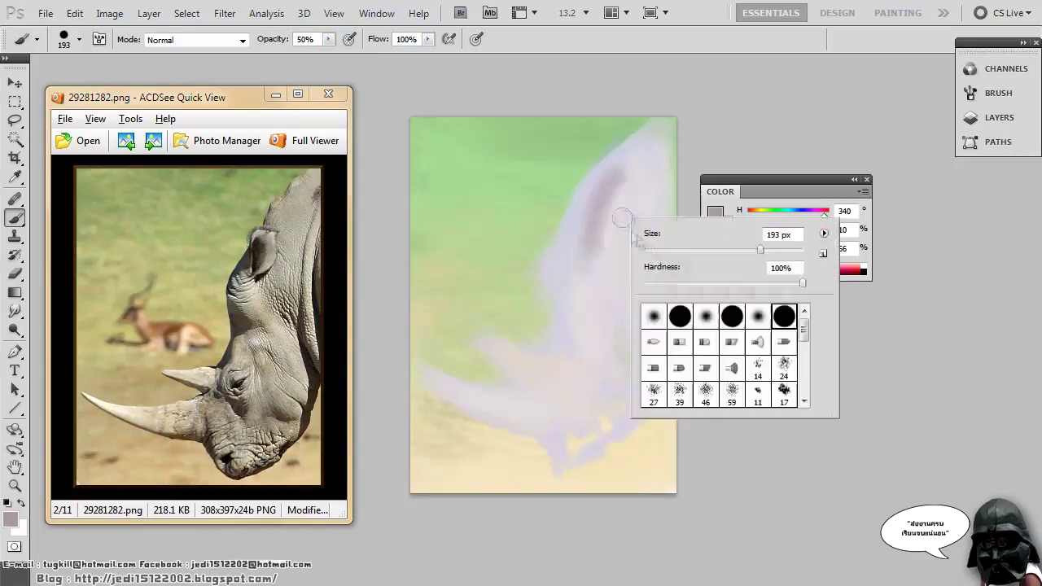
{"action": "left_click_drag", "start_coordinate": [761, 250], "coordinate": [768, 250]}
{"action": "left_click", "coordinate": [611, 189], "text": "alt"}
{"action": "left_click_drag", "start_coordinate": [586, 200], "coordinate": [554, 289]}
{"action": "left_click_drag", "start_coordinate": [640, 155], "coordinate": [570, 224]}
{"action": "mouse_move", "coordinate": [565, 273]}
{"action": "left_mouse_down"}
{"action": "mouse_move", "coordinate": [551, 325]}
{"action": "mouse_move", "coordinate": [567, 332]}
{"action": "mouse_move", "coordinate": [577, 382]}
{"action": "left_mouse_up"}
{"action": "mouse_move", "coordinate": [654, 329]}
{"action": "left_mouse_down"}
{"action": "mouse_move", "coordinate": [646, 363]}
{"action": "mouse_move", "coordinate": [583, 429]}
{"action": "left_mouse_up"}
Reduce the brush to 104 px and shade the rhino's jaw, cheek and inner neck.
{"action": "right_click", "coordinate": [623, 373]}
{"action": "left_click_drag", "start_coordinate": [767, 405], "coordinate": [743, 405]}
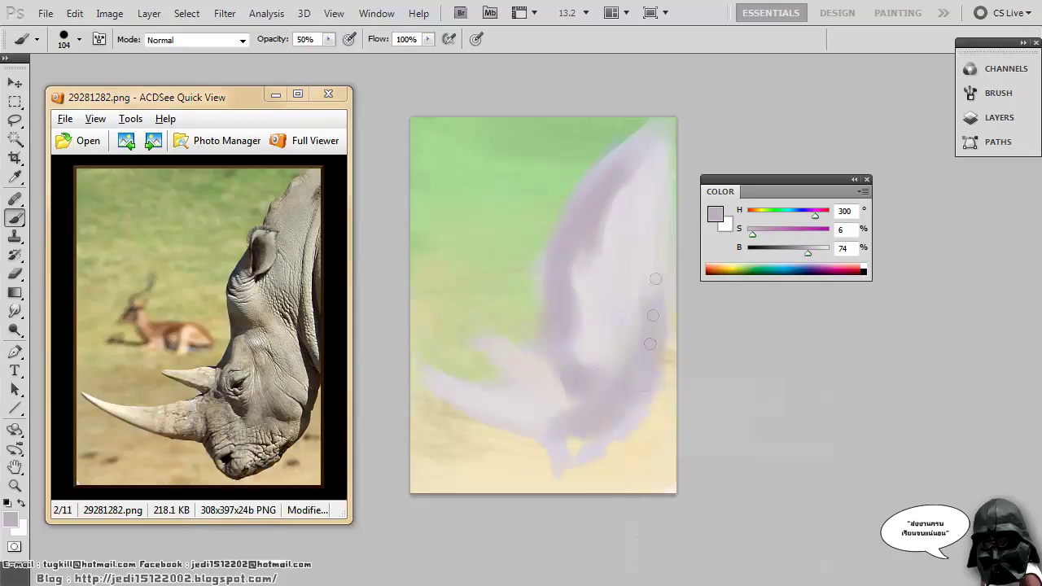
{"action": "mouse_move", "coordinate": [655, 279]}
{"action": "left_mouse_down"}
{"action": "mouse_move", "coordinate": [643, 403]}
{"action": "mouse_move", "coordinate": [585, 440]}
{"action": "left_mouse_up"}
{"action": "left_click_drag", "start_coordinate": [631, 372], "coordinate": [577, 313]}
{"action": "left_click_drag", "start_coordinate": [637, 252], "coordinate": [634, 324]}
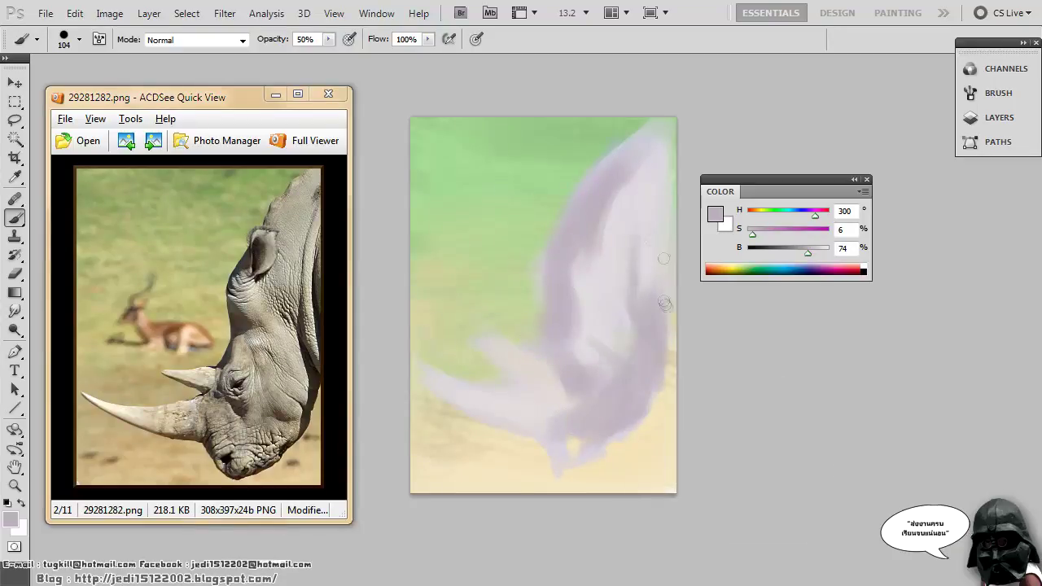
Paint mauve fold strokes along the neck's right edge and through its middle using a sampled color.
{"action": "left_click_drag", "start_coordinate": [661, 196], "coordinate": [666, 313]}
{"action": "left_click_drag", "start_coordinate": [661, 236], "coordinate": [670, 350]}
{"action": "left_click", "coordinate": [644, 314], "text": "alt"}
{"action": "left_click_drag", "start_coordinate": [623, 234], "coordinate": [625, 293]}
{"action": "left_click_drag", "start_coordinate": [630, 197], "coordinate": [619, 301]}
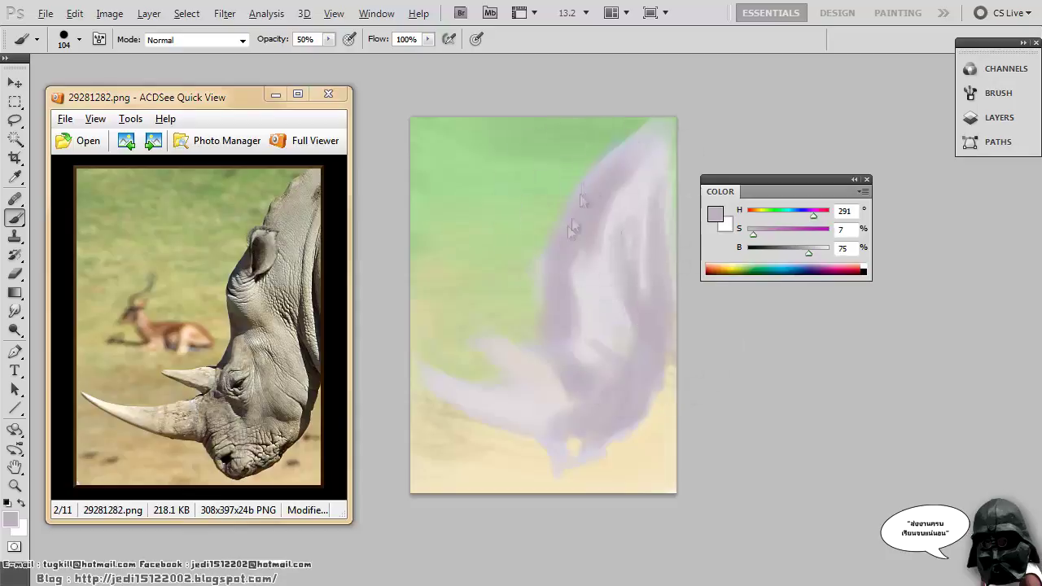
Build up the brow and ear bumps with sampled mauve, then add a sampled light tone beside the ear.
{"action": "left_click", "coordinate": [564, 275], "text": "alt"}
{"action": "left_click_drag", "start_coordinate": [538, 265], "coordinate": [541, 244]}
{"action": "left_click", "coordinate": [596, 293], "text": "alt"}
{"action": "left_click_drag", "start_coordinate": [598, 269], "coordinate": [588, 203]}
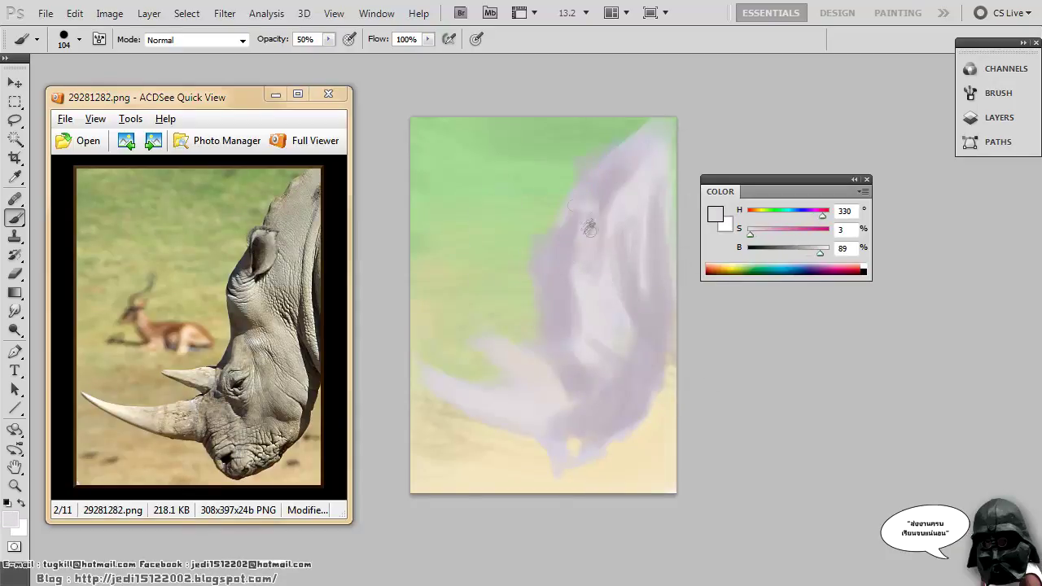
Darken the sampled color to 42% brightness and paint the ear, brow, eye and jaw folds, enlarging the brush to 135 px.
{"action": "left_click", "coordinate": [558, 218], "text": "alt"}
{"action": "left_click_drag", "start_coordinate": [809, 253], "coordinate": [781, 253]}
{"action": "mouse_move", "coordinate": [576, 222]}
{"action": "left_mouse_down"}
{"action": "mouse_move", "coordinate": [572, 261]}
{"action": "mouse_move", "coordinate": [544, 262]}
{"action": "mouse_move", "coordinate": [584, 266]}
{"action": "mouse_move", "coordinate": [551, 290]}
{"action": "mouse_move", "coordinate": [570, 310]}
{"action": "left_mouse_up"}
{"action": "right_click", "coordinate": [547, 363]}
{"action": "left_click_drag", "start_coordinate": [669, 348], "coordinate": [675, 349]}
{"action": "mouse_move", "coordinate": [551, 320]}
{"action": "left_mouse_down"}
{"action": "mouse_move", "coordinate": [546, 358]}
{"action": "mouse_move", "coordinate": [577, 350]}
{"action": "left_mouse_up"}
{"action": "mouse_move", "coordinate": [650, 327]}
{"action": "left_mouse_down"}
{"action": "mouse_move", "coordinate": [628, 298]}
{"action": "mouse_move", "coordinate": [648, 378]}
{"action": "left_mouse_up"}
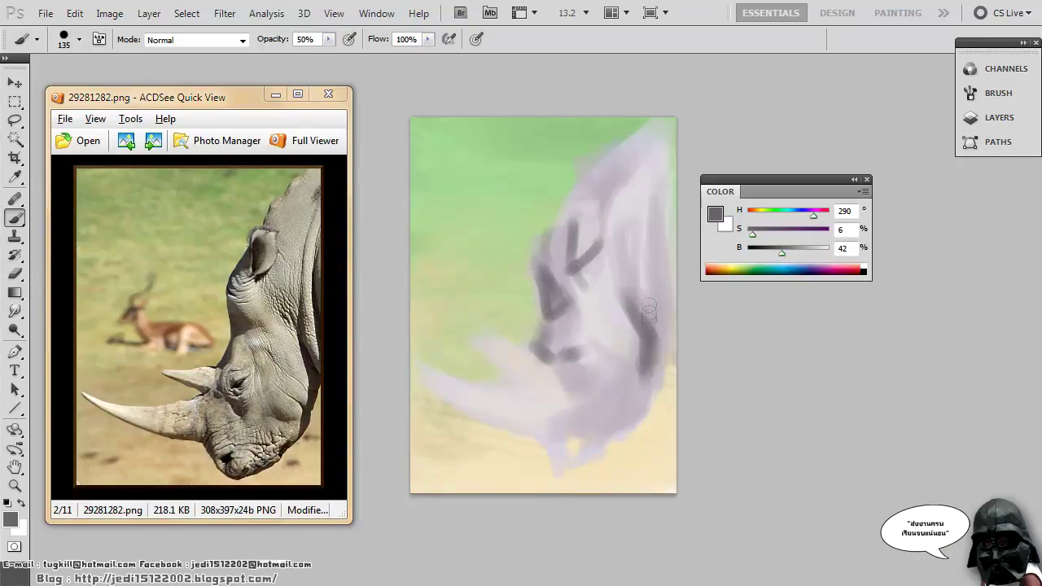
Reduce the brush size and deepen the dark folds running down the right side of the neck to the jaw.
{"action": "left_click_drag", "start_coordinate": [655, 246], "coordinate": [667, 322]}
{"action": "right_click", "coordinate": [666, 322]}
{"action": "left_click_drag", "start_coordinate": [762, 296], "coordinate": [749, 295]}
{"action": "mouse_move", "coordinate": [653, 231]}
{"action": "left_mouse_down"}
{"action": "mouse_move", "coordinate": [673, 333]}
{"action": "mouse_move", "coordinate": [646, 395]}
{"action": "left_mouse_up"}
Shift the dark color to reddish gray (H 342, S 18, B 42) and reinforce the neck and jaw folds.
{"action": "left_click_drag", "start_coordinate": [753, 234], "coordinate": [762, 235]}
{"action": "left_click_drag", "start_coordinate": [813, 217], "coordinate": [825, 217]}
{"action": "left_click_drag", "start_coordinate": [652, 224], "coordinate": [679, 328]}
{"action": "mouse_move", "coordinate": [624, 280]}
{"action": "left_mouse_down"}
{"action": "mouse_move", "coordinate": [641, 361]}
{"action": "mouse_move", "coordinate": [636, 424]}
{"action": "mouse_move", "coordinate": [603, 444]}
{"action": "left_mouse_up"}
Set the brush size to 145 px and paint the dark contour around the muzzle and chin.
{"action": "right_click", "coordinate": [561, 421]}
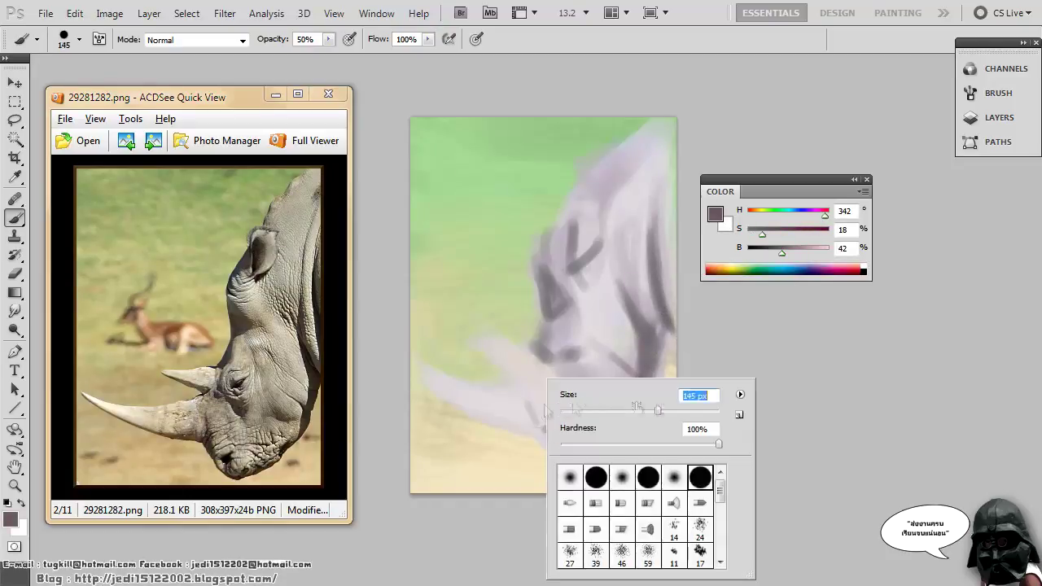
{"action": "type", "text": "145"}
{"action": "key", "text": "Return"}
{"action": "mouse_move", "coordinate": [533, 391]}
{"action": "left_mouse_down"}
{"action": "mouse_move", "coordinate": [549, 452]}
{"action": "mouse_move", "coordinate": [598, 448]}
{"action": "left_mouse_up"}
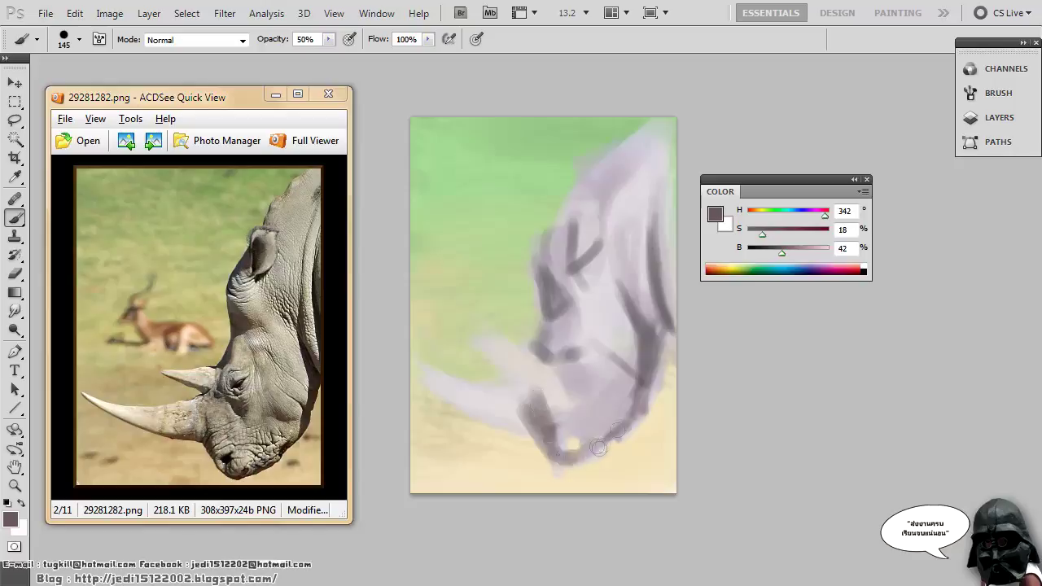
Blend the long horn, its base and the area around the eye using light and dark tones sampled from the rhino.
{"action": "left_click", "coordinate": [493, 412], "text": "alt"}
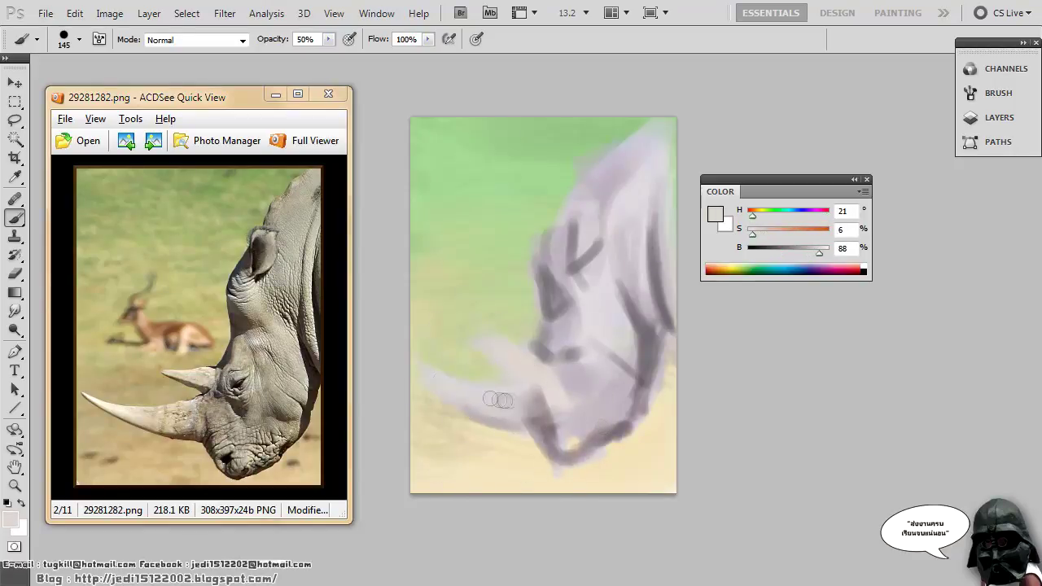
{"action": "left_click", "coordinate": [521, 407], "text": "alt"}
{"action": "left_click", "coordinate": [548, 392], "text": "alt"}
{"action": "mouse_move", "coordinate": [557, 388]}
{"action": "left_mouse_down"}
{"action": "mouse_move", "coordinate": [544, 418]}
{"action": "mouse_move", "coordinate": [579, 381]}
{"action": "left_mouse_up"}
{"action": "left_click", "coordinate": [536, 415], "text": "alt"}
{"action": "left_click", "coordinate": [538, 351], "text": "alt"}
{"action": "left_click", "coordinate": [572, 355], "text": "alt"}
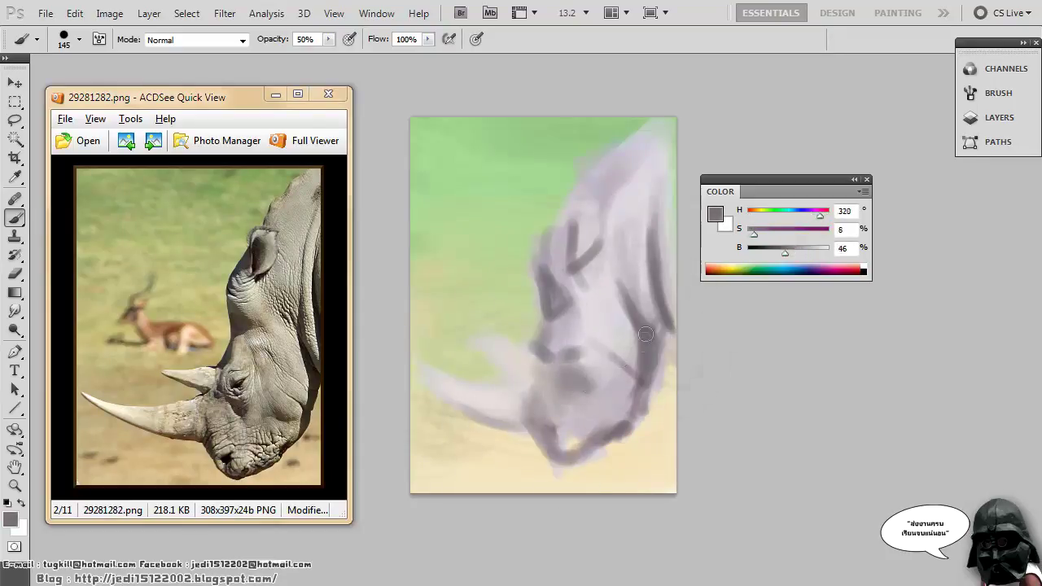
Reduce the brush to 97 px and darken the eye area.
{"action": "right_click", "coordinate": [593, 354]}
{"action": "left_click_drag", "start_coordinate": [696, 394], "coordinate": [686, 394]}
{"action": "left_click_drag", "start_coordinate": [556, 366], "coordinate": [581, 389]}
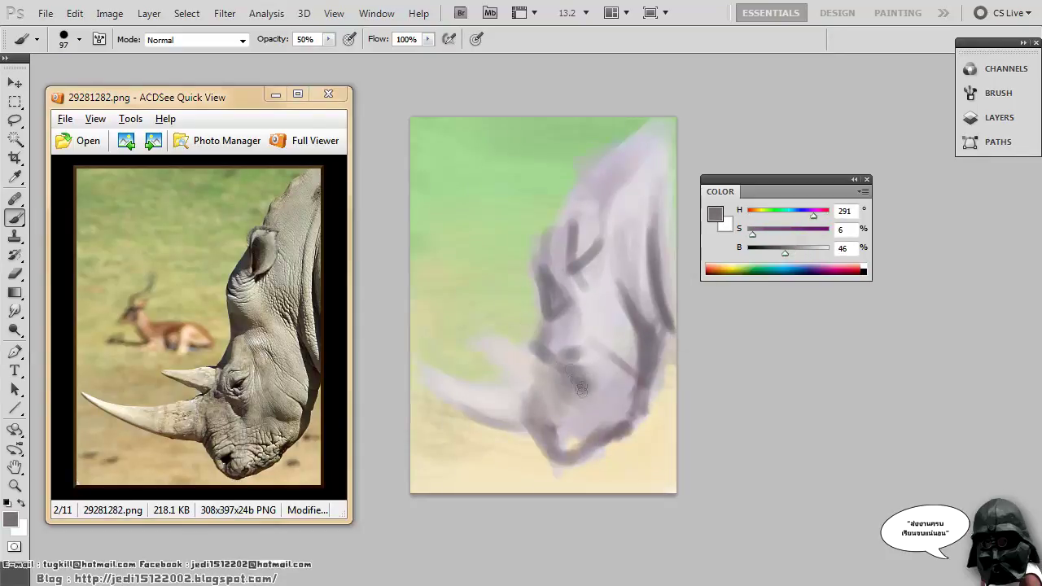
Set the brush size to 432 px and glaze sampled gray tones broadly over the rhino's neck, cheek and face.
{"action": "left_click", "coordinate": [620, 332], "text": "alt"}
{"action": "left_click", "coordinate": [619, 329], "text": "alt"}
{"action": "left_click", "coordinate": [619, 329], "text": "alt"}
{"action": "right_click", "coordinate": [619, 329]}
{"action": "type", "text": "432"}
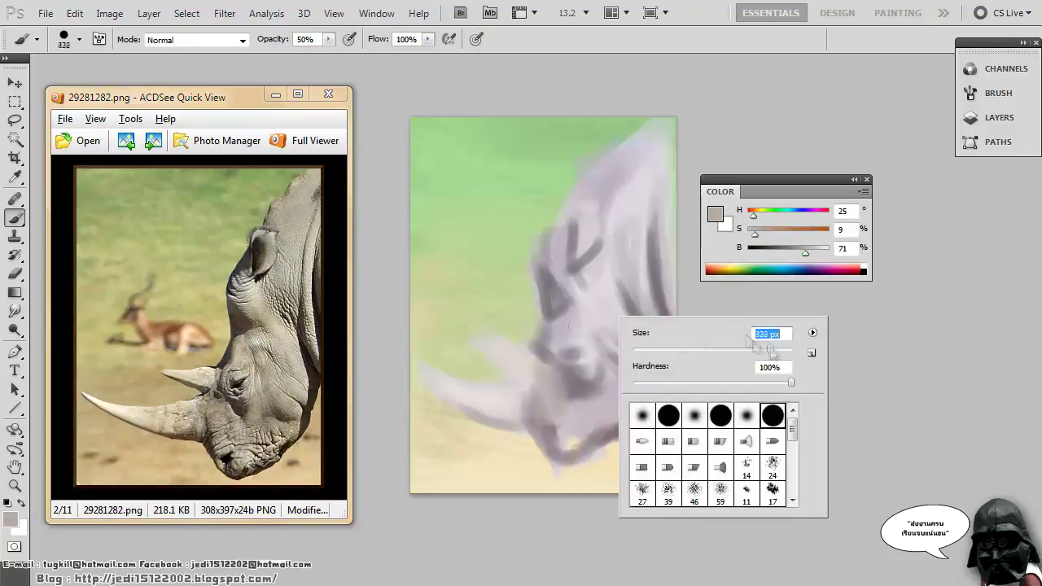
{"action": "key", "text": "Return"}
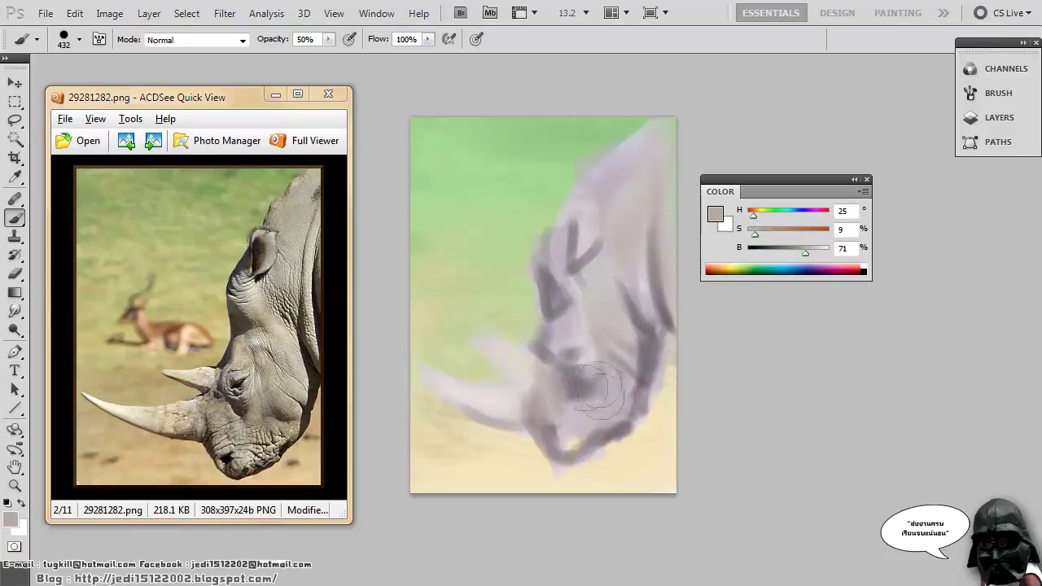
{"action": "left_click", "coordinate": [583, 427], "text": "alt"}
{"action": "mouse_move", "coordinate": [651, 187]}
{"action": "left_mouse_down"}
{"action": "mouse_move", "coordinate": [580, 244]}
{"action": "mouse_move", "coordinate": [591, 309]}
{"action": "mouse_move", "coordinate": [530, 379]}
{"action": "mouse_move", "coordinate": [542, 368]}
{"action": "left_mouse_up"}
Set the brush size to 67 px and sharpen the edges of both horns, sampling tones around the muzzle.
{"action": "right_click", "coordinate": [542, 368]}
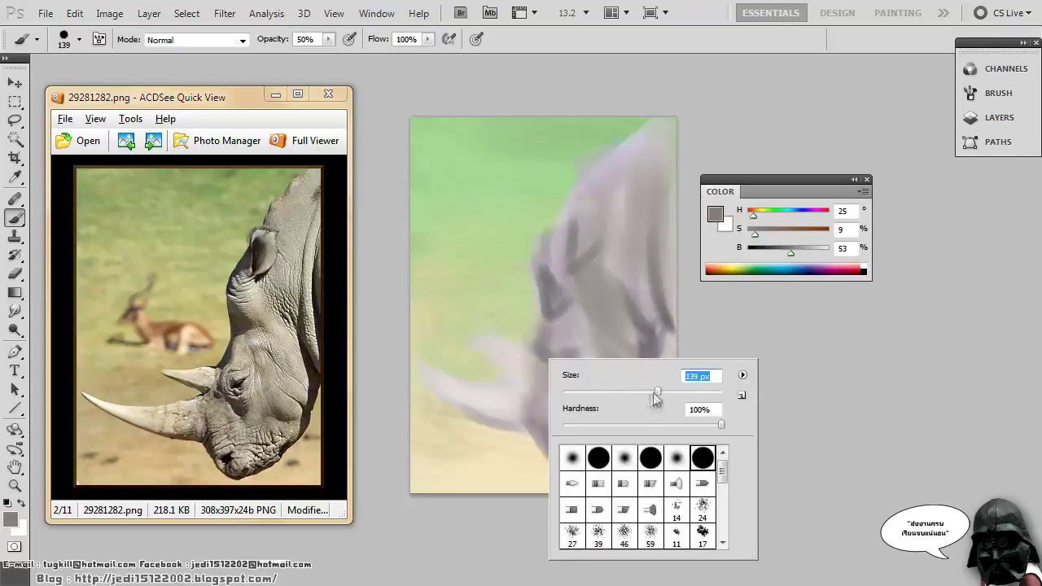
{"action": "type", "text": "67"}
{"action": "key", "text": "Return"}
{"action": "left_click_drag", "start_coordinate": [427, 374], "coordinate": [511, 428]}
{"action": "left_click", "coordinate": [511, 428], "text": "alt"}
{"action": "left_click", "coordinate": [529, 415], "text": "alt"}
{"action": "left_click", "coordinate": [547, 441], "text": "alt"}
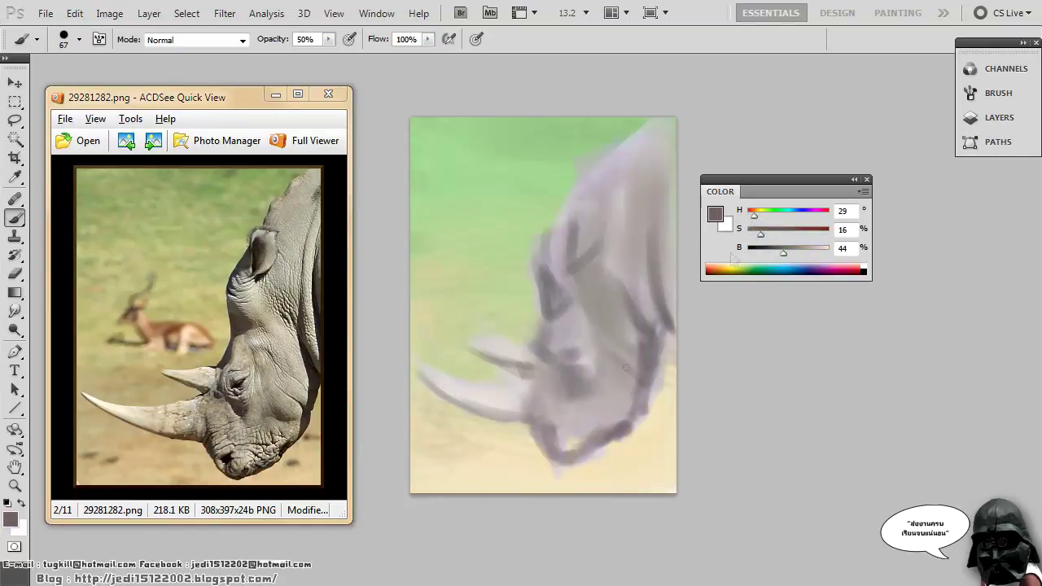
Shade the long horn's underside, then set the brush to 152 px and model the rhino's cheek fold with sampled gray tones.
{"action": "left_click_drag", "start_coordinate": [445, 397], "coordinate": [491, 407]}
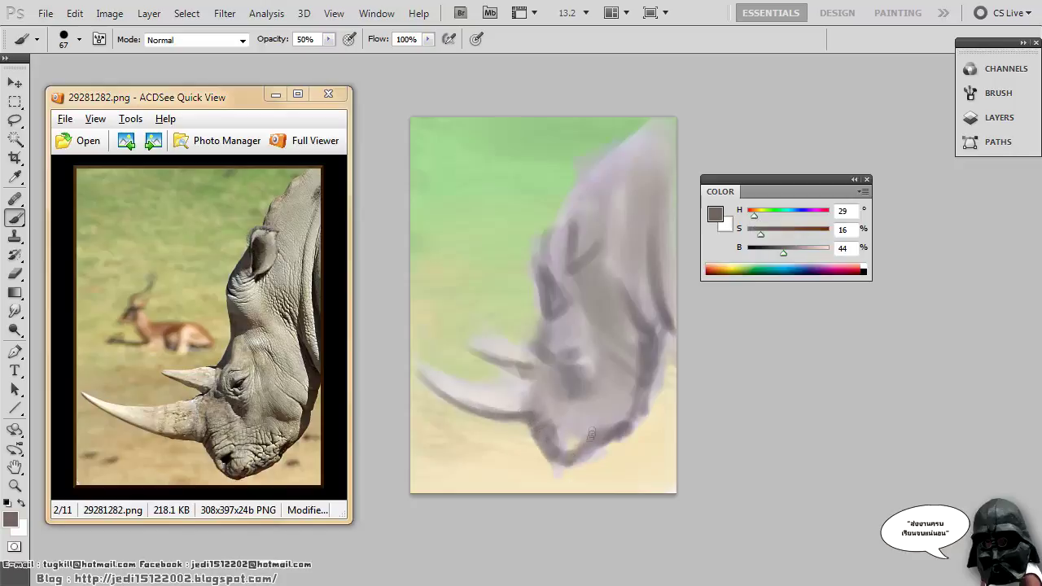
{"action": "right_click", "coordinate": [612, 387]}
{"action": "type", "text": "152"}
{"action": "key", "text": "Return"}
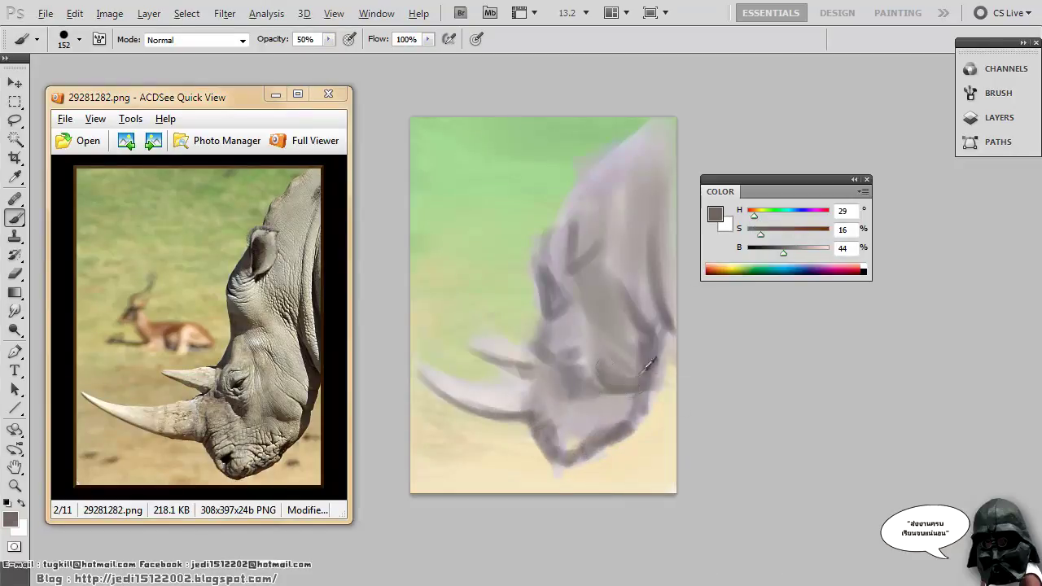
{"action": "left_click", "coordinate": [620, 202], "text": "alt"}
{"action": "left_click", "coordinate": [621, 201], "text": "alt"}
{"action": "mouse_move", "coordinate": [605, 358]}
{"action": "left_mouse_down"}
{"action": "mouse_move", "coordinate": [625, 345]}
{"action": "mouse_move", "coordinate": [562, 290]}
{"action": "left_mouse_up"}
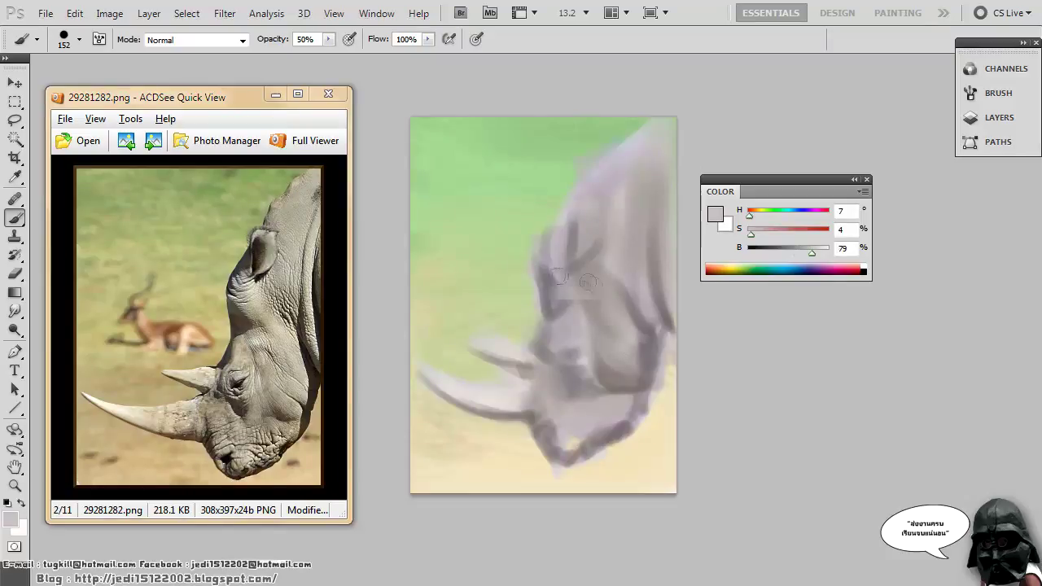
Set the brush to 57 px and paint the ear's dark outline and interior with a sampled tone darkened to 19% brightness.
{"action": "right_click", "coordinate": [577, 270]}
{"action": "left_click_drag", "start_coordinate": [675, 310], "coordinate": [658, 311]}
{"action": "left_click", "coordinate": [544, 279], "text": "alt"}
{"action": "left_click", "coordinate": [763, 248]}
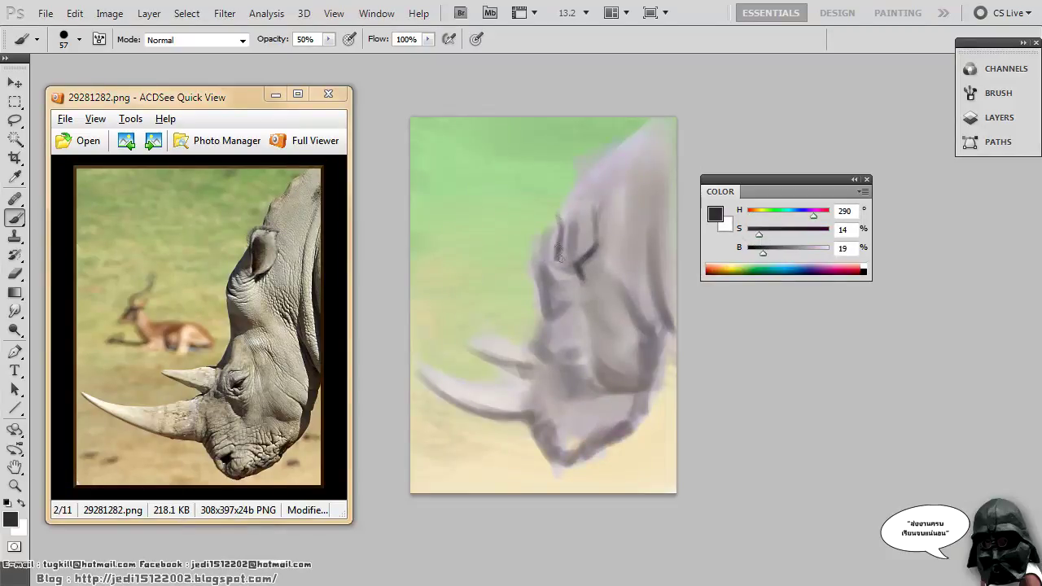
{"action": "left_click", "coordinate": [576, 223], "text": "alt"}
{"action": "left_click_drag", "start_coordinate": [580, 214], "coordinate": [581, 218]}
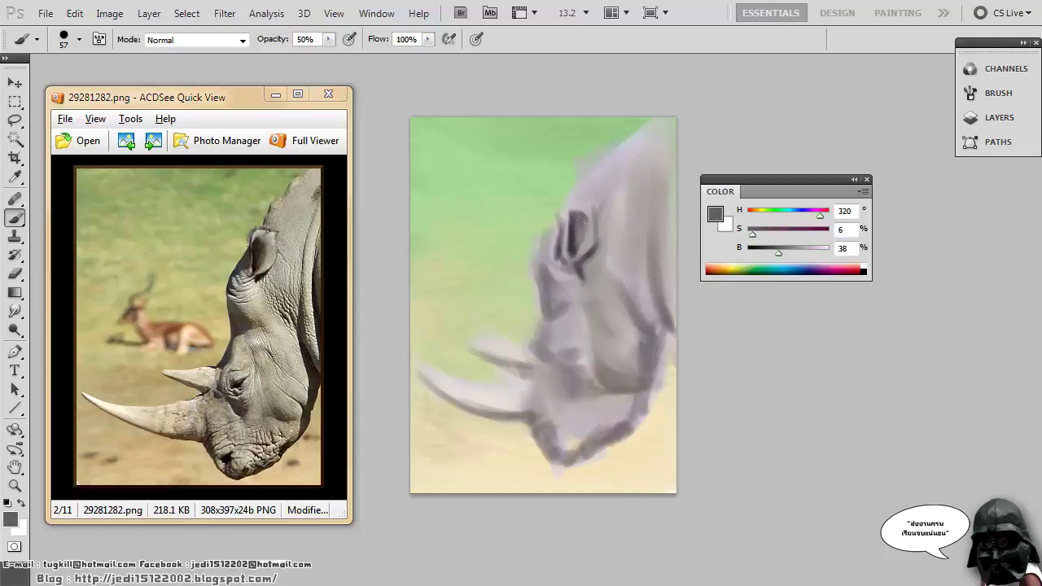
Reduce the brush to 30 px and paint the ear's light rim and dark edges with sampled grays.
{"action": "left_click", "coordinate": [556, 224], "text": "alt"}
{"action": "right_click", "coordinate": [601, 200]}
{"action": "left_click_drag", "start_coordinate": [636, 238], "coordinate": [626, 238]}
{"action": "left_click_drag", "start_coordinate": [585, 200], "coordinate": [571, 205]}
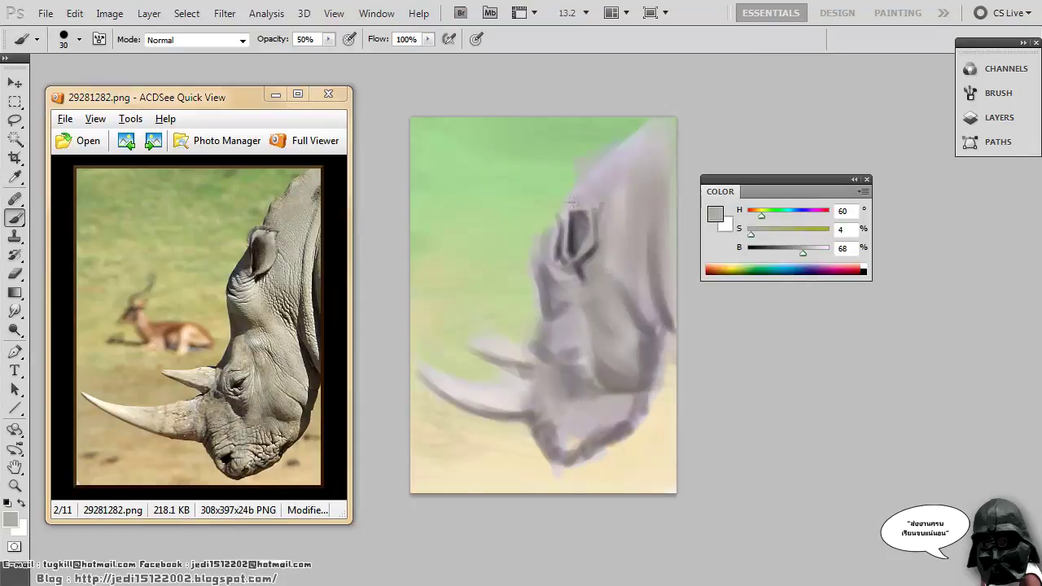
{"action": "left_click", "coordinate": [600, 242], "text": "alt"}
{"action": "left_click", "coordinate": [574, 201], "text": "alt"}
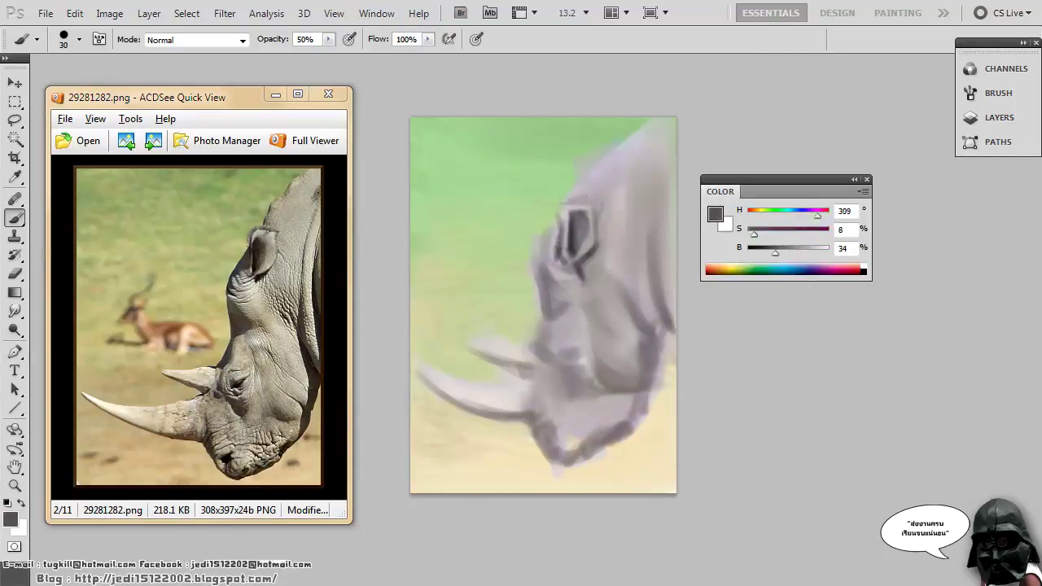
Set the brush to 81 px and clean up the neck and forehead contours, alternating sampled background green and rhino gray.
{"action": "left_click", "coordinate": [573, 179], "text": "alt"}
{"action": "right_click", "coordinate": [576, 167]}
{"action": "type", "text": "81"}
{"action": "key", "text": "Return"}
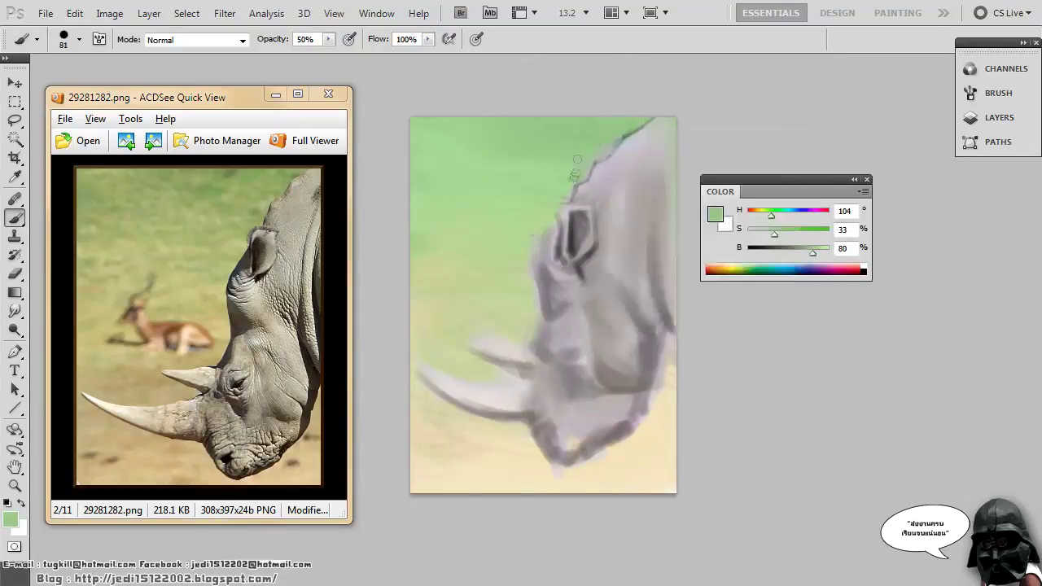
{"action": "left_click", "coordinate": [547, 210], "text": "alt"}
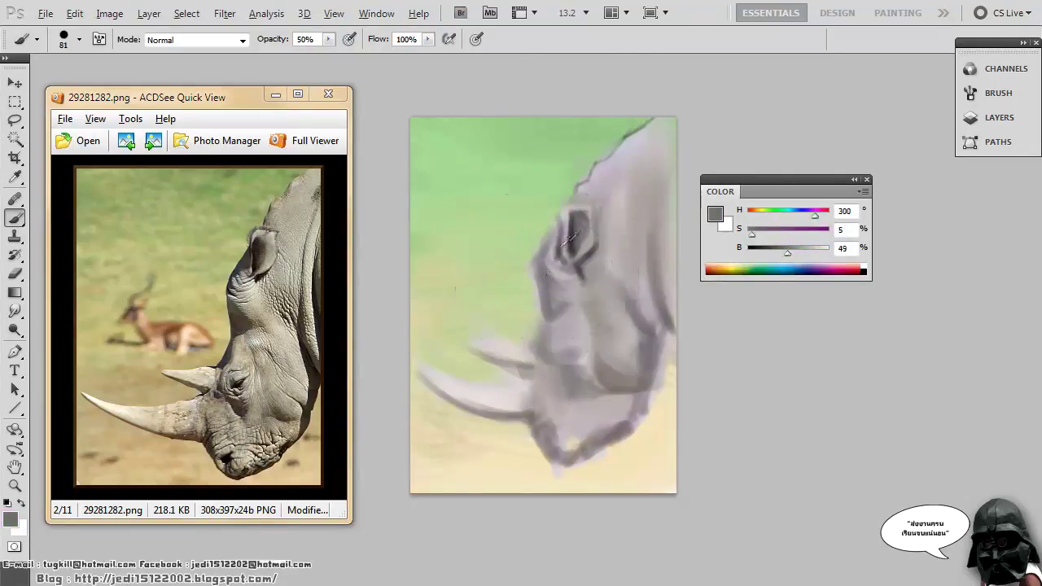
{"action": "left_click", "coordinate": [561, 247], "text": "alt"}
{"action": "left_click_drag", "start_coordinate": [555, 233], "coordinate": [534, 291]}
{"action": "left_click", "coordinate": [526, 262], "text": "alt"}
{"action": "left_click", "coordinate": [554, 294], "text": "alt"}
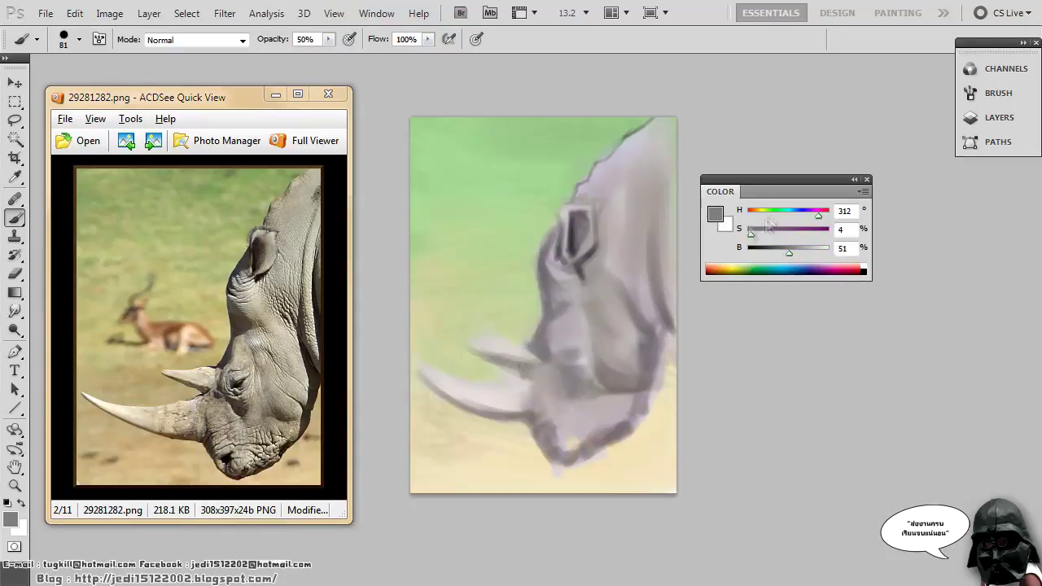
Set the brush to 39 px and paint dark details into the eye, nostril, mouth and facial wrinkles.
{"action": "left_click", "coordinate": [461, 411], "text": "alt"}
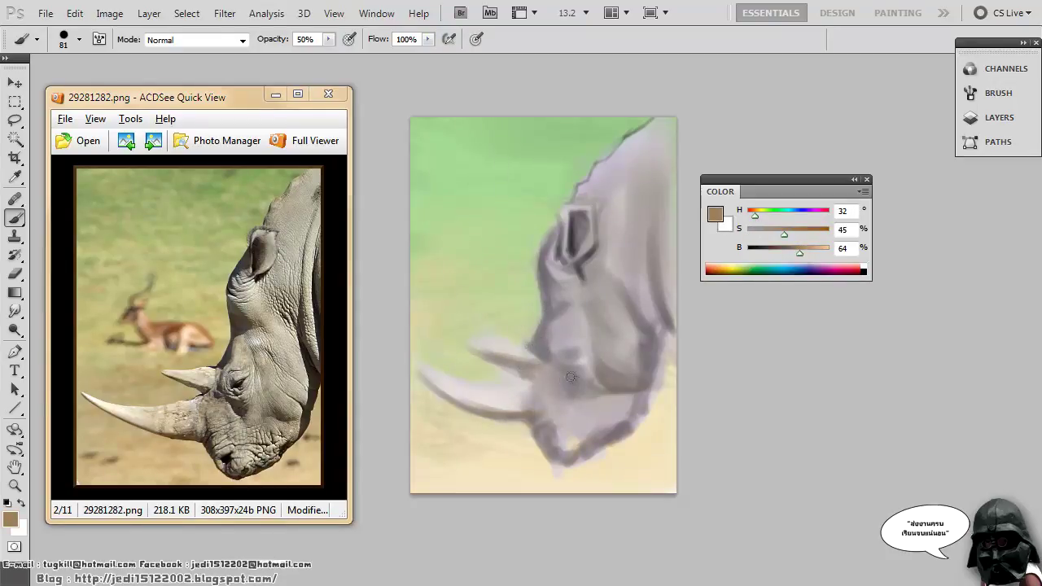
{"action": "left_click", "coordinate": [571, 236], "text": "alt"}
{"action": "right_click", "coordinate": [582, 320]}
{"action": "left_click_drag", "start_coordinate": [660, 360], "coordinate": [655, 360]}
{"action": "left_click_drag", "start_coordinate": [559, 358], "coordinate": [573, 353]}
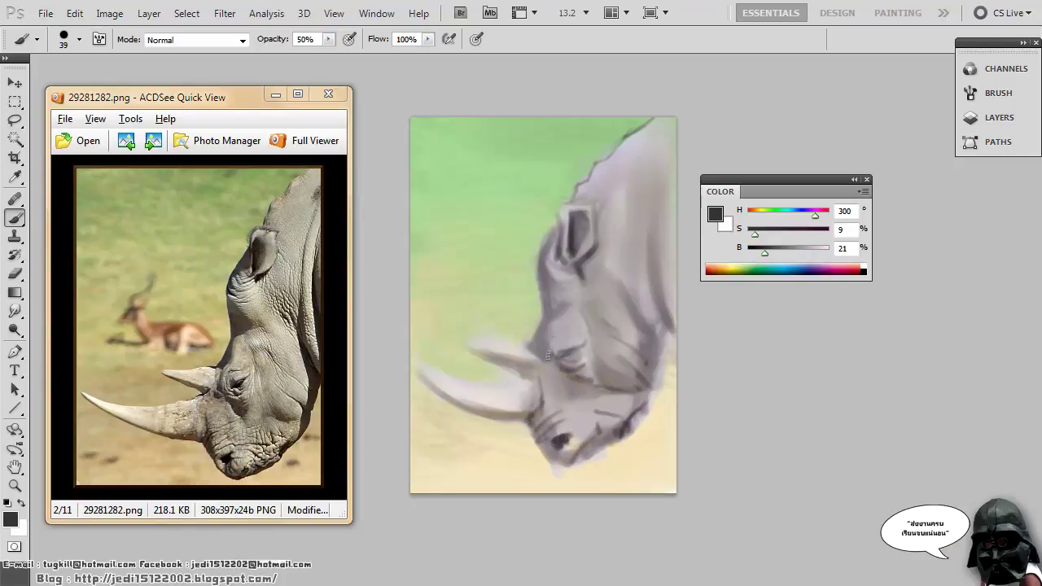
{"action": "left_click", "coordinate": [558, 354], "text": "alt"}
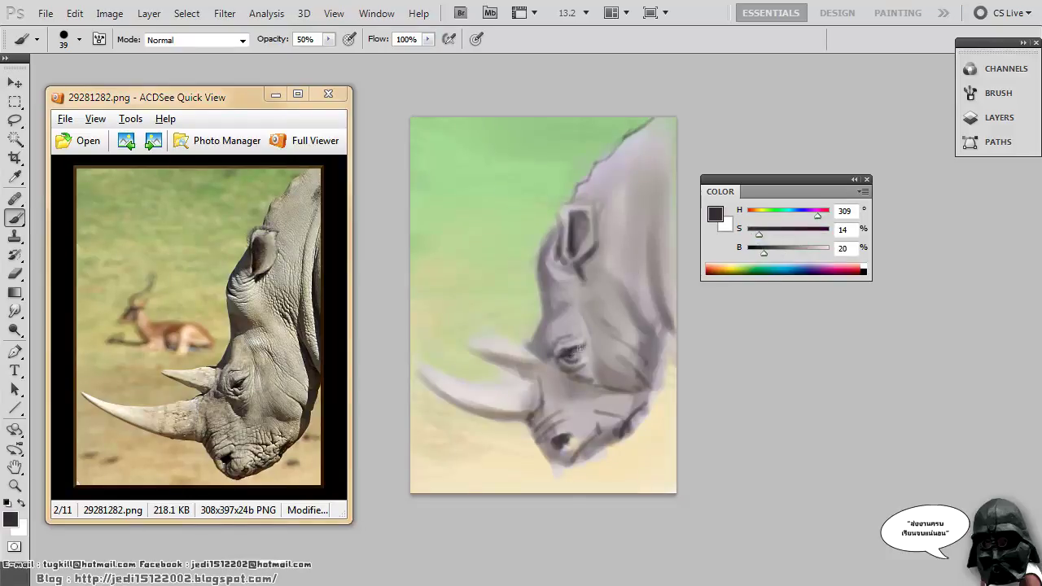
Mix a brown of H 43, S 45, B 56 and glaze it over the neck and face with a 123 px brush.
{"action": "left_click", "coordinate": [587, 327], "text": "alt"}
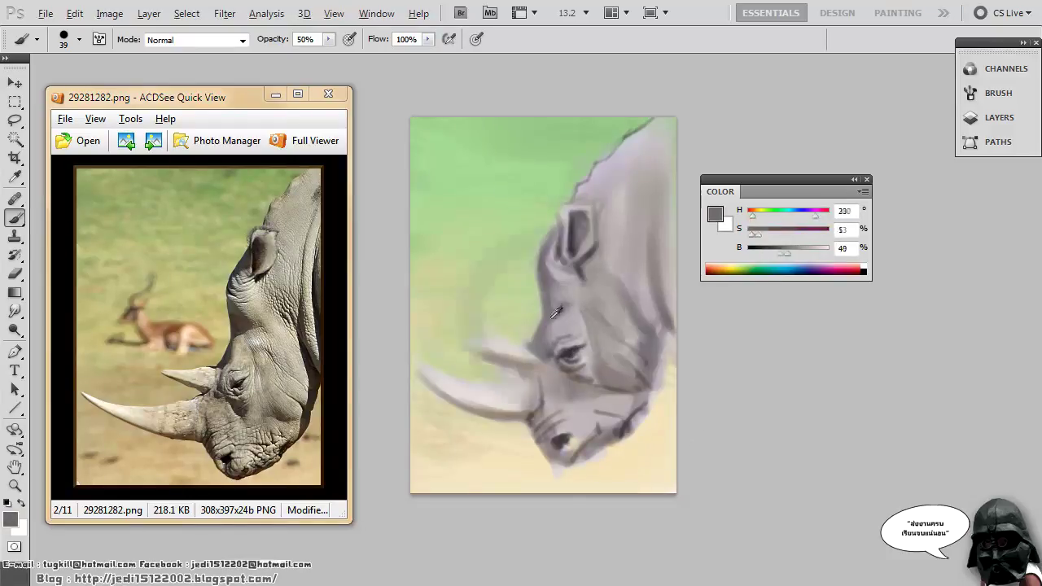
{"action": "left_click_drag", "start_coordinate": [815, 215], "coordinate": [757, 215]}
{"action": "mouse_move", "coordinate": [751, 233]}
{"action": "left_mouse_down"}
{"action": "mouse_move", "coordinate": [773, 234]}
{"action": "mouse_move", "coordinate": [793, 253]}
{"action": "left_mouse_up"}
{"action": "left_click_drag", "start_coordinate": [773, 234], "coordinate": [784, 234]}
{"action": "right_click", "coordinate": [651, 337]}
{"action": "left_click_drag", "start_coordinate": [721, 372], "coordinate": [753, 372]}
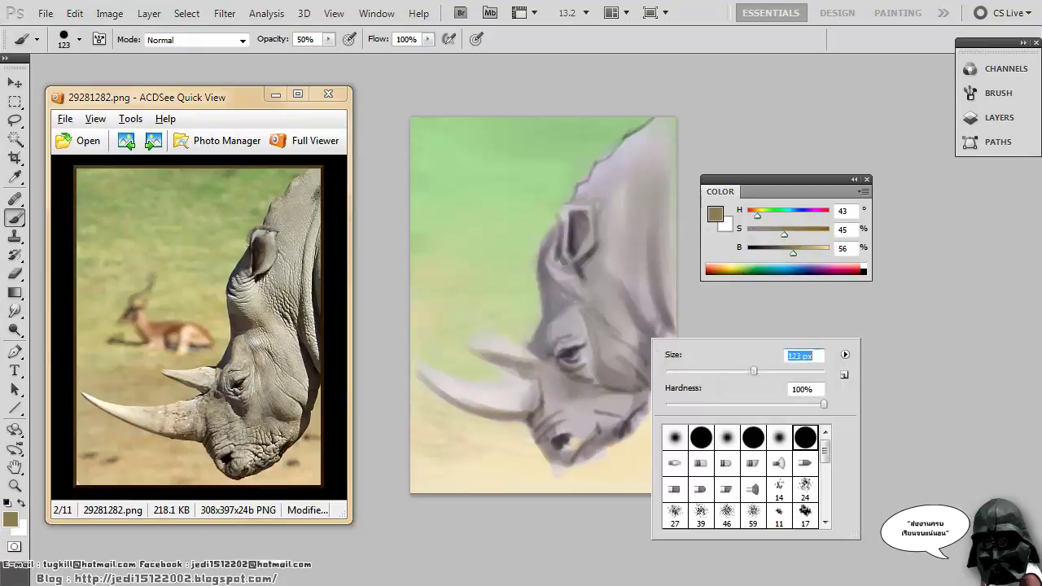
{"action": "key", "text": "Return"}
{"action": "left_click_drag", "start_coordinate": [668, 284], "coordinate": [663, 184]}
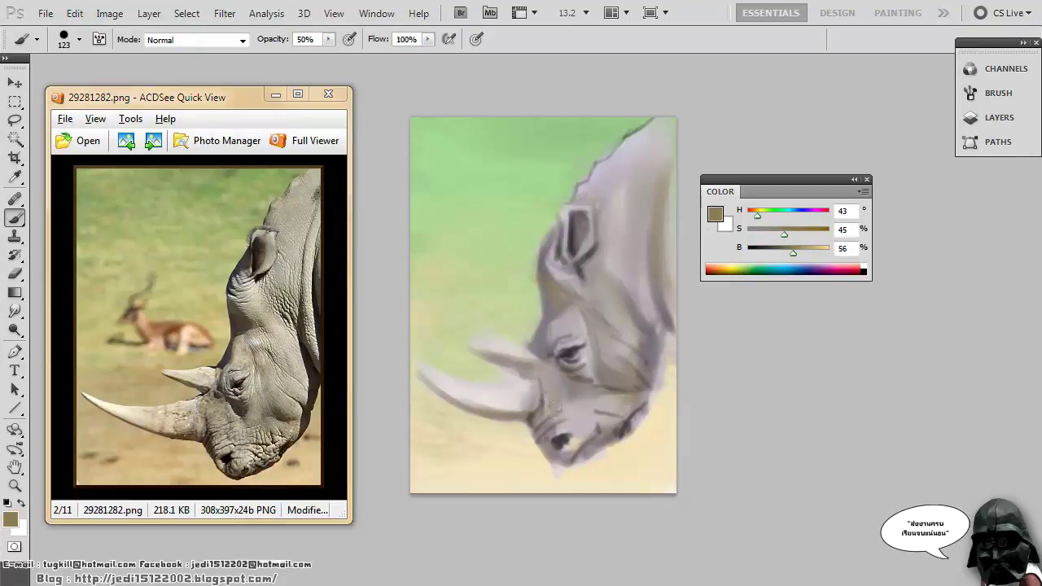
Tint the long horn with ochre, raising the color to 52% saturation and 67% brightness.
{"action": "mouse_move", "coordinate": [518, 401]}
{"action": "left_mouse_down"}
{"action": "mouse_move", "coordinate": [531, 391]}
{"action": "mouse_move", "coordinate": [490, 402]}
{"action": "left_mouse_up"}
{"action": "left_click_drag", "start_coordinate": [794, 252], "coordinate": [802, 252]}
{"action": "left_click_drag", "start_coordinate": [785, 233], "coordinate": [790, 234]}
{"action": "left_click_drag", "start_coordinate": [499, 388], "coordinate": [477, 374]}
Set the brush to 67 px and clean up the background around both horns with sampled pale green.
{"action": "right_click", "coordinate": [538, 378]}
{"action": "left_click_drag", "start_coordinate": [553, 410], "coordinate": [588, 411]}
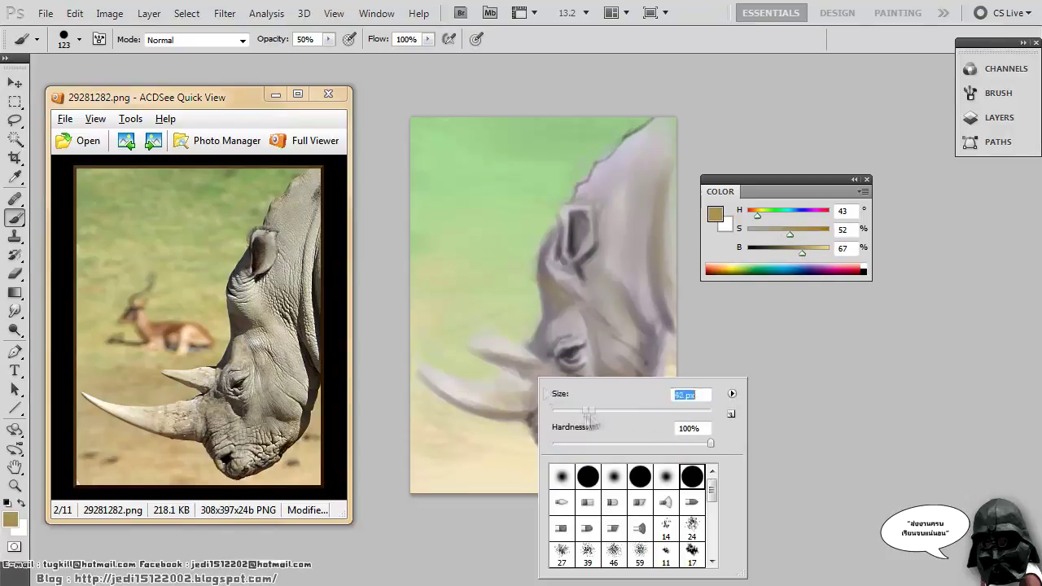
{"action": "key", "text": "Return"}
{"action": "left_click", "coordinate": [437, 357], "text": "alt"}
{"action": "right_click", "coordinate": [463, 365]}
{"action": "left_click_drag", "start_coordinate": [478, 398], "coordinate": [486, 398]}
{"action": "key", "text": "Return"}
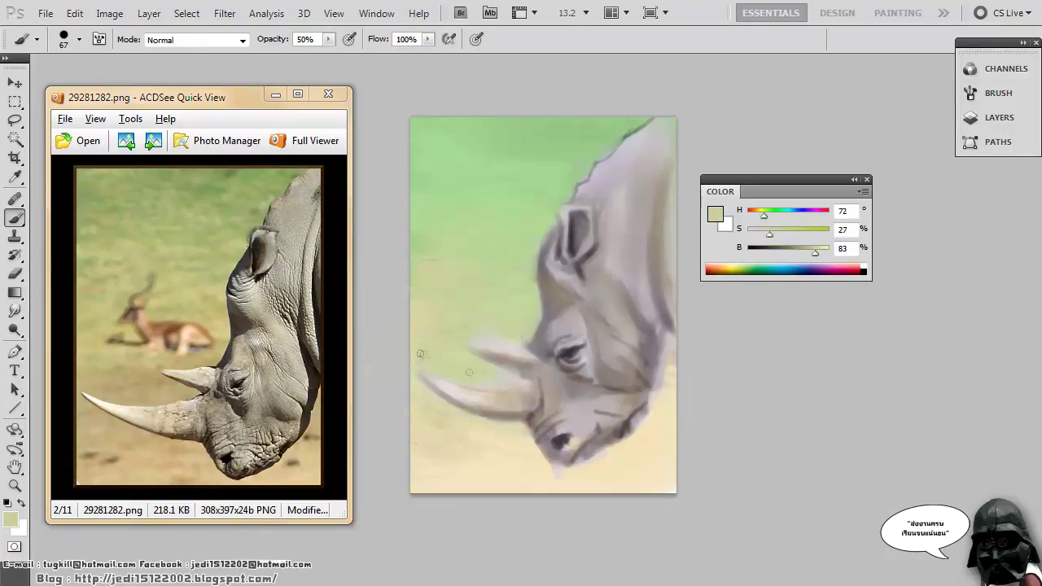
{"action": "left_click_drag", "start_coordinate": [468, 339], "coordinate": [504, 340]}
Set the brush to 29 px and darken the eye and the small horn's base with a dark gray sampled from the eye.
{"action": "left_click", "coordinate": [570, 355], "text": "alt"}
{"action": "right_click", "coordinate": [568, 356]}
{"action": "left_click_drag", "start_coordinate": [617, 391], "coordinate": [609, 392]}
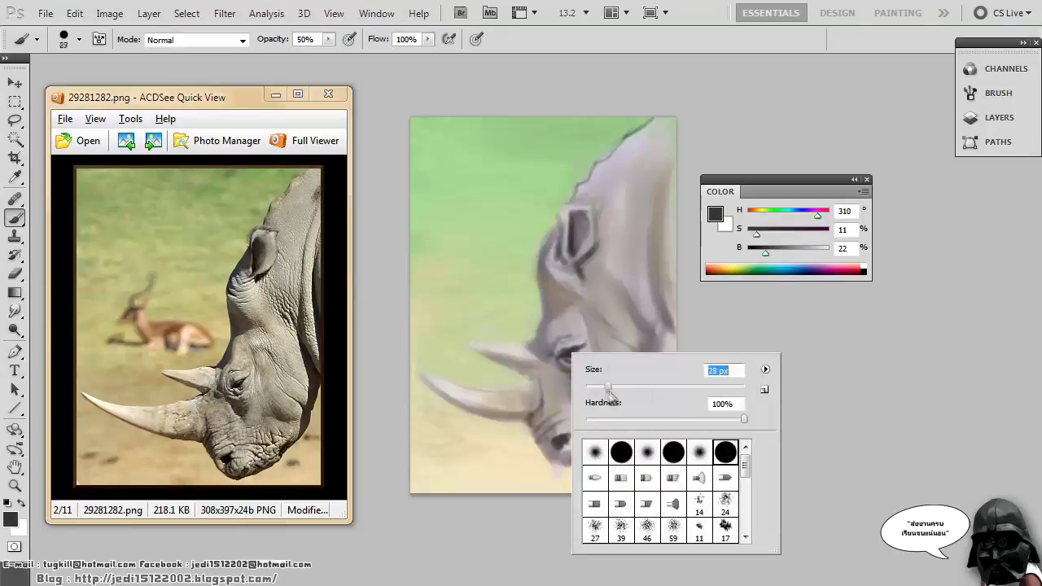
{"action": "key", "text": "Return"}
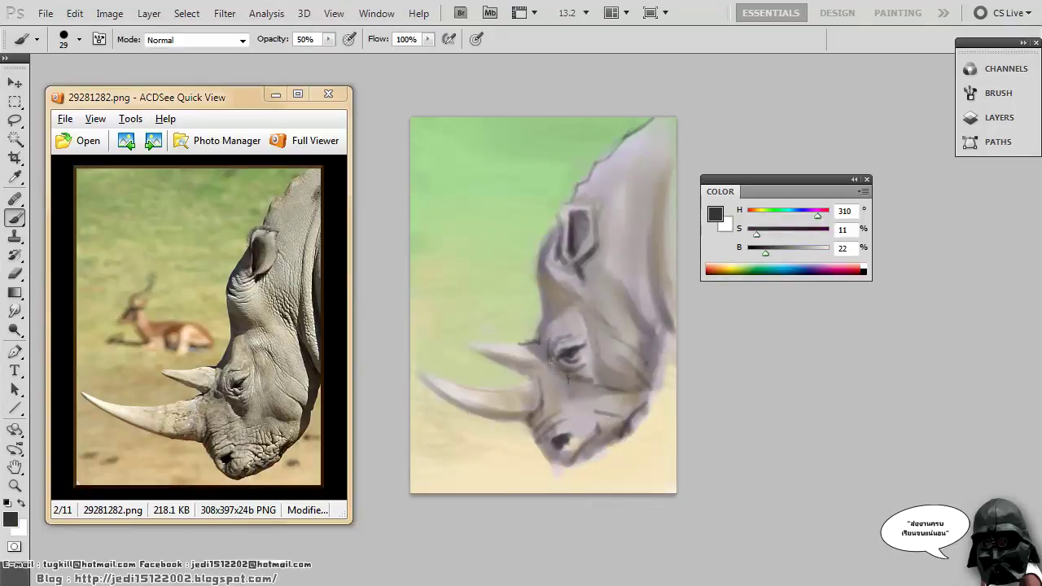
Model the skin below the eye and across the cheek with sampled light and dark tones, using 75 px and 48 px brushes.
{"action": "right_click", "coordinate": [568, 376]}
{"action": "key", "text": "Return"}
{"action": "left_click", "coordinate": [563, 396], "text": "alt"}
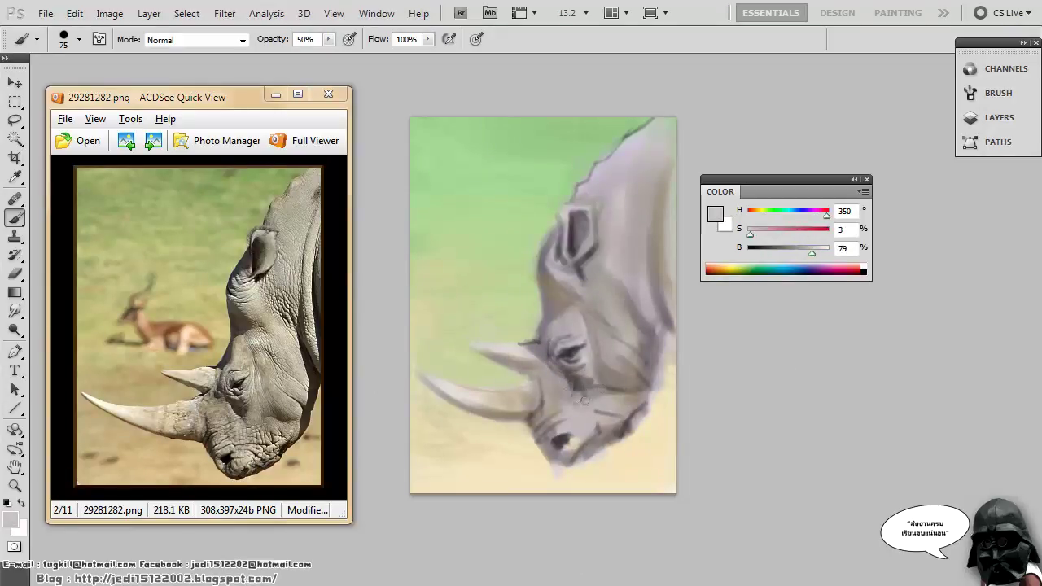
{"action": "right_click", "coordinate": [562, 380]}
{"action": "key", "text": "Return"}
{"action": "left_click", "coordinate": [583, 387], "text": "alt"}
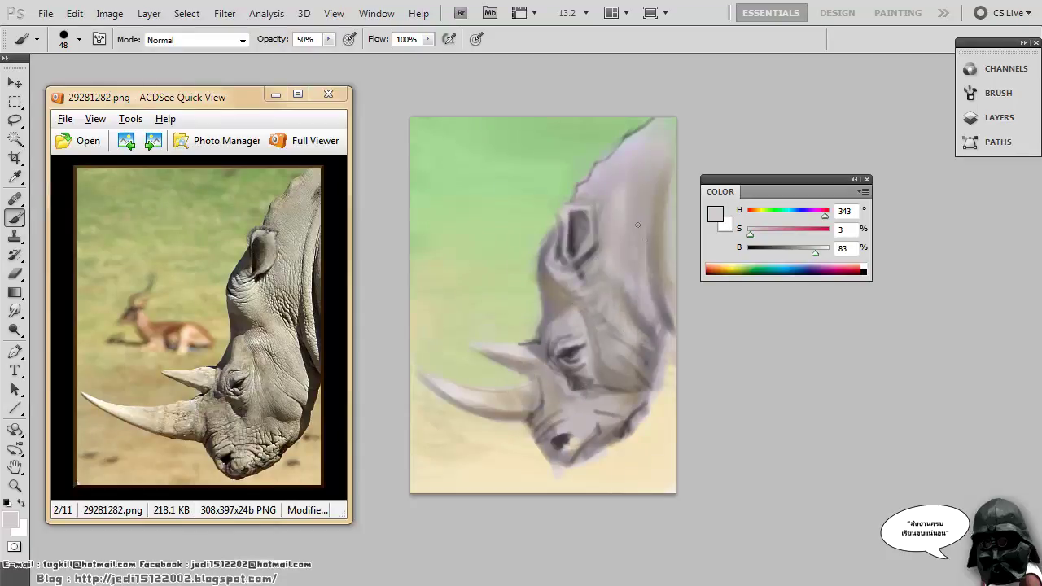
Set the brush to 86 px and blend sampled light grays and browns along the neck and its upper contour.
{"action": "right_click", "coordinate": [644, 262]}
{"action": "key", "text": "Return"}
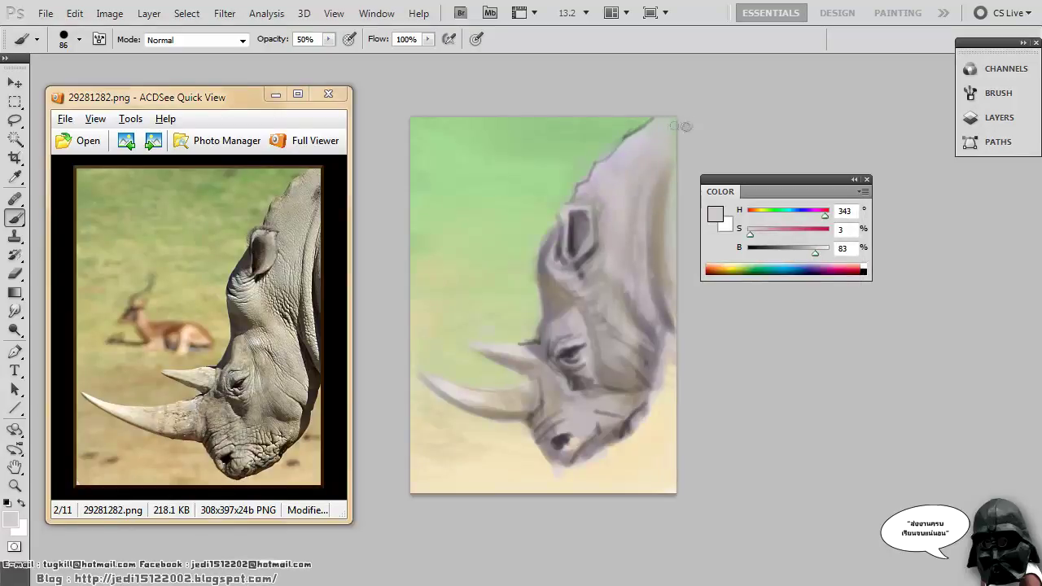
{"action": "left_click", "coordinate": [591, 239], "text": "alt"}
{"action": "left_click", "coordinate": [619, 199], "text": "alt"}
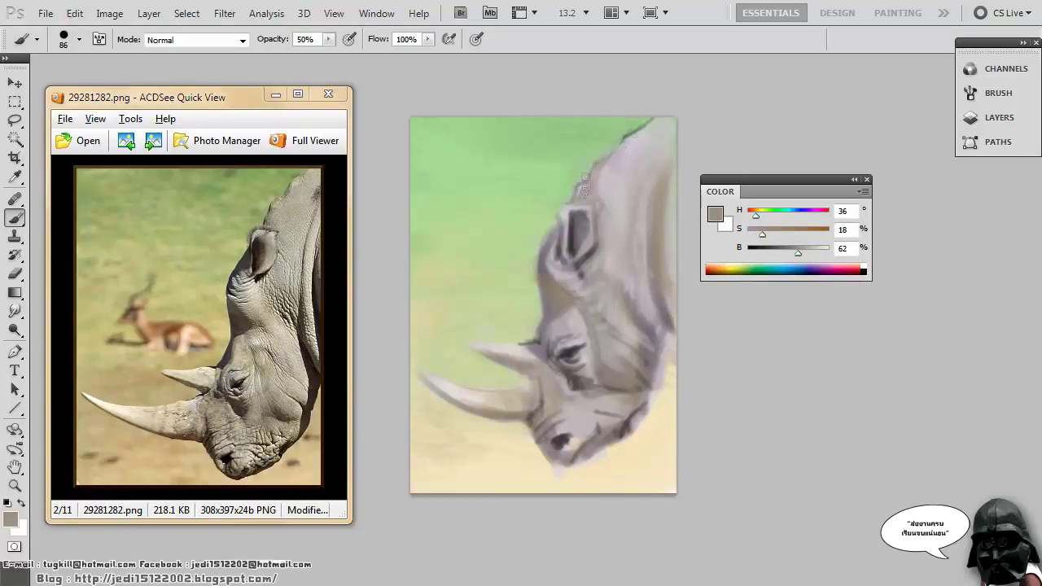
{"action": "left_click", "coordinate": [677, 191], "text": "alt"}
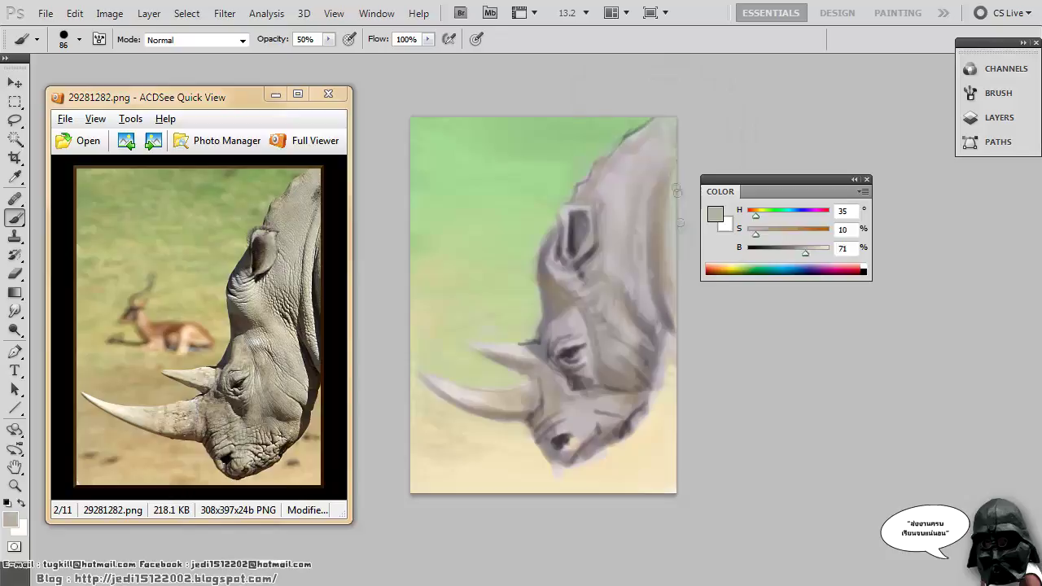
Adjust a sampled dark gray to 8% saturation and 24% brightness and deepen the neck folds, jawline and chin.
{"action": "left_click", "coordinate": [663, 332], "text": "alt"}
{"action": "left_click_drag", "start_coordinate": [785, 254], "coordinate": [767, 253]}
{"action": "left_click_drag", "start_coordinate": [760, 235], "coordinate": [755, 235]}
{"action": "left_click_drag", "start_coordinate": [645, 278], "coordinate": [640, 324]}
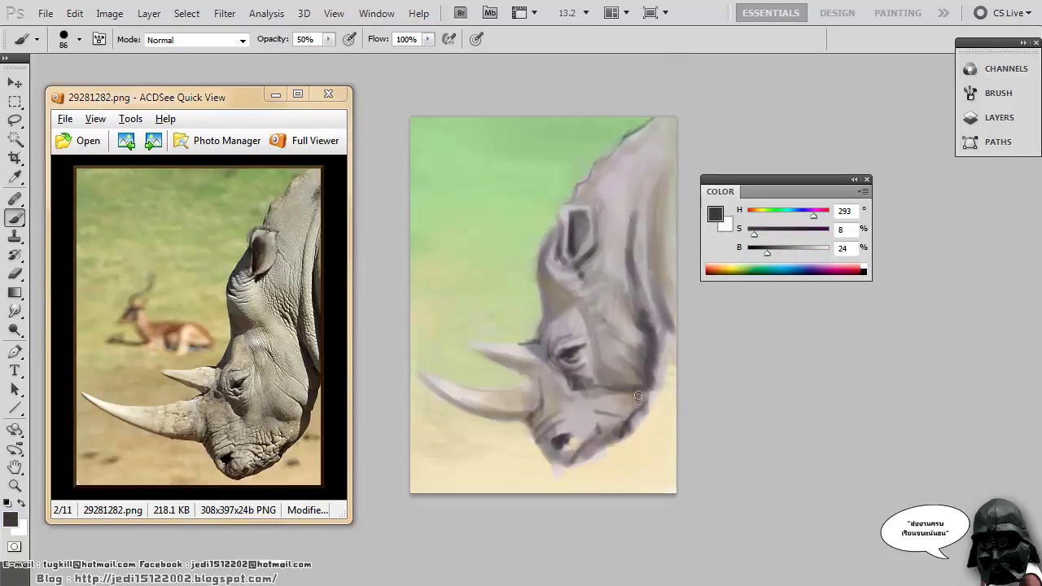
{"action": "mouse_move", "coordinate": [653, 351]}
{"action": "left_mouse_down"}
{"action": "mouse_move", "coordinate": [658, 327]}
{"action": "mouse_move", "coordinate": [672, 319]}
{"action": "left_mouse_up"}
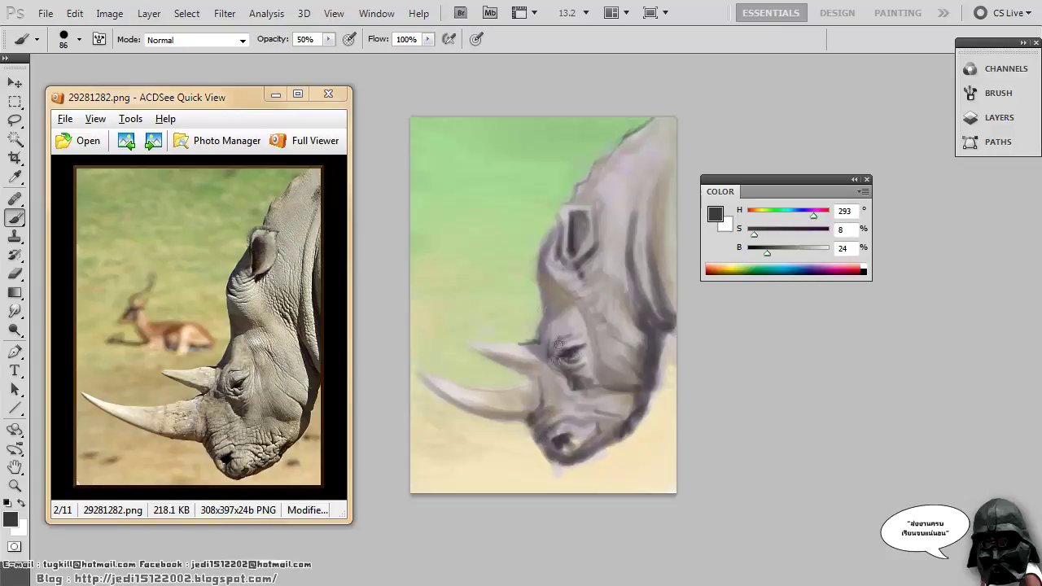
Shade the forehead and the area below the ear with brown tones sampled from the rhino.
{"action": "left_click", "coordinate": [562, 328], "text": "alt"}
{"action": "mouse_move", "coordinate": [559, 319]}
{"action": "left_mouse_down"}
{"action": "mouse_move", "coordinate": [584, 307]}
{"action": "mouse_move", "coordinate": [565, 307]}
{"action": "left_mouse_up"}
{"action": "left_click", "coordinate": [559, 291], "text": "alt"}
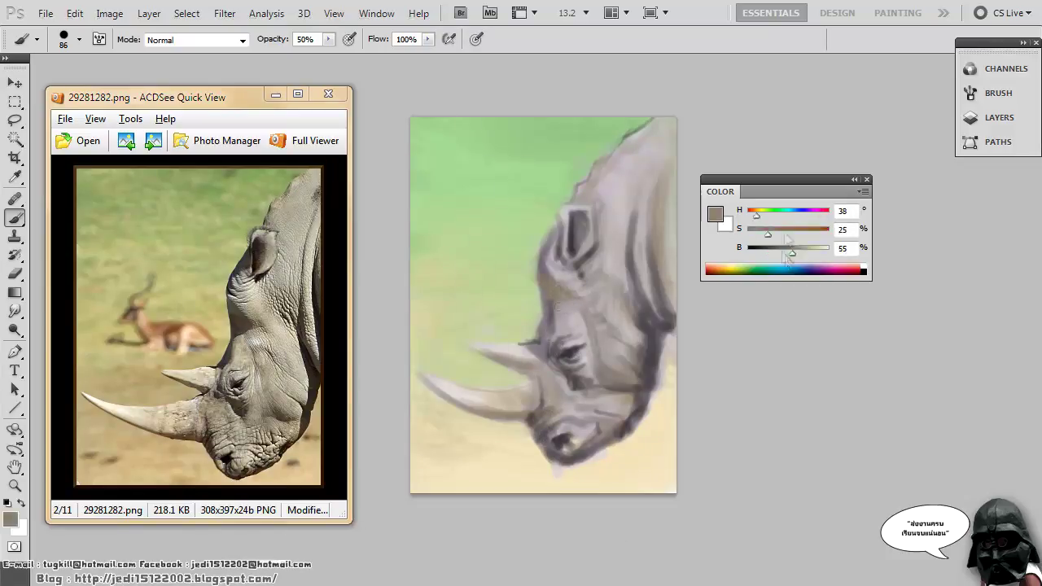
{"action": "left_click", "coordinate": [582, 285], "text": "alt"}
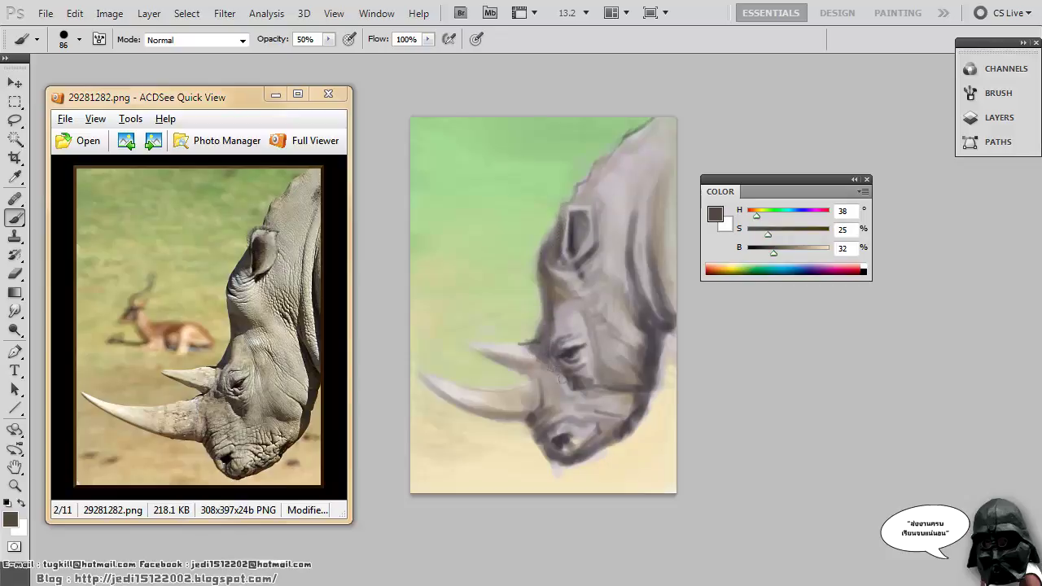
Shade the long horn's base and blend the upper muzzle with sampled dark and light grays.
{"action": "left_click", "coordinate": [525, 416], "text": "alt"}
{"action": "left_click", "coordinate": [538, 390], "text": "alt"}
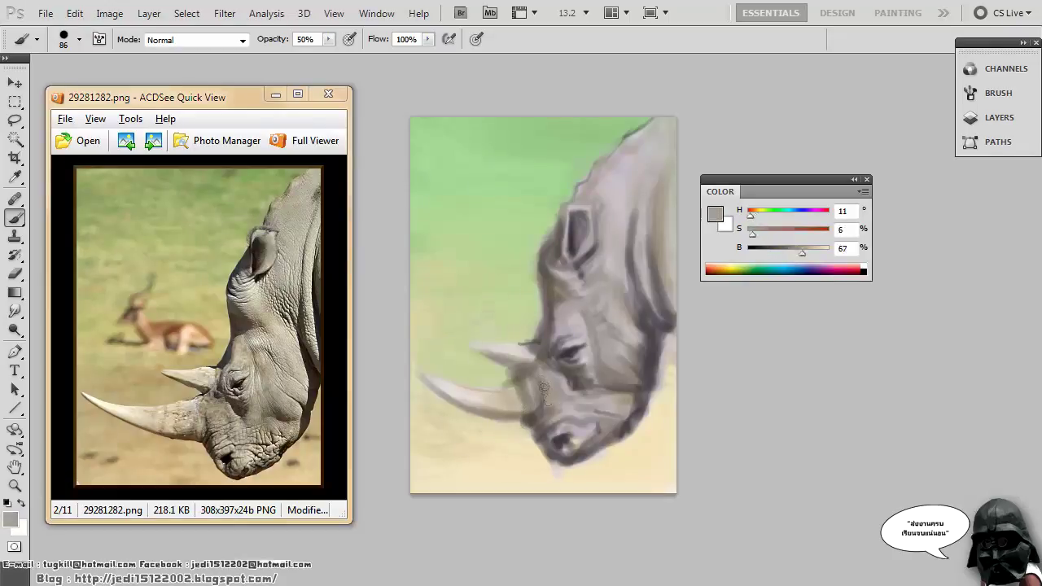
{"action": "left_click", "coordinate": [561, 399], "text": "alt"}
{"action": "left_click", "coordinate": [575, 397], "text": "alt"}
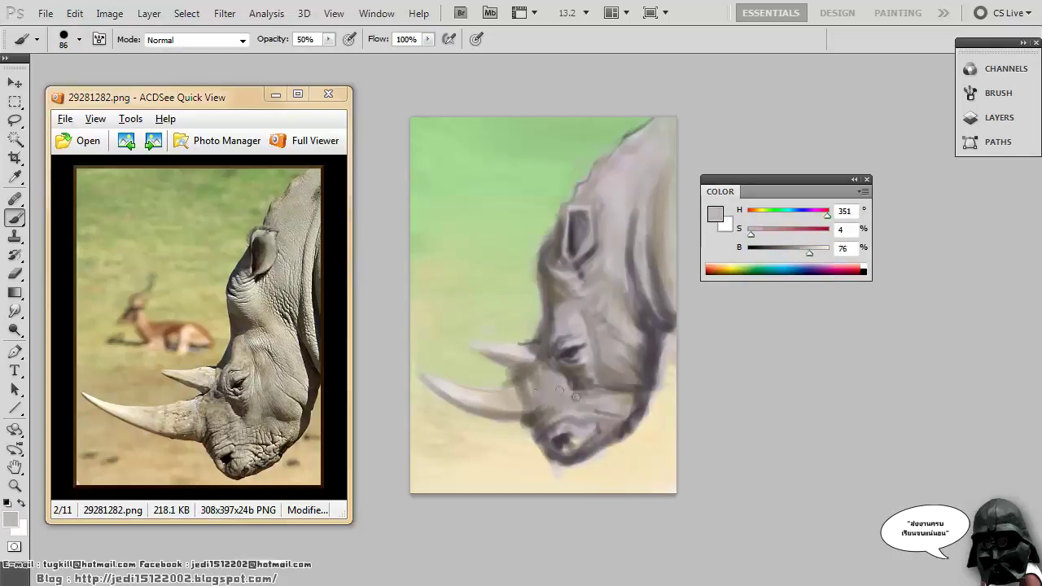
Set the brush to 40 px and extend and refine the long horn's tip with tones sampled from the horn.
{"action": "left_click", "coordinate": [512, 420], "text": "alt"}
{"action": "right_click", "coordinate": [530, 417]}
{"action": "left_click", "coordinate": [504, 413], "text": "alt"}
{"action": "right_click", "coordinate": [529, 417]}
{"action": "left_click_drag", "start_coordinate": [581, 419], "coordinate": [572, 418]}
{"action": "left_click_drag", "start_coordinate": [433, 382], "coordinate": [418, 364]}
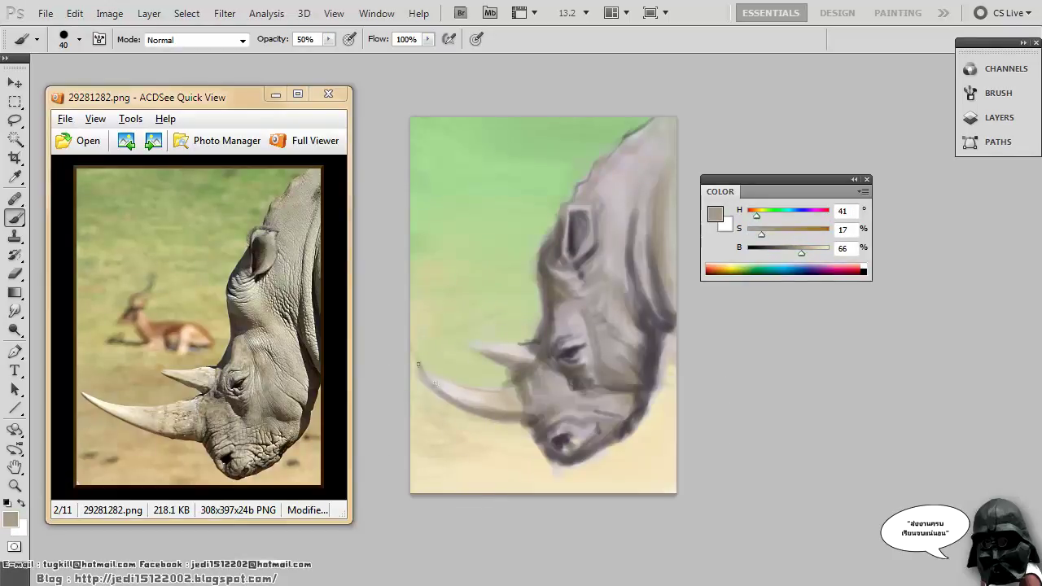
{"action": "left_click", "coordinate": [436, 372], "text": "alt"}
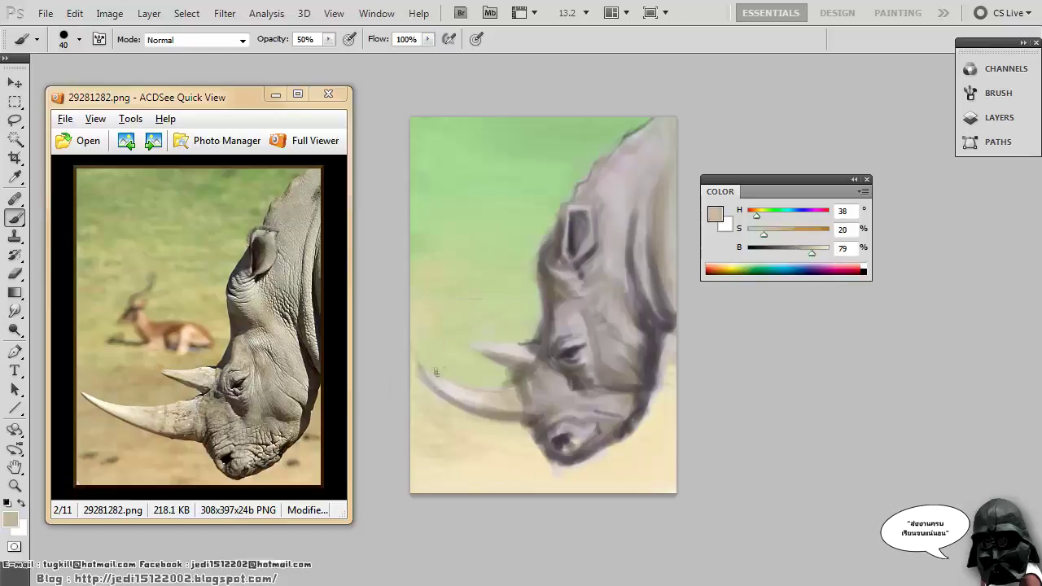
Refine the long horn's base and edges and sharpen the small horn's tip and upper edge with sampled tones.
{"action": "left_click", "coordinate": [519, 401], "text": "alt"}
{"action": "left_click", "coordinate": [507, 392], "text": "alt"}
{"action": "left_click", "coordinate": [513, 380], "text": "alt"}
{"action": "mouse_move", "coordinate": [511, 384]}
{"action": "left_mouse_down"}
{"action": "mouse_move", "coordinate": [486, 390]}
{"action": "mouse_move", "coordinate": [517, 396]}
{"action": "left_mouse_up"}
{"action": "left_click", "coordinate": [503, 394], "text": "alt"}
{"action": "left_click", "coordinate": [653, 326], "text": "alt"}
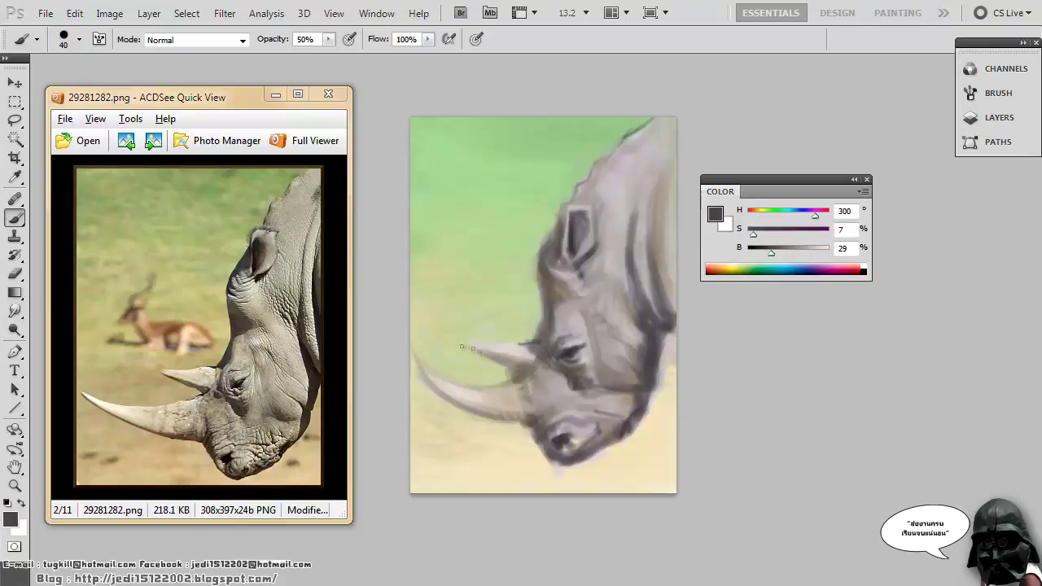
{"action": "left_click", "coordinate": [472, 346], "text": "alt"}
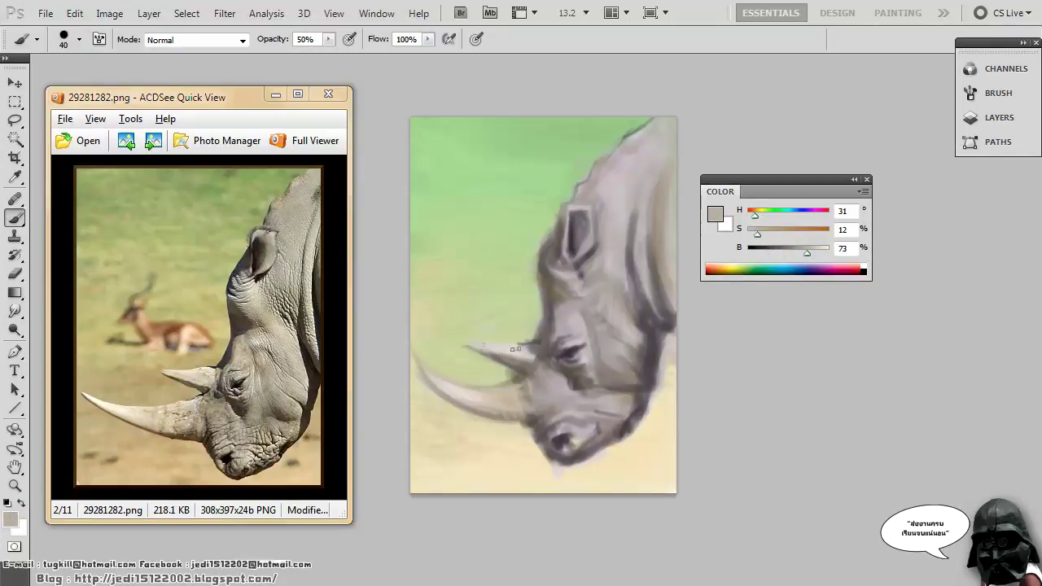
Blend the small horn's base into the brow above the eye with light and dark tones sampled from the painting.
{"action": "left_click", "coordinate": [492, 346], "text": "alt"}
{"action": "left_click", "coordinate": [527, 352], "text": "alt"}
{"action": "mouse_move", "coordinate": [511, 341]}
{"action": "left_mouse_down"}
{"action": "mouse_move", "coordinate": [533, 358]}
{"action": "mouse_move", "coordinate": [540, 336]}
{"action": "mouse_move", "coordinate": [544, 366]}
{"action": "left_mouse_up"}
{"action": "left_click", "coordinate": [540, 352], "text": "alt"}
{"action": "left_click", "coordinate": [544, 362], "text": "alt"}
{"action": "left_click", "coordinate": [566, 329], "text": "alt"}
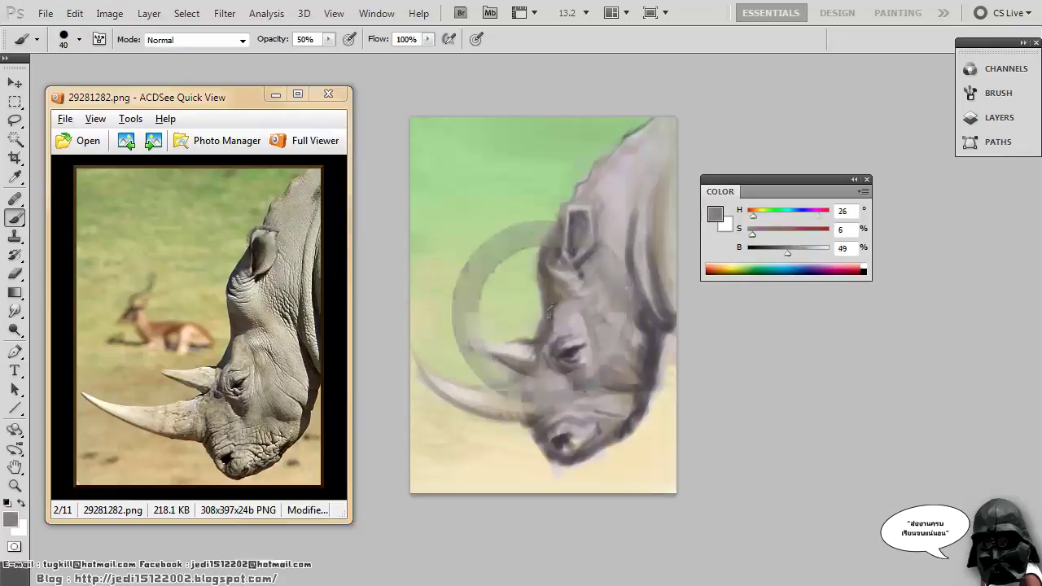
Shade the skin folds beneath the ear with brown and gray tones sampled from the rhino.
{"action": "left_click", "coordinate": [545, 311], "text": "alt"}
{"action": "left_click", "coordinate": [580, 275], "text": "alt"}
{"action": "left_click_drag", "start_coordinate": [575, 274], "coordinate": [559, 284]}
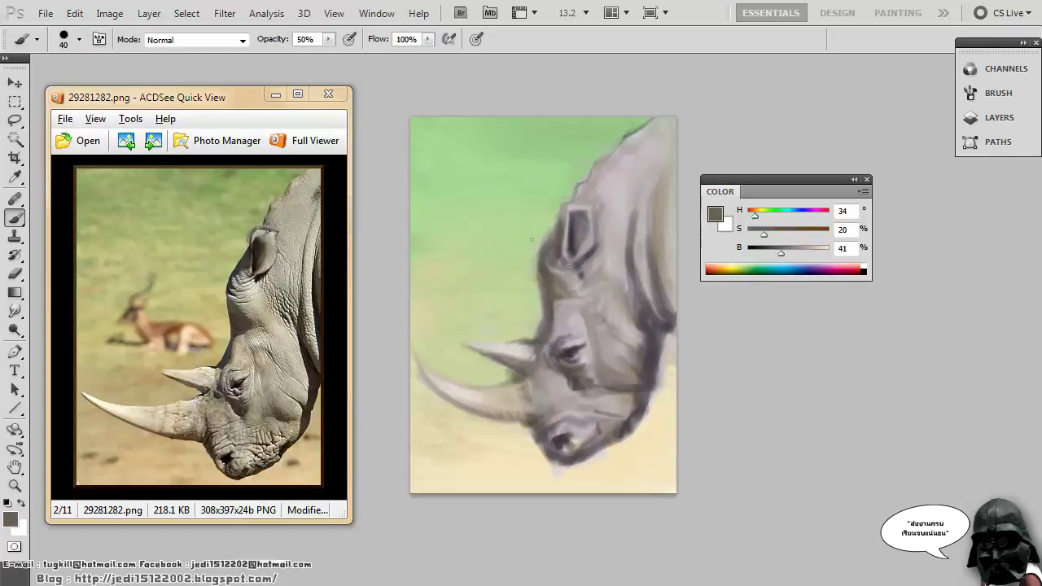
{"action": "left_click", "coordinate": [581, 273], "text": "alt"}
{"action": "mouse_move", "coordinate": [602, 231]}
{"action": "left_mouse_down"}
{"action": "mouse_move", "coordinate": [560, 285]}
{"action": "mouse_move", "coordinate": [575, 285]}
{"action": "mouse_move", "coordinate": [594, 253]}
{"action": "left_mouse_up"}
{"action": "left_click", "coordinate": [570, 285], "text": "alt"}
{"action": "left_click", "coordinate": [586, 273], "text": "alt"}
Reshape and soften the ear's rear edge with grays sampled from the neck and ear.
{"action": "left_click", "coordinate": [587, 269], "text": "alt"}
{"action": "left_click", "coordinate": [596, 253], "text": "alt"}
{"action": "left_click", "coordinate": [598, 246], "text": "alt"}
{"action": "left_click", "coordinate": [609, 222], "text": "alt"}
{"action": "left_click", "coordinate": [594, 214], "text": "alt"}
{"action": "left_click", "coordinate": [591, 222], "text": "alt"}
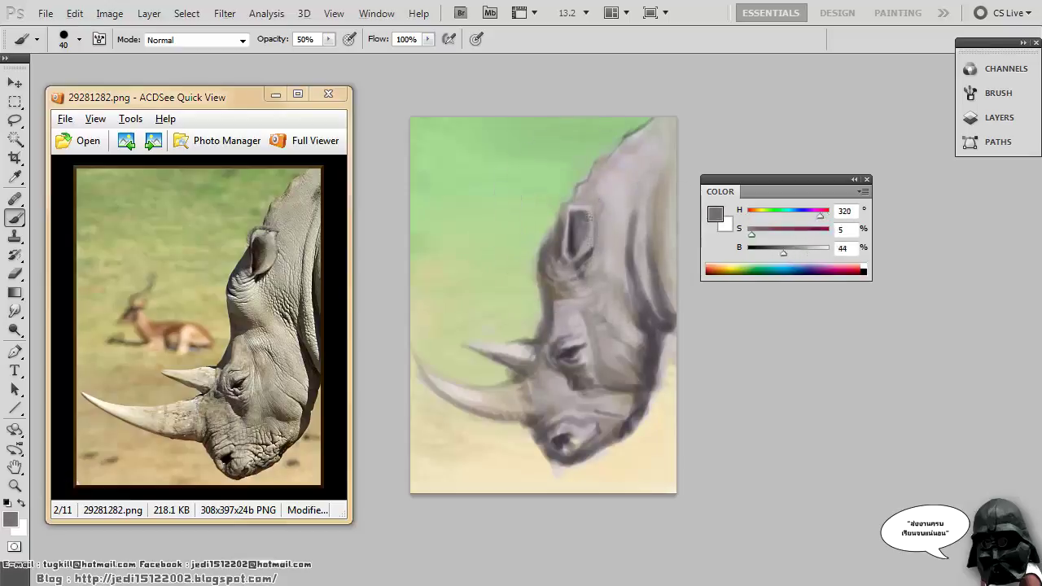
{"action": "mouse_move", "coordinate": [589, 217]}
{"action": "left_mouse_down"}
{"action": "mouse_move", "coordinate": [579, 247]}
{"action": "mouse_move", "coordinate": [570, 231]}
{"action": "mouse_move", "coordinate": [570, 254]}
{"action": "mouse_move", "coordinate": [564, 236]}
{"action": "mouse_move", "coordinate": [567, 255]}
{"action": "mouse_move", "coordinate": [569, 201]}
{"action": "mouse_move", "coordinate": [601, 204]}
{"action": "mouse_move", "coordinate": [603, 233]}
{"action": "left_mouse_up"}
Refine the ear's front rim and interior with tones sampled around the ear.
{"action": "left_click", "coordinate": [577, 248], "text": "alt"}
{"action": "left_click", "coordinate": [570, 241], "text": "alt"}
{"action": "left_click", "coordinate": [567, 228], "text": "alt"}
{"action": "left_click", "coordinate": [547, 235], "text": "alt"}
{"action": "left_click", "coordinate": [575, 242], "text": "alt"}
{"action": "left_click", "coordinate": [571, 233], "text": "alt"}
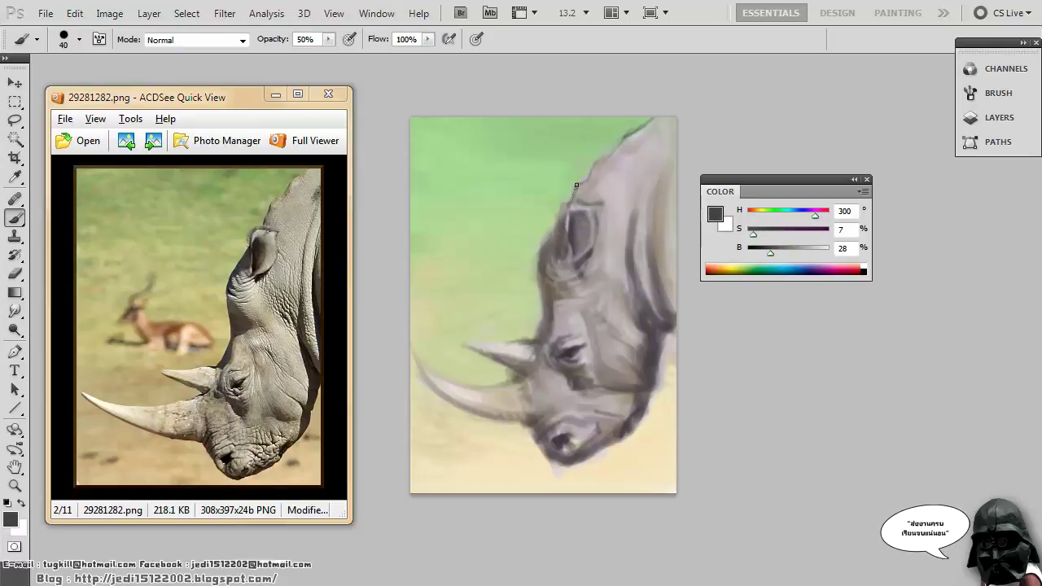
Darken the bumpy ridge along the nape and shade the neck folds with sampled brown and gray.
{"action": "left_click", "coordinate": [623, 228], "text": "alt"}
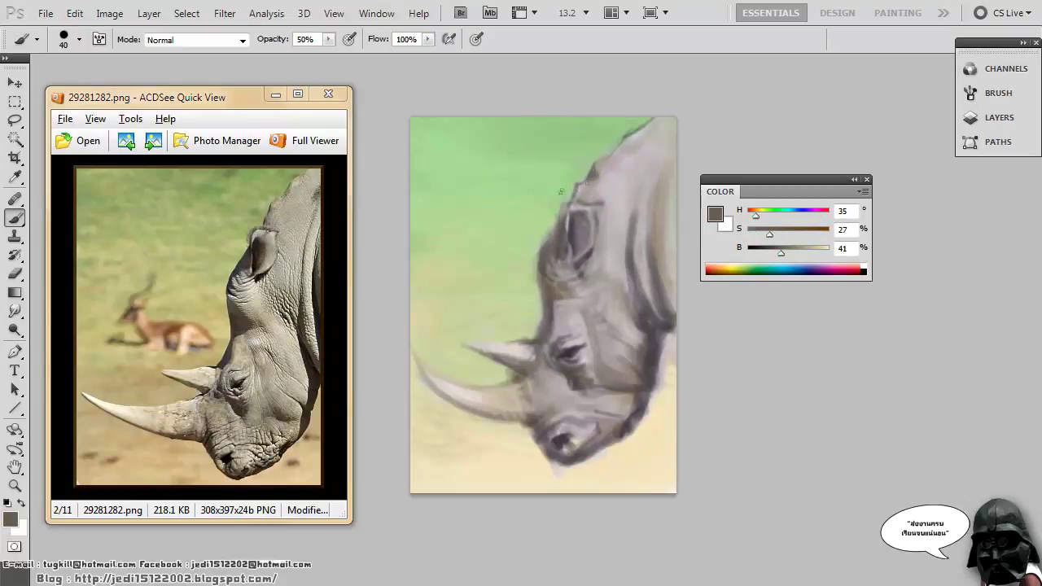
{"action": "left_click_drag", "start_coordinate": [623, 146], "coordinate": [637, 136]}
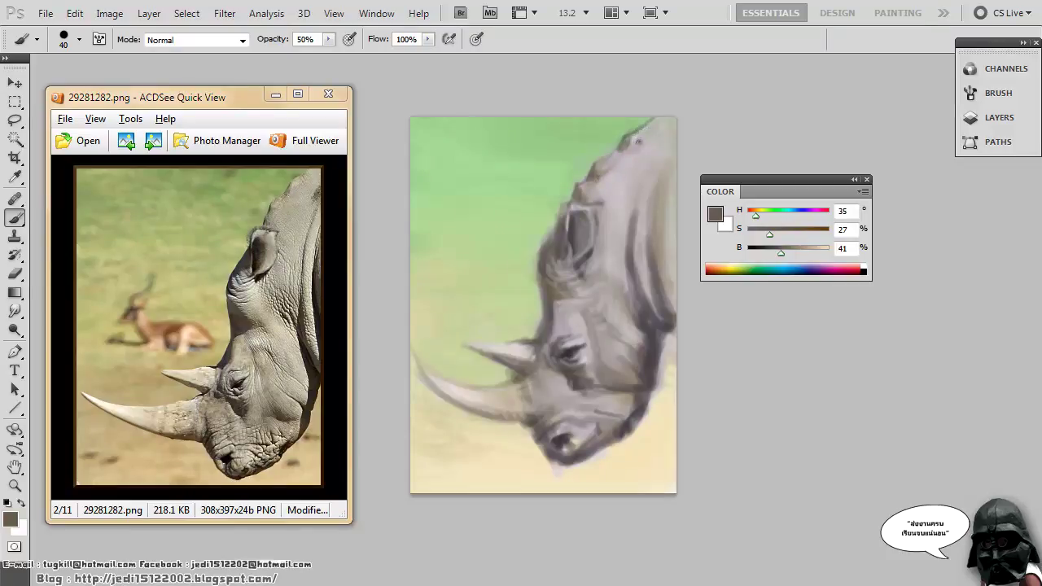
{"action": "left_click", "coordinate": [660, 154], "text": "alt"}
{"action": "left_click", "coordinate": [656, 241], "text": "alt"}
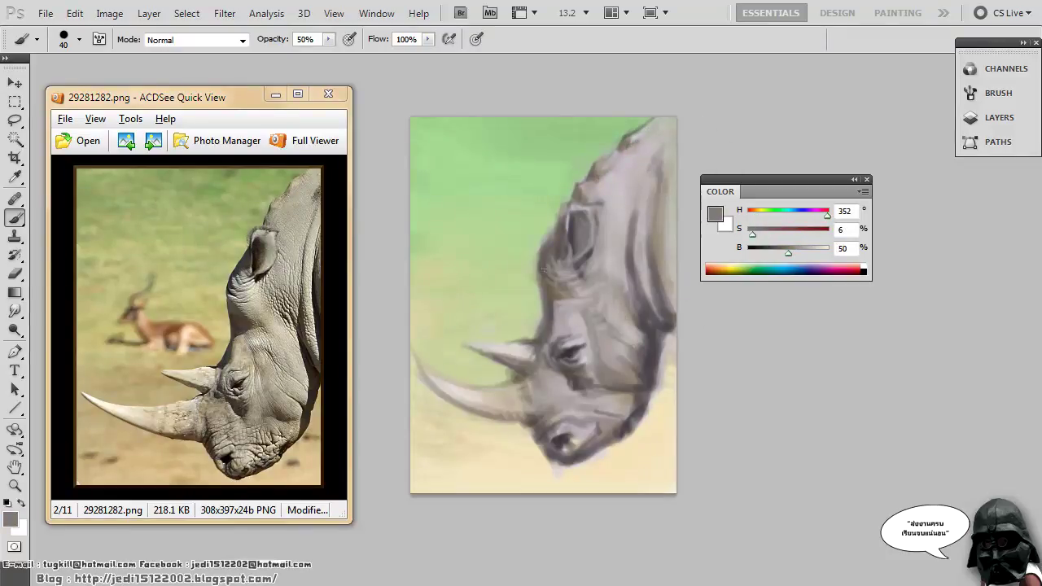
Undo the last forehead stroke and shade the forehead's edge below the ear with a sampled dark tone and a larger brush.
{"action": "left_click", "coordinate": [563, 329], "text": "alt"}
{"action": "left_click", "coordinate": [561, 323], "text": "alt"}
{"action": "left_click", "coordinate": [560, 316], "text": "alt"}
{"action": "left_click", "coordinate": [557, 293], "text": "alt"}
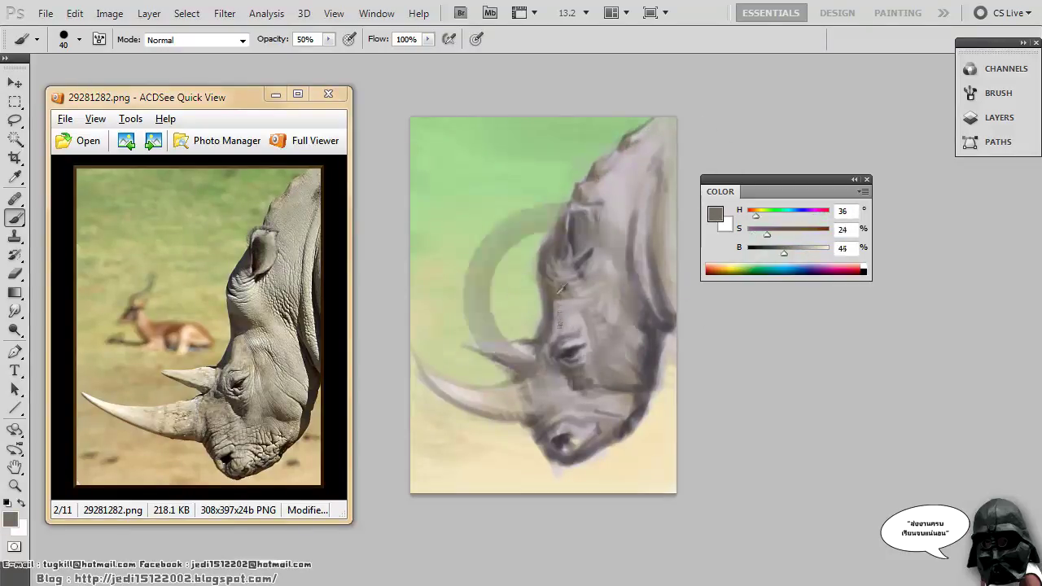
{"action": "key", "text": "ctrl+z"}
{"action": "left_click", "coordinate": [557, 301], "text": "alt"}
{"action": "right_click", "coordinate": [607, 286]}
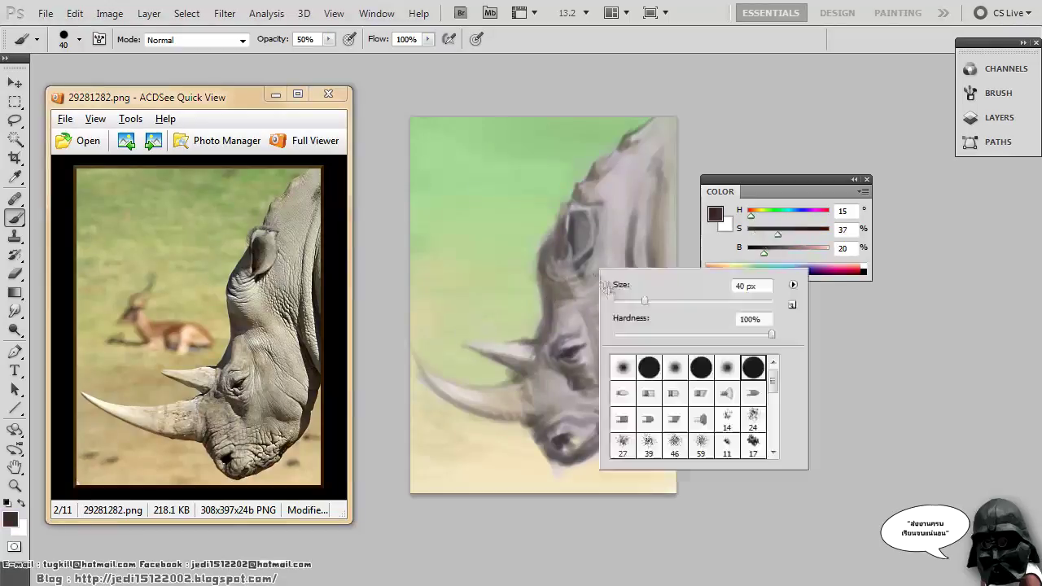
{"action": "left_click_drag", "start_coordinate": [645, 301], "coordinate": [708, 302]}
{"action": "left_click_drag", "start_coordinate": [560, 255], "coordinate": [549, 300]}
Darken the eye and cheek crease with a smaller brush and soften the cheek with a sampled gray at 125 px.
{"action": "right_click", "coordinate": [579, 328]}
{"action": "left_click_drag", "start_coordinate": [690, 362], "coordinate": [639, 362]}
{"action": "mouse_move", "coordinate": [559, 338]}
{"action": "left_mouse_down"}
{"action": "mouse_move", "coordinate": [565, 366]}
{"action": "mouse_move", "coordinate": [563, 358]}
{"action": "mouse_move", "coordinate": [593, 384]}
{"action": "mouse_move", "coordinate": [633, 381]}
{"action": "left_mouse_up"}
{"action": "right_click", "coordinate": [627, 366]}
{"action": "left_click_drag", "start_coordinate": [687, 400], "coordinate": [732, 400]}
{"action": "left_click", "coordinate": [607, 366], "text": "alt"}
{"action": "left_click_drag", "start_coordinate": [619, 375], "coordinate": [636, 381]}
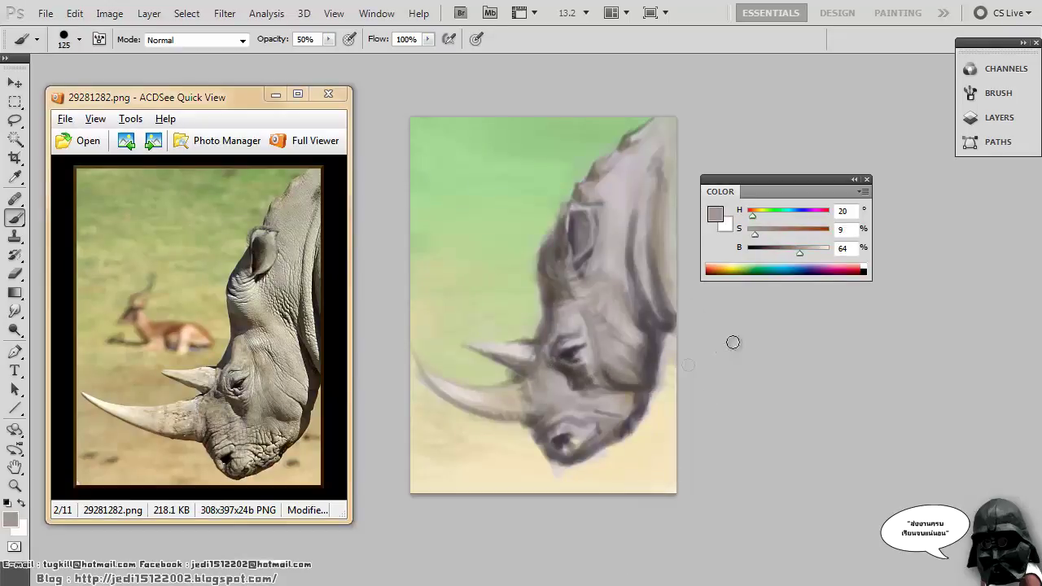
Clean up the background along the lower jaw with the sampled sand color.
{"action": "left_click", "coordinate": [642, 399], "text": "alt"}
{"action": "left_click", "coordinate": [635, 437], "text": "alt"}
{"action": "left_click_drag", "start_coordinate": [623, 445], "coordinate": [649, 416]}
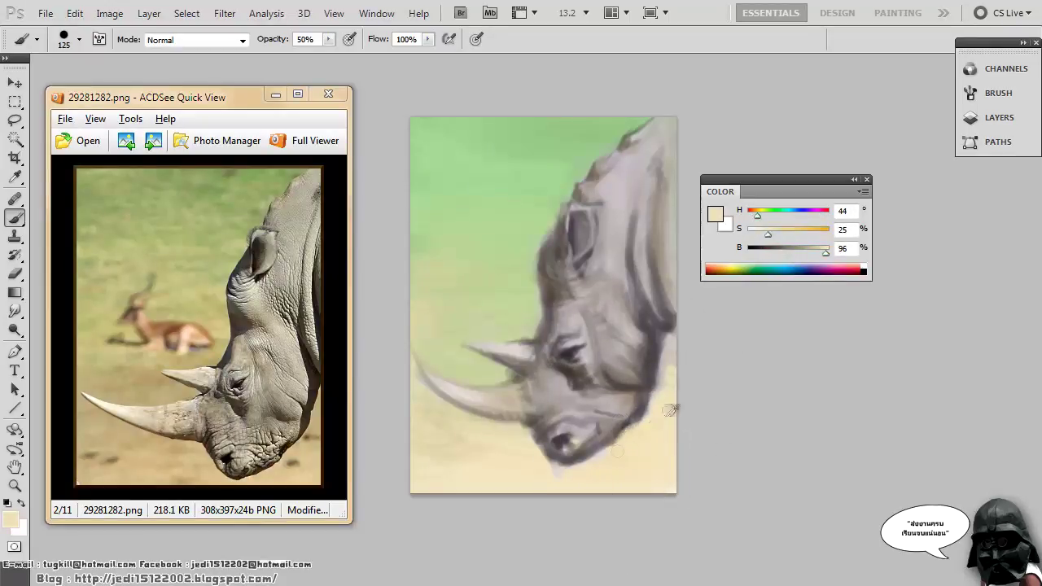
Set the brush to 43 px and deepen the jaw and throat shadows with dark brown, H 29, S 39, B 17.
{"action": "right_click", "coordinate": [667, 379]}
{"action": "left_click_drag", "start_coordinate": [767, 412], "coordinate": [715, 412]}
{"action": "left_click", "coordinate": [641, 394], "text": "alt"}
{"action": "left_click_drag", "start_coordinate": [755, 235], "coordinate": [766, 235]}
{"action": "left_click_drag", "start_coordinate": [782, 253], "coordinate": [765, 253]}
{"action": "left_click_drag", "start_coordinate": [822, 216], "coordinate": [754, 216]}
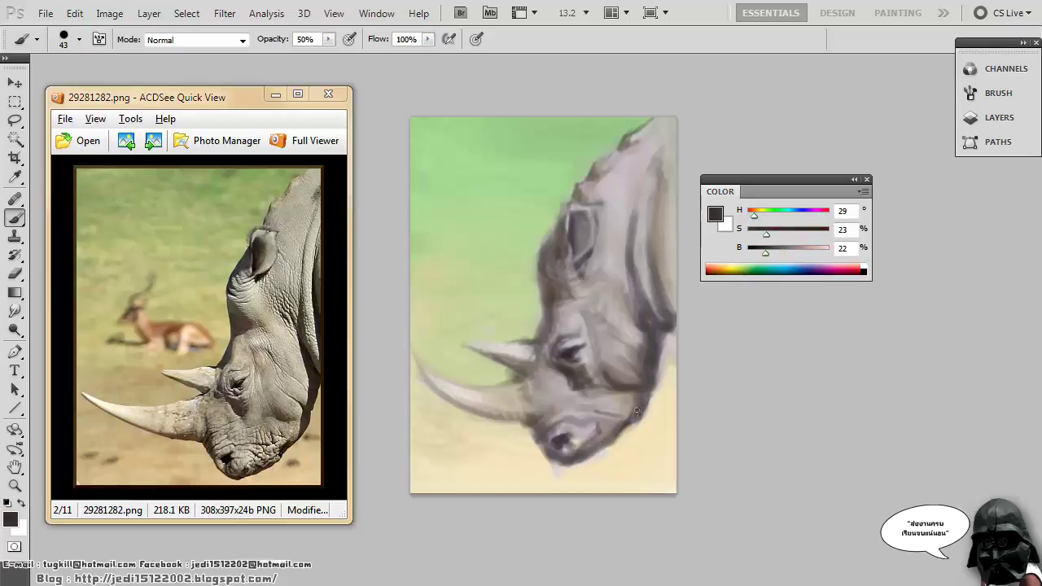
{"action": "left_click", "coordinate": [640, 411], "text": "alt"}
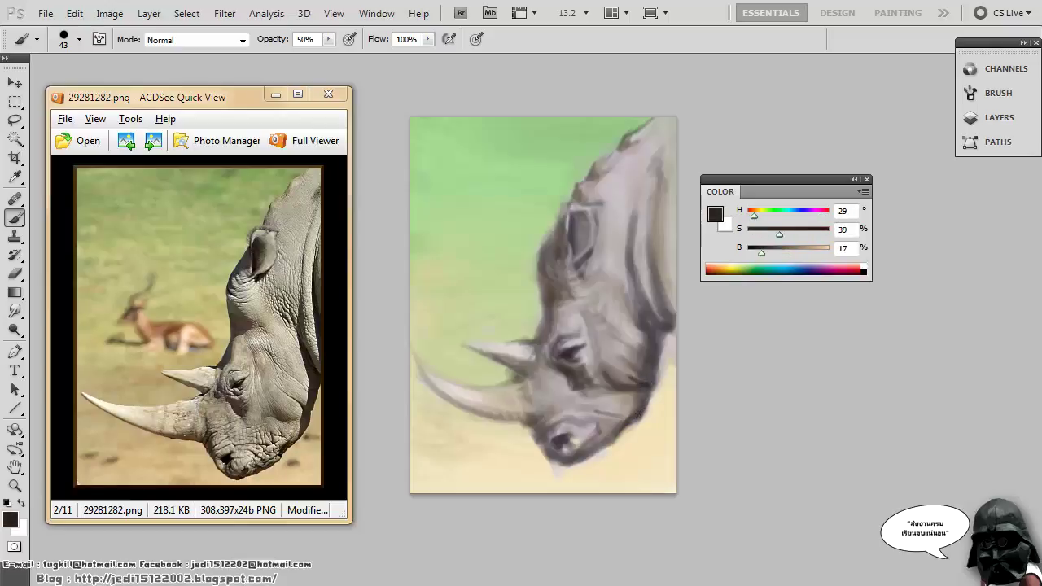
{"action": "mouse_move", "coordinate": [657, 370]}
{"action": "left_mouse_down"}
{"action": "mouse_move", "coordinate": [661, 332]}
{"action": "mouse_move", "coordinate": [644, 314]}
{"action": "mouse_move", "coordinate": [661, 278]}
{"action": "mouse_move", "coordinate": [654, 257]}
{"action": "mouse_move", "coordinate": [670, 326]}
{"action": "left_mouse_up"}
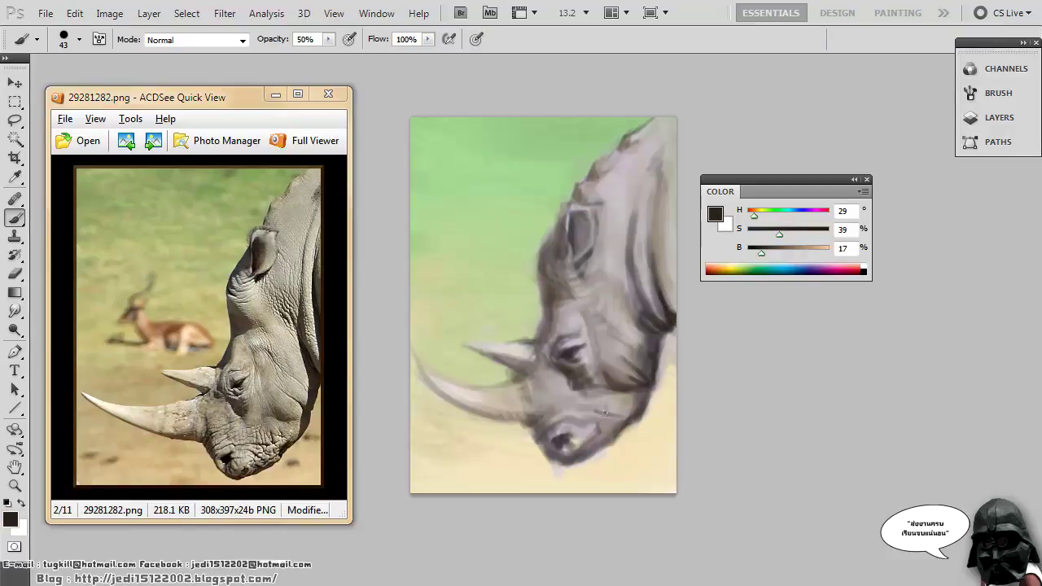
Add muzzle wrinkles, blacken the nostril with H 29, S 39, B 8, and clean the chin's edge with sampled sand.
{"action": "mouse_move", "coordinate": [595, 431]}
{"action": "left_mouse_down"}
{"action": "mouse_move", "coordinate": [606, 429]}
{"action": "mouse_move", "coordinate": [577, 444]}
{"action": "left_mouse_up"}
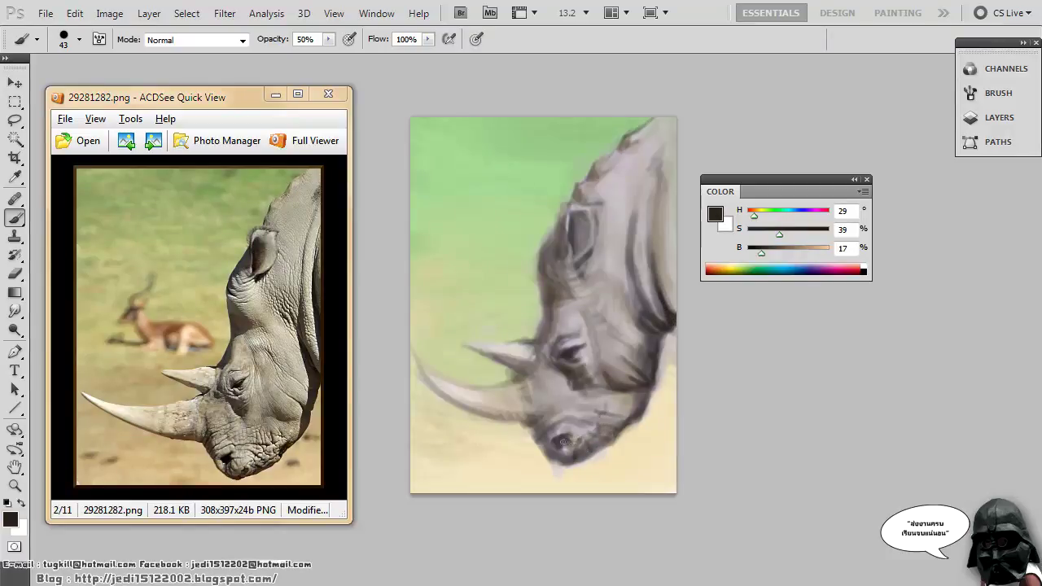
{"action": "left_click", "coordinate": [563, 438], "text": "alt"}
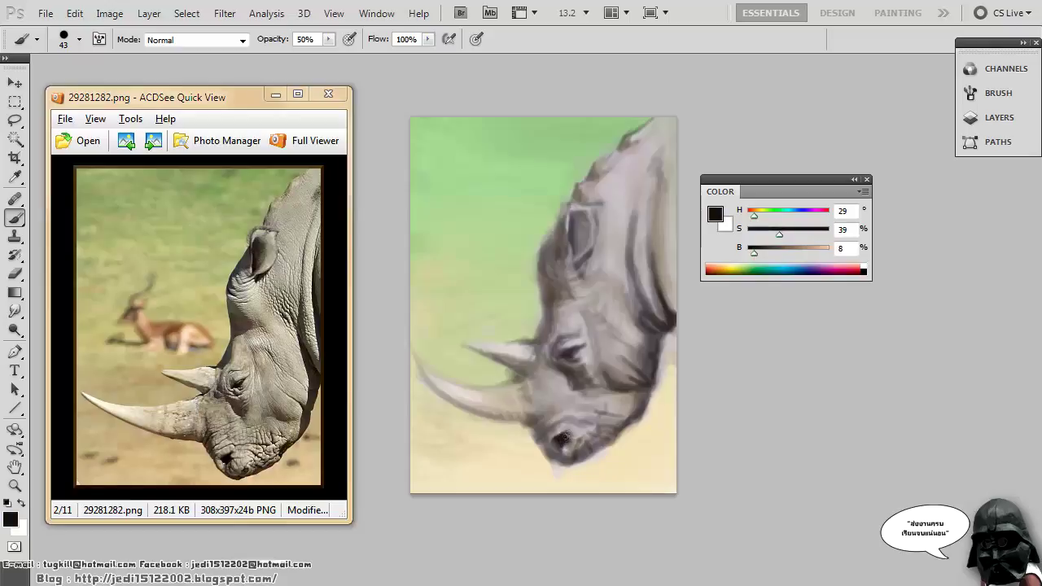
{"action": "mouse_move", "coordinate": [563, 438]}
{"action": "left_mouse_down"}
{"action": "mouse_move", "coordinate": [539, 391]}
{"action": "mouse_move", "coordinate": [555, 401]}
{"action": "mouse_move", "coordinate": [571, 394]}
{"action": "mouse_move", "coordinate": [560, 419]}
{"action": "left_mouse_up"}
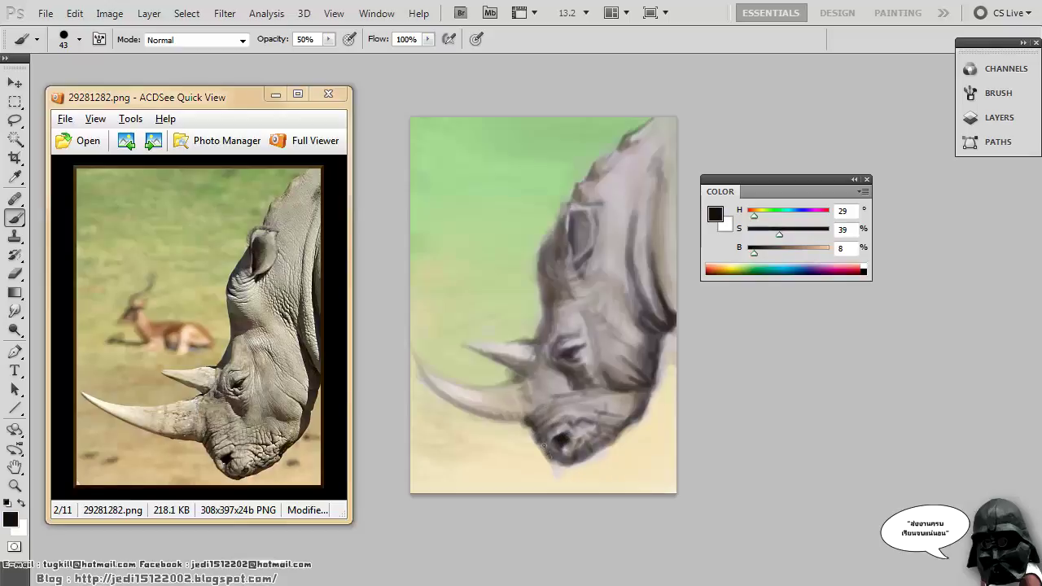
{"action": "left_click", "coordinate": [570, 472], "text": "alt"}
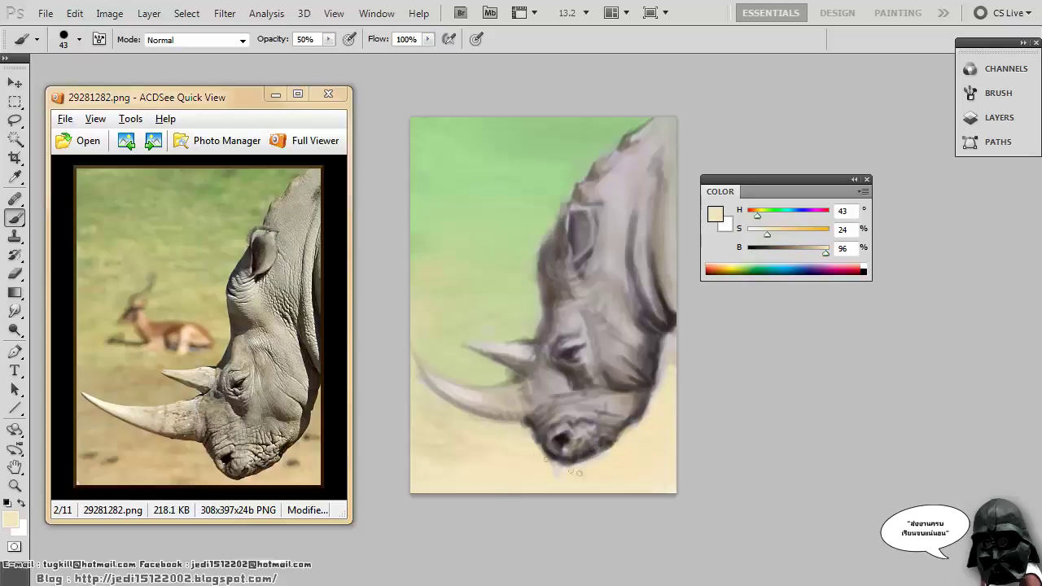
Darken the ear's interior with near-black, H 338, S 27, B 8, and tint it with warm brown.
{"action": "left_click_drag", "start_coordinate": [826, 252], "coordinate": [769, 234]}
{"action": "left_click_drag", "start_coordinate": [574, 245], "coordinate": [577, 254]}
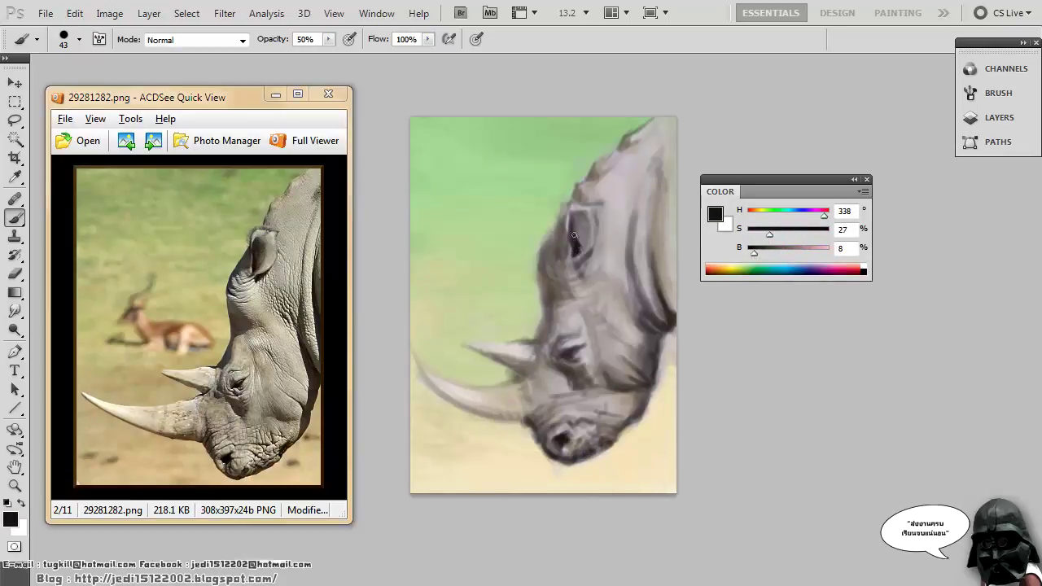
{"action": "left_click", "coordinate": [579, 228], "text": "alt"}
{"action": "left_click", "coordinate": [753, 215]}
{"action": "mouse_move", "coordinate": [752, 234]}
{"action": "left_mouse_down"}
{"action": "mouse_move", "coordinate": [798, 234]}
{"action": "mouse_move", "coordinate": [778, 253]}
{"action": "left_mouse_up"}
{"action": "right_click", "coordinate": [614, 224]}
{"action": "left_click", "coordinate": [672, 252]}
{"action": "left_click_drag", "start_coordinate": [577, 218], "coordinate": [579, 248]}
Deepen the ear's inner shadow with a near-black purple, H 302, S 63, B 8, and set the brush to 81 px.
{"action": "right_click", "coordinate": [637, 248]}
{"action": "left_click", "coordinate": [680, 277]}
{"action": "left_click_drag", "start_coordinate": [778, 252], "coordinate": [754, 252]}
{"action": "left_click_drag", "start_coordinate": [753, 216], "coordinate": [815, 215]}
{"action": "left_click_drag", "start_coordinate": [575, 222], "coordinate": [576, 234]}
{"action": "right_click", "coordinate": [593, 211]}
{"action": "left_click", "coordinate": [675, 249]}
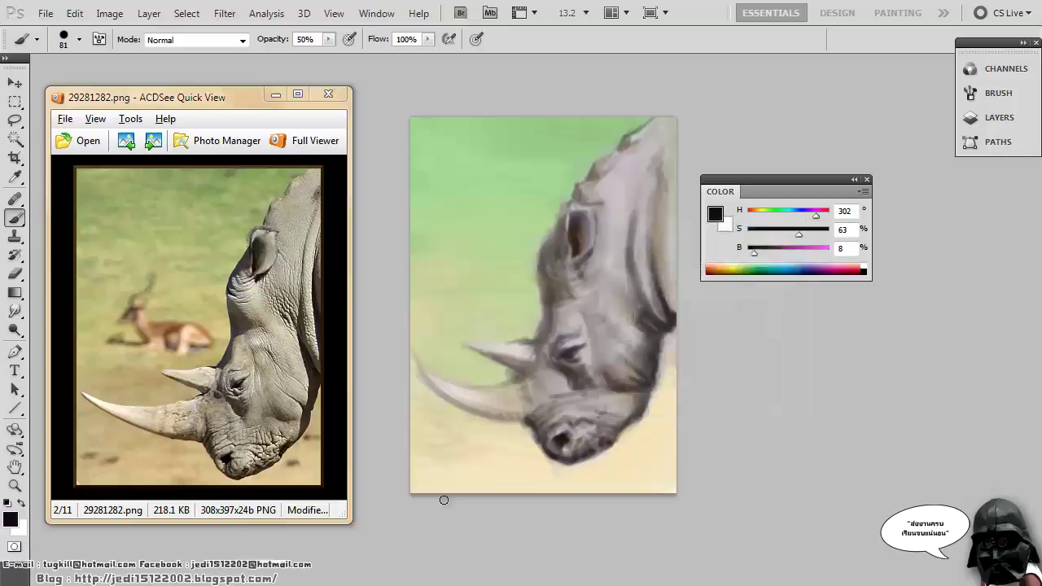
Set the brush to 19 px and draw fine wrinkles around the eye, forehead and ear base in sampled dark gray.
{"action": "left_click", "coordinate": [580, 310], "text": "alt"}
{"action": "right_click", "coordinate": [649, 328]}
{"action": "left_click", "coordinate": [671, 356]}
{"action": "left_click", "coordinate": [667, 316], "text": "alt"}
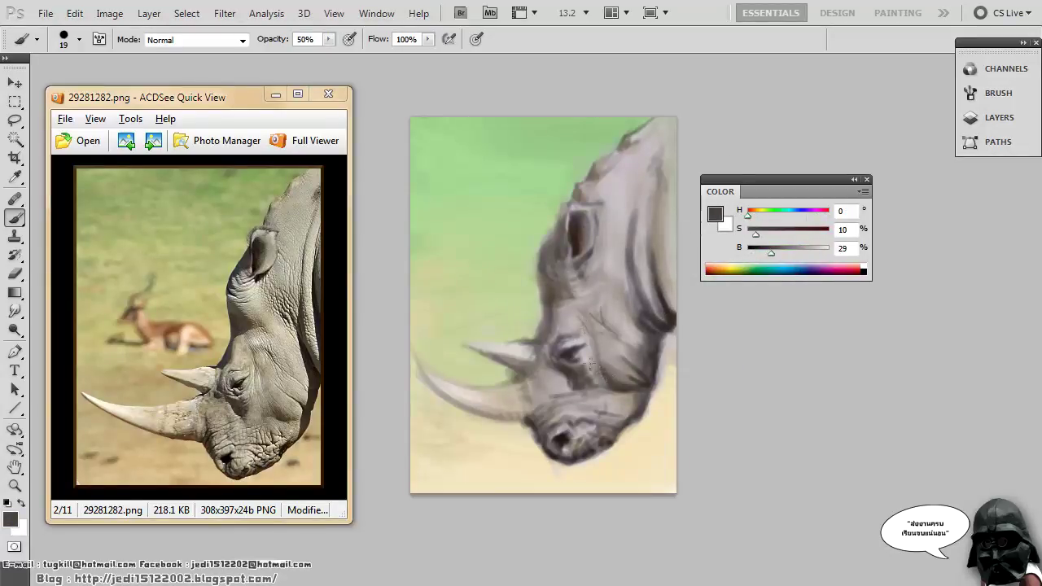
{"action": "left_click_drag", "start_coordinate": [588, 364], "coordinate": [584, 349]}
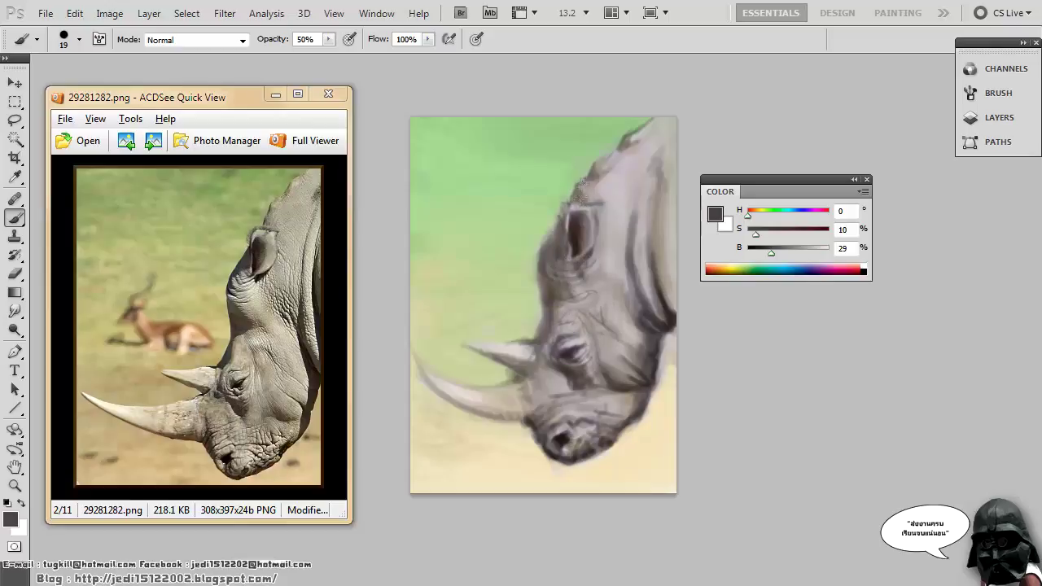
Draw fine dark gray crease lines along the neck folds and behind the cheek.
{"action": "left_click_drag", "start_coordinate": [635, 219], "coordinate": [641, 306]}
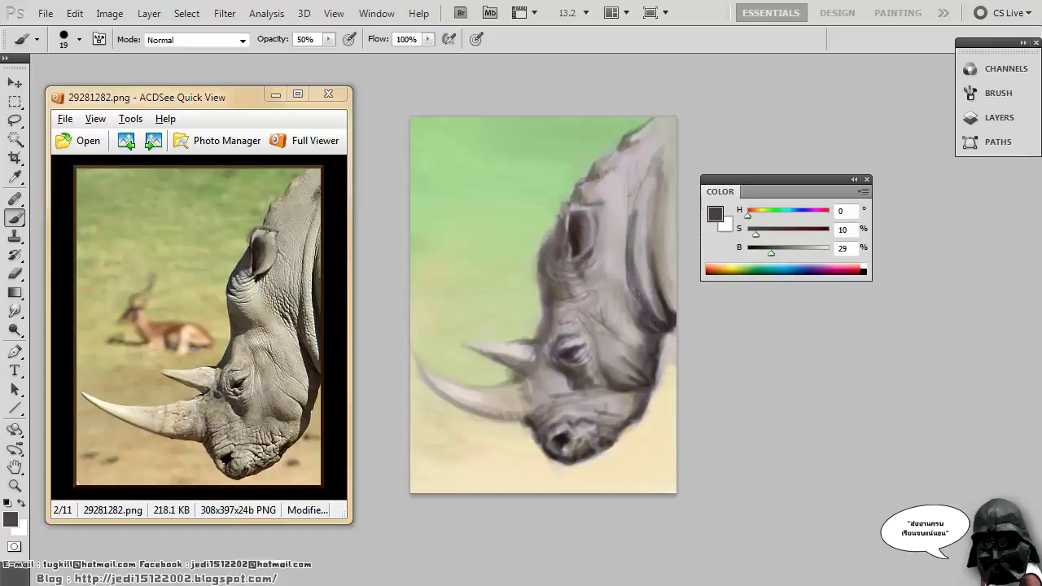
{"action": "left_click_drag", "start_coordinate": [666, 194], "coordinate": [659, 225]}
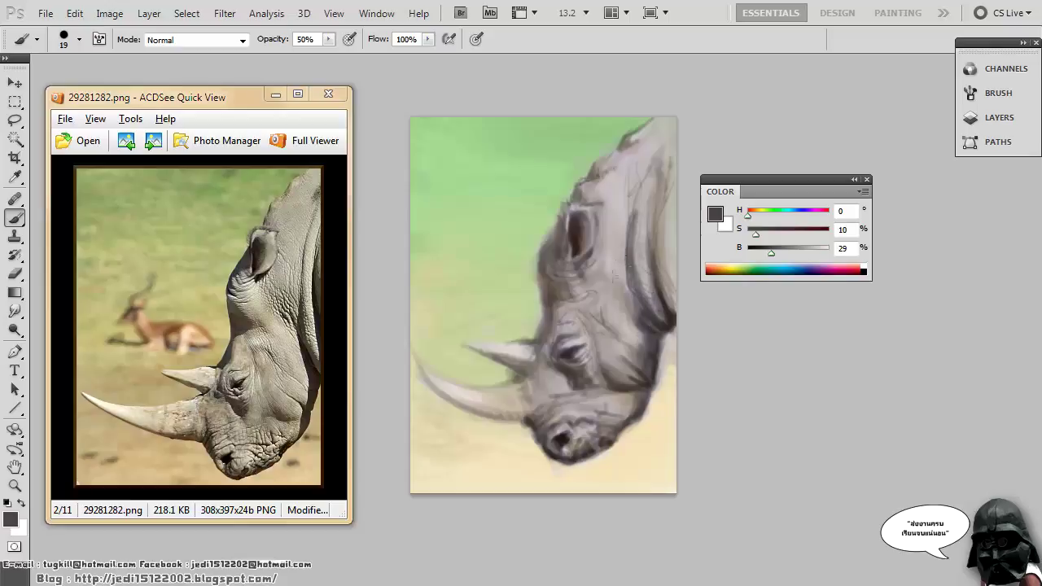
{"action": "mouse_move", "coordinate": [623, 263]}
{"action": "left_mouse_down"}
{"action": "mouse_move", "coordinate": [610, 252]}
{"action": "mouse_move", "coordinate": [609, 306]}
{"action": "mouse_move", "coordinate": [629, 300]}
{"action": "mouse_move", "coordinate": [630, 315]}
{"action": "left_mouse_up"}
Add darker cracked-skin lines across the cheek, neck folds and area behind the ear with a sampled near-black.
{"action": "left_click", "coordinate": [653, 316], "text": "alt"}
{"action": "mouse_move", "coordinate": [611, 256]}
{"action": "left_mouse_down"}
{"action": "mouse_move", "coordinate": [656, 329]}
{"action": "mouse_move", "coordinate": [648, 303]}
{"action": "left_mouse_up"}
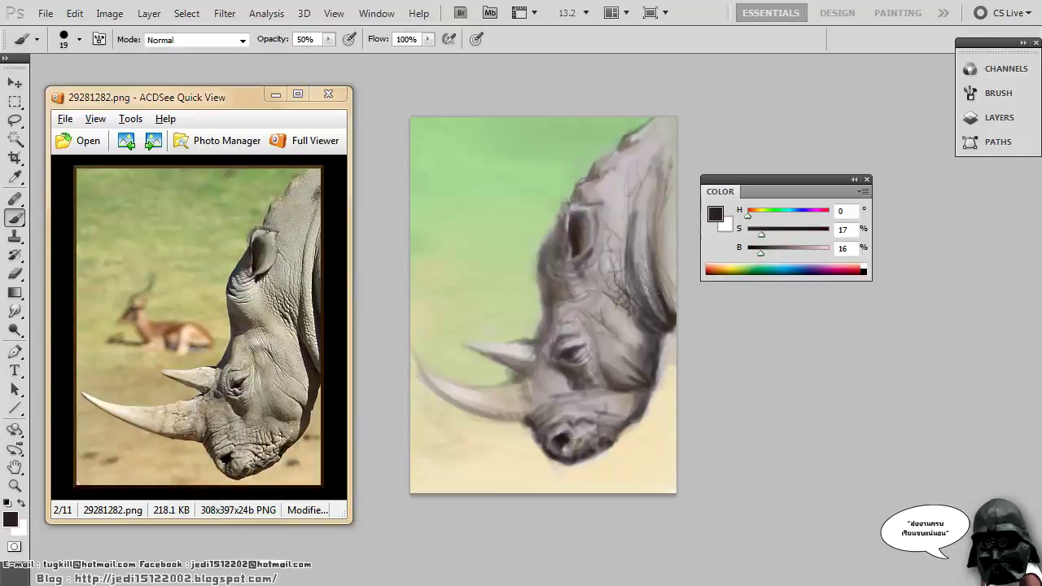
{"action": "left_click_drag", "start_coordinate": [653, 259], "coordinate": [663, 292]}
{"action": "left_click_drag", "start_coordinate": [673, 271], "coordinate": [664, 294]}
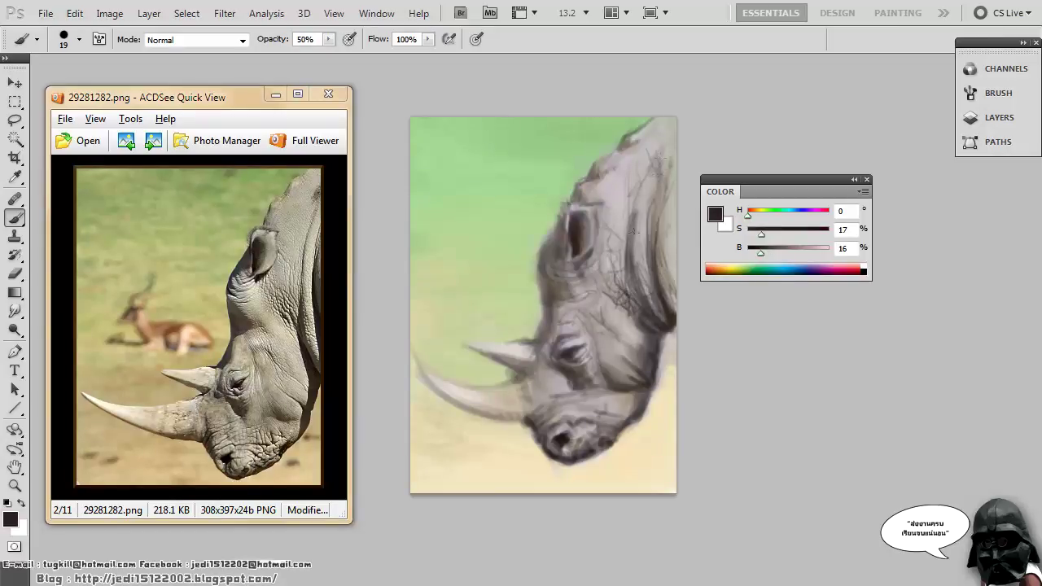
{"action": "left_click_drag", "start_coordinate": [625, 193], "coordinate": [613, 247]}
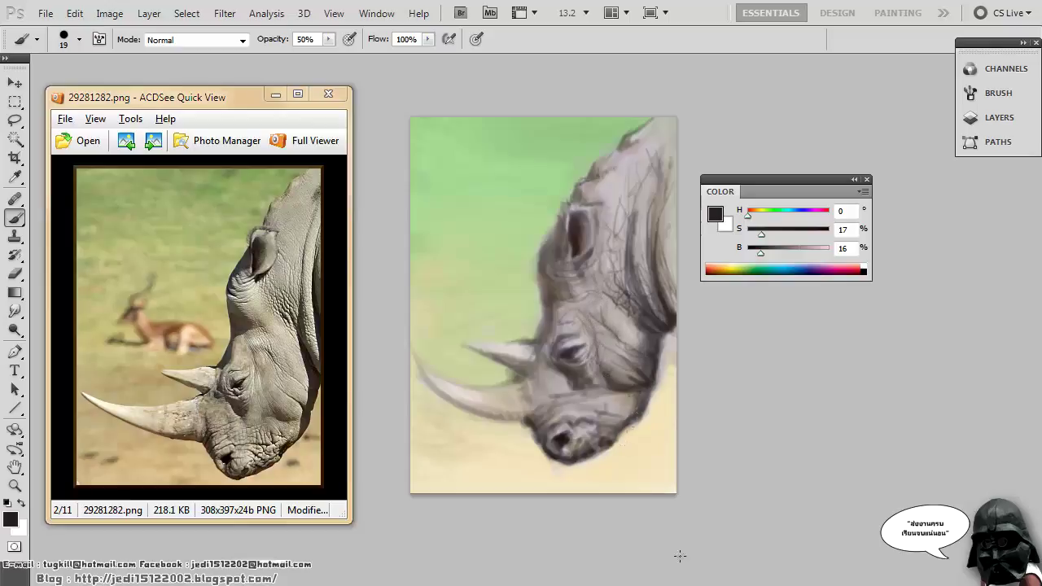
Crosshatch fine wrinkles over the lower cheek and muzzle with dark brown, H 25, S 37, B 13.
{"action": "mouse_move", "coordinate": [607, 379]}
{"action": "left_mouse_down"}
{"action": "mouse_move", "coordinate": [634, 387]}
{"action": "mouse_move", "coordinate": [616, 403]}
{"action": "left_mouse_up"}
{"action": "left_click_drag", "start_coordinate": [748, 216], "coordinate": [753, 216]}
{"action": "mouse_move", "coordinate": [761, 235]}
{"action": "left_mouse_down"}
{"action": "mouse_move", "coordinate": [777, 234]}
{"action": "mouse_move", "coordinate": [758, 253]}
{"action": "left_mouse_up"}
{"action": "mouse_move", "coordinate": [612, 414]}
{"action": "left_mouse_down"}
{"action": "mouse_move", "coordinate": [620, 428]}
{"action": "mouse_move", "coordinate": [596, 430]}
{"action": "left_mouse_up"}
{"action": "mouse_move", "coordinate": [581, 419]}
{"action": "left_mouse_down"}
{"action": "mouse_move", "coordinate": [606, 434]}
{"action": "mouse_move", "coordinate": [579, 444]}
{"action": "left_mouse_up"}
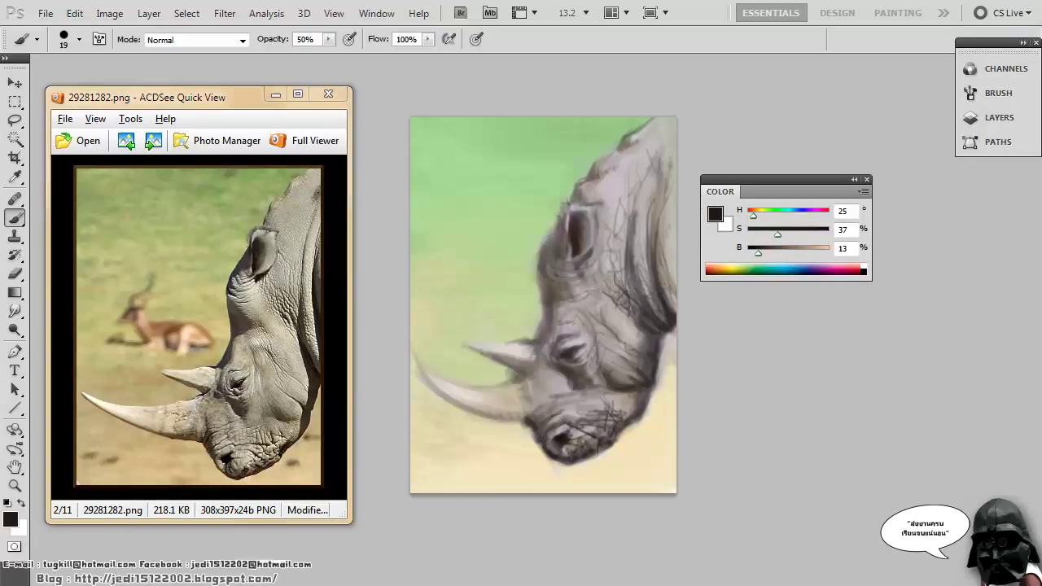
Add dark texture lines to the bases of both horns and sample the background green beside the forehead.
{"action": "left_click_drag", "start_coordinate": [534, 412], "coordinate": [488, 417]}
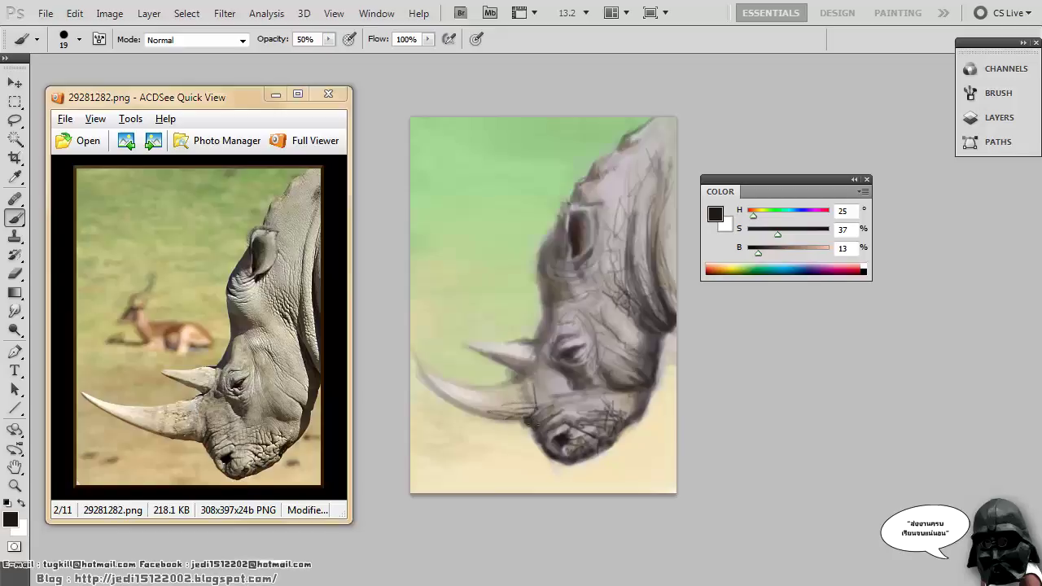
{"action": "left_click_drag", "start_coordinate": [510, 373], "coordinate": [534, 366]}
{"action": "left_click", "coordinate": [538, 293], "text": "alt"}
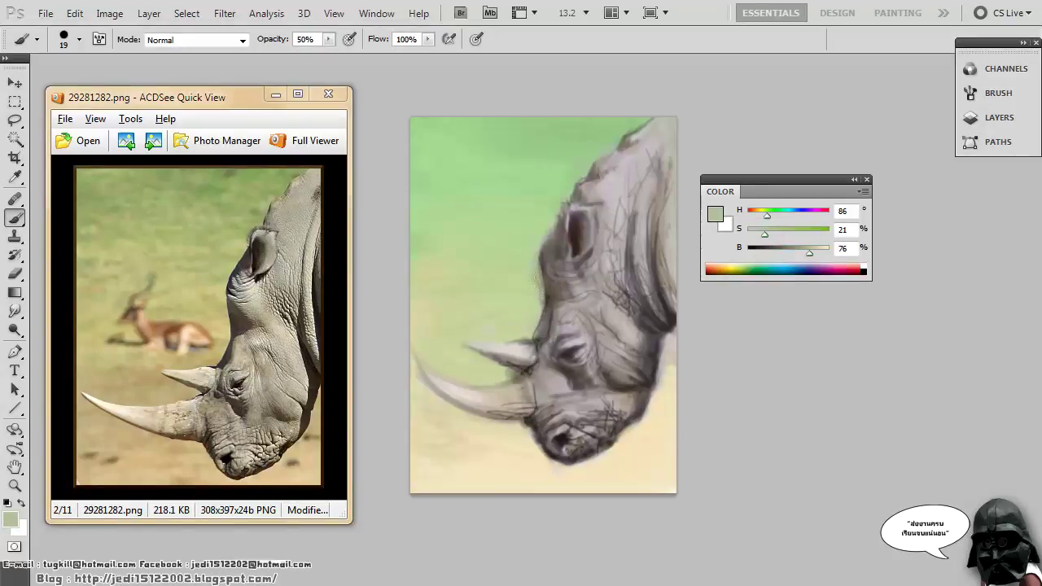
Draw fine wrinkles around the eye and across the upper muzzle with dark brown, H 24, S 43, B 14.
{"action": "left_click", "coordinate": [562, 319], "text": "alt"}
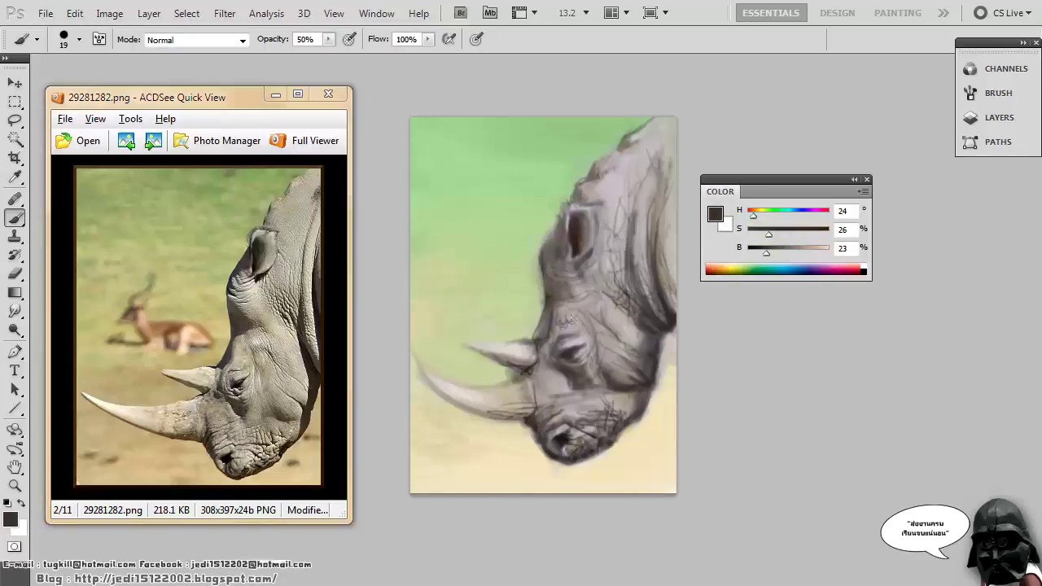
{"action": "left_click_drag", "start_coordinate": [766, 253], "coordinate": [783, 234]}
{"action": "mouse_move", "coordinate": [545, 355]}
{"action": "left_mouse_down"}
{"action": "mouse_move", "coordinate": [562, 363]}
{"action": "mouse_move", "coordinate": [557, 391]}
{"action": "mouse_move", "coordinate": [591, 411]}
{"action": "mouse_move", "coordinate": [623, 399]}
{"action": "left_mouse_up"}
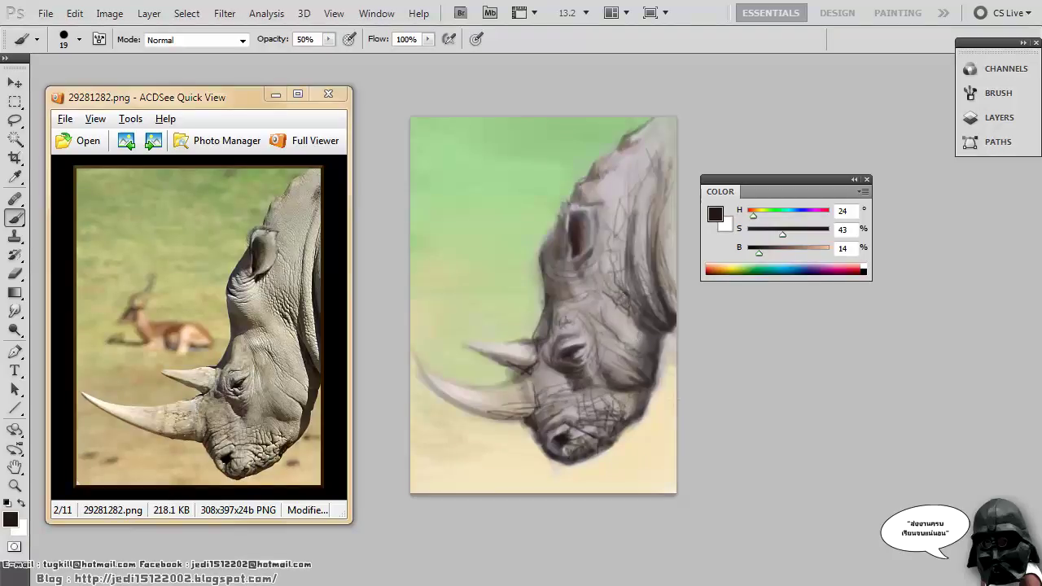
Refine the neck folds, set the brush to 31 px, and blend the neck and cheek creases with sampled light and dark tones.
{"action": "left_click_drag", "start_coordinate": [653, 211], "coordinate": [679, 251]}
{"action": "left_click", "coordinate": [641, 219], "text": "alt"}
{"action": "right_click", "coordinate": [639, 218]}
{"action": "key", "text": "Return"}
{"action": "left_click_drag", "start_coordinate": [614, 275], "coordinate": [623, 288]}
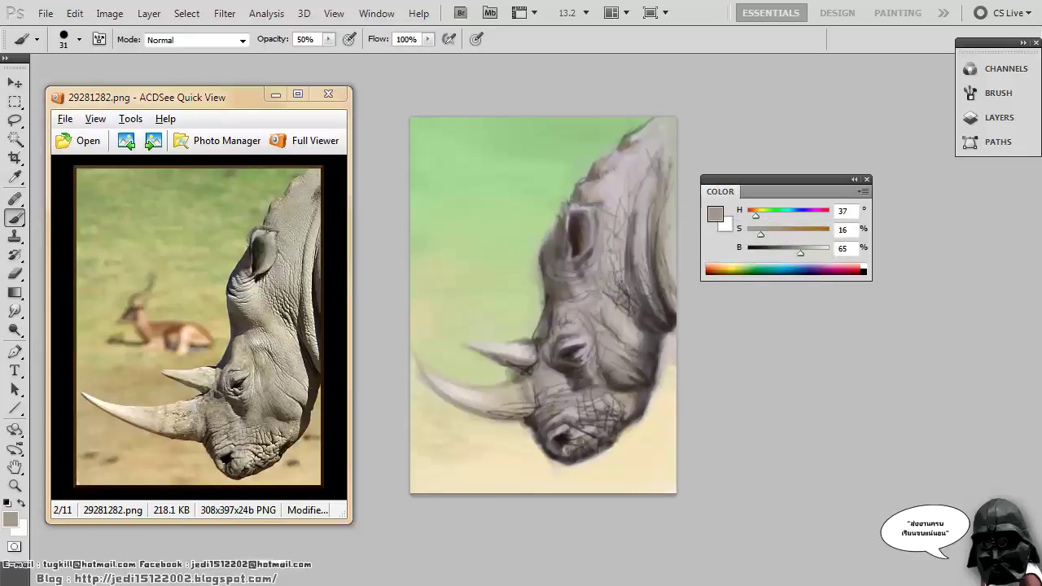
{"action": "left_click", "coordinate": [663, 317], "text": "alt"}
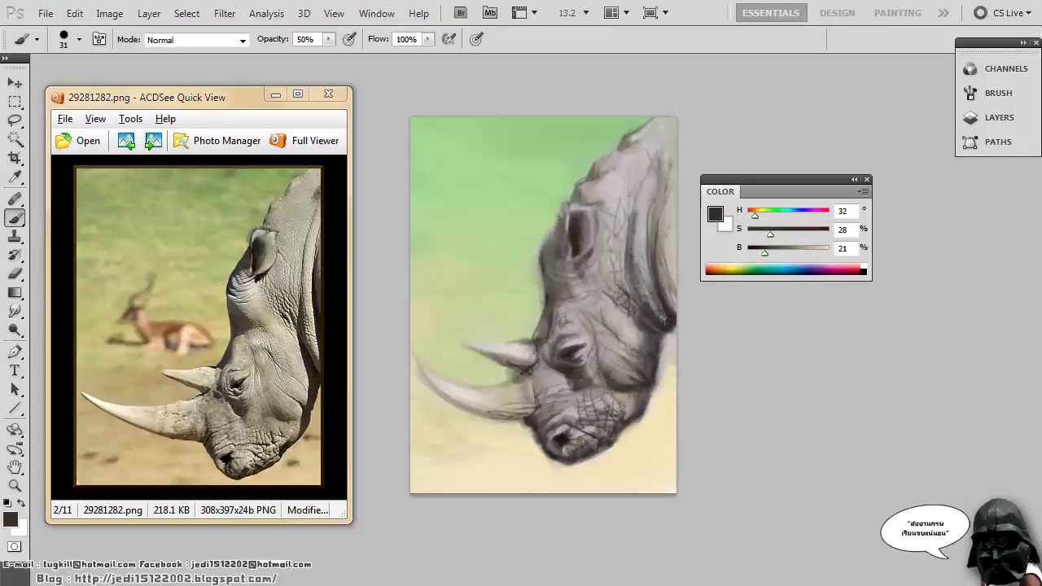
{"action": "left_click", "coordinate": [610, 310], "text": "alt"}
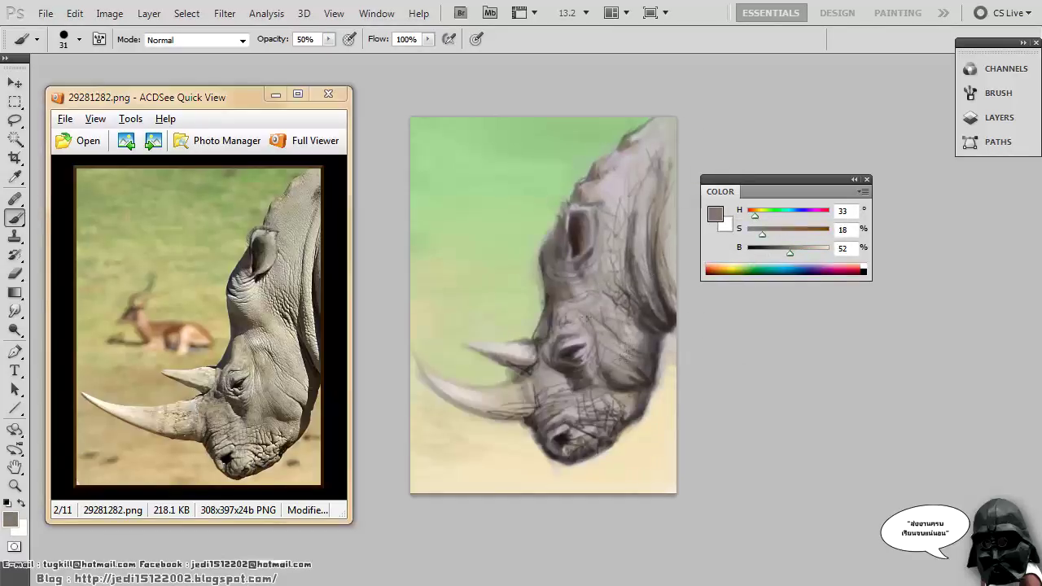
Blend the upper neck, its outer edge and the neck folds with sampled brownish-grey tones.
{"action": "mouse_move", "coordinate": [622, 188]}
{"action": "left_mouse_down"}
{"action": "mouse_move", "coordinate": [629, 163]}
{"action": "mouse_move", "coordinate": [672, 119]}
{"action": "left_mouse_up"}
{"action": "left_click", "coordinate": [640, 160], "text": "alt"}
{"action": "left_click", "coordinate": [654, 148], "text": "alt"}
{"action": "left_click", "coordinate": [661, 188], "text": "alt"}
{"action": "left_click", "coordinate": [647, 231], "text": "alt"}
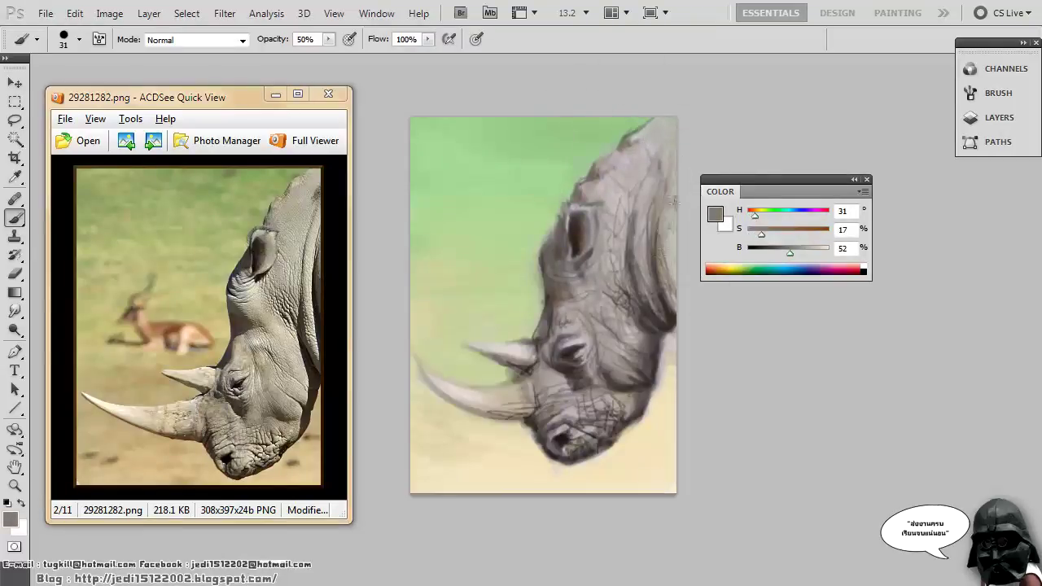
{"action": "left_click_drag", "start_coordinate": [672, 205], "coordinate": [675, 285]}
{"action": "left_click", "coordinate": [669, 259], "text": "alt"}
Soften the creases on the cheek behind the eye with sampled light grey tones.
{"action": "left_click", "coordinate": [617, 353], "text": "alt"}
{"action": "left_click", "coordinate": [615, 348], "text": "alt"}
{"action": "left_click_drag", "start_coordinate": [616, 360], "coordinate": [630, 334]}
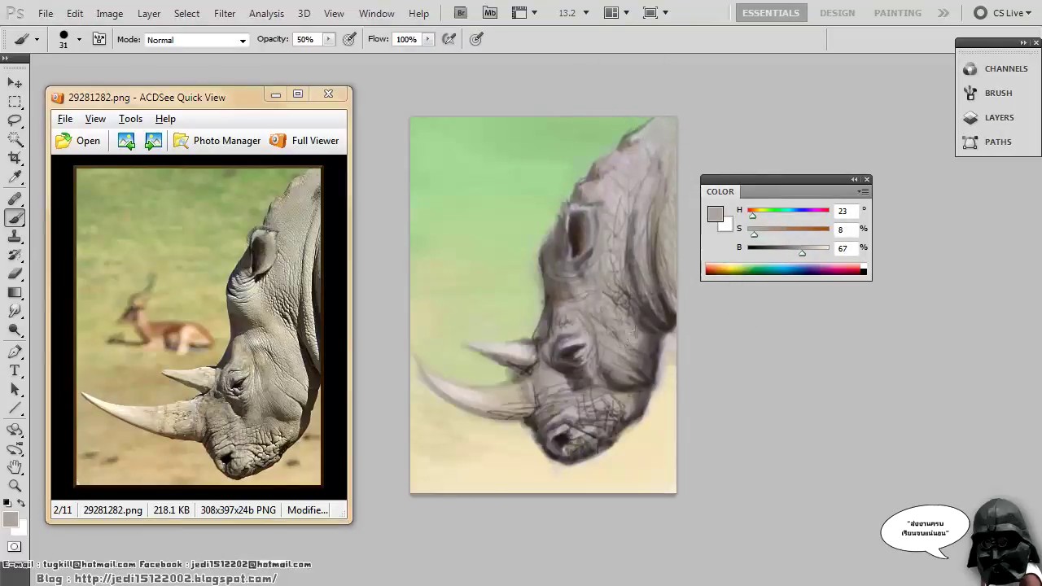
{"action": "left_click", "coordinate": [635, 332], "text": "alt"}
{"action": "left_click", "coordinate": [582, 325], "text": "alt"}
Shade both horns with brown, H 32, S 42, B 47, using an 85 px brush.
{"action": "left_click", "coordinate": [534, 378], "text": "alt"}
{"action": "mouse_move", "coordinate": [758, 235]}
{"action": "left_mouse_down"}
{"action": "mouse_move", "coordinate": [783, 234]}
{"action": "mouse_move", "coordinate": [786, 253]}
{"action": "left_mouse_up"}
{"action": "right_click", "coordinate": [590, 352]}
{"action": "left_click_drag", "start_coordinate": [653, 386], "coordinate": [674, 386]}
{"action": "left_click", "coordinate": [560, 380]}
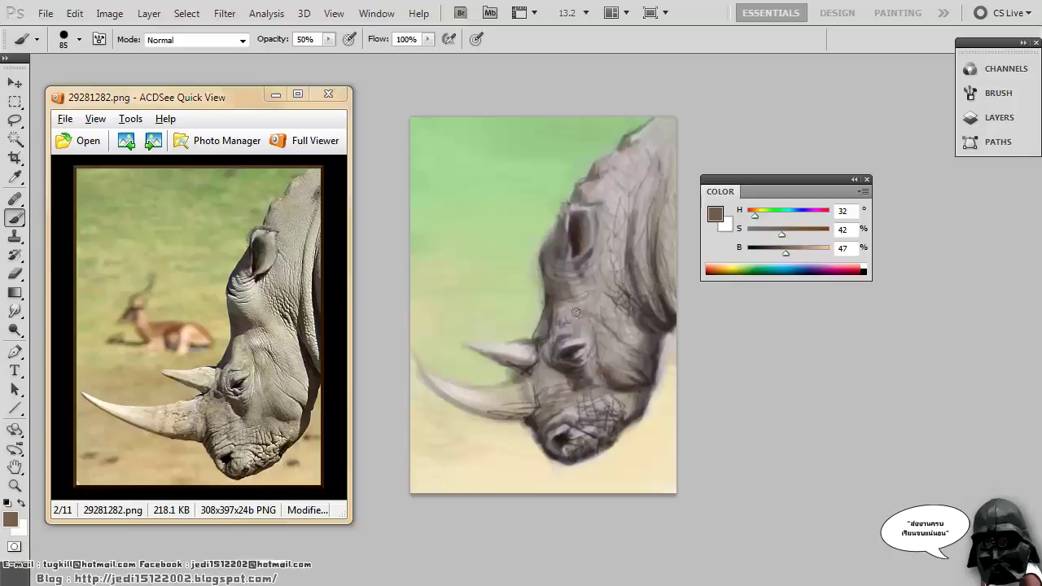
{"action": "left_click_drag", "start_coordinate": [530, 353], "coordinate": [521, 351]}
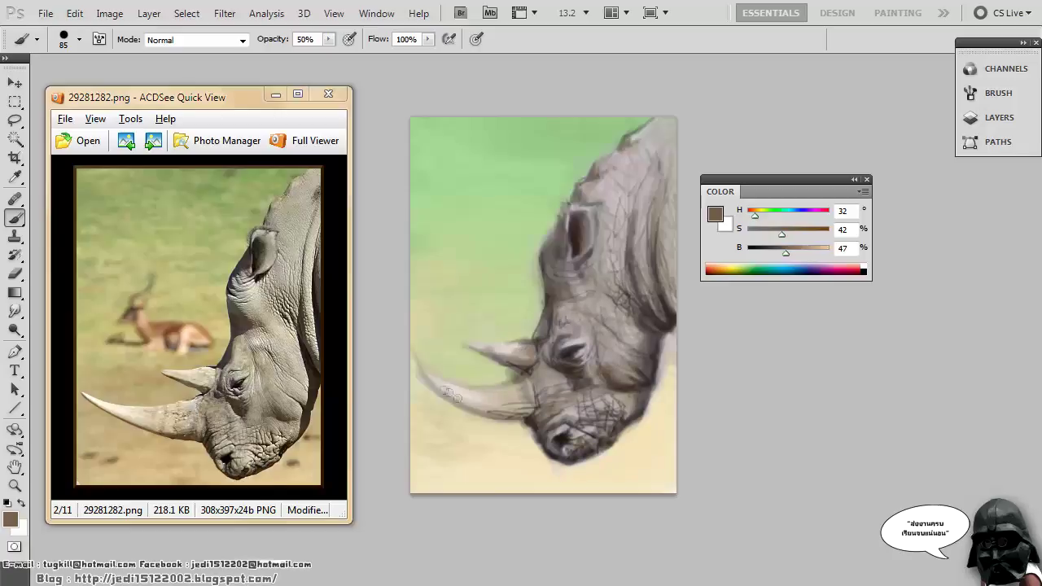
{"action": "left_click_drag", "start_coordinate": [453, 392], "coordinate": [417, 365]}
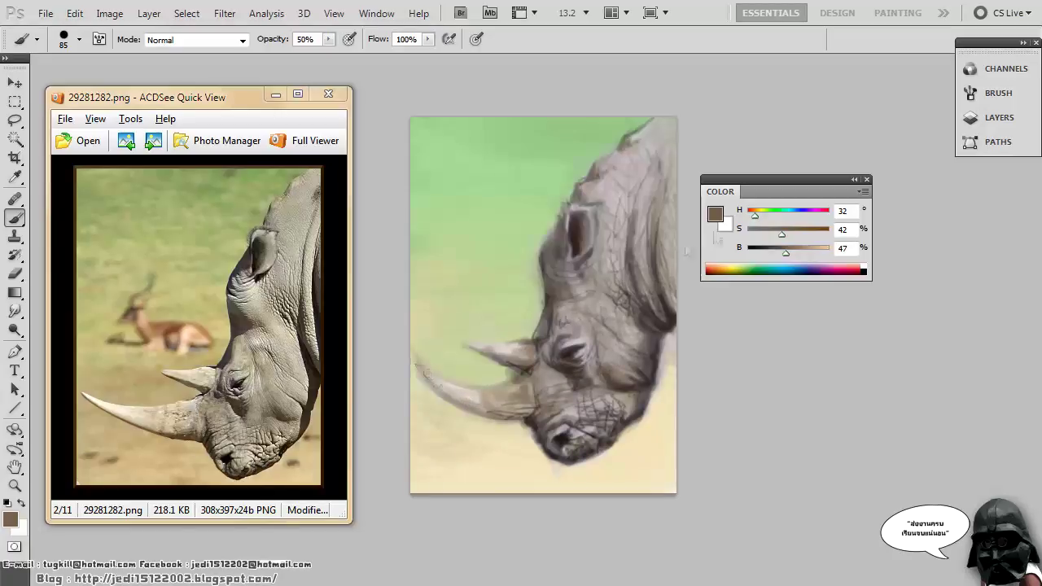
Warm the horn tips, neck folds and back of the neck with tan, H 32, S 42, B 72.
{"action": "left_click_drag", "start_coordinate": [785, 253], "coordinate": [806, 253]}
{"action": "left_click_drag", "start_coordinate": [415, 356], "coordinate": [486, 392]}
{"action": "left_click_drag", "start_coordinate": [491, 336], "coordinate": [465, 344]}
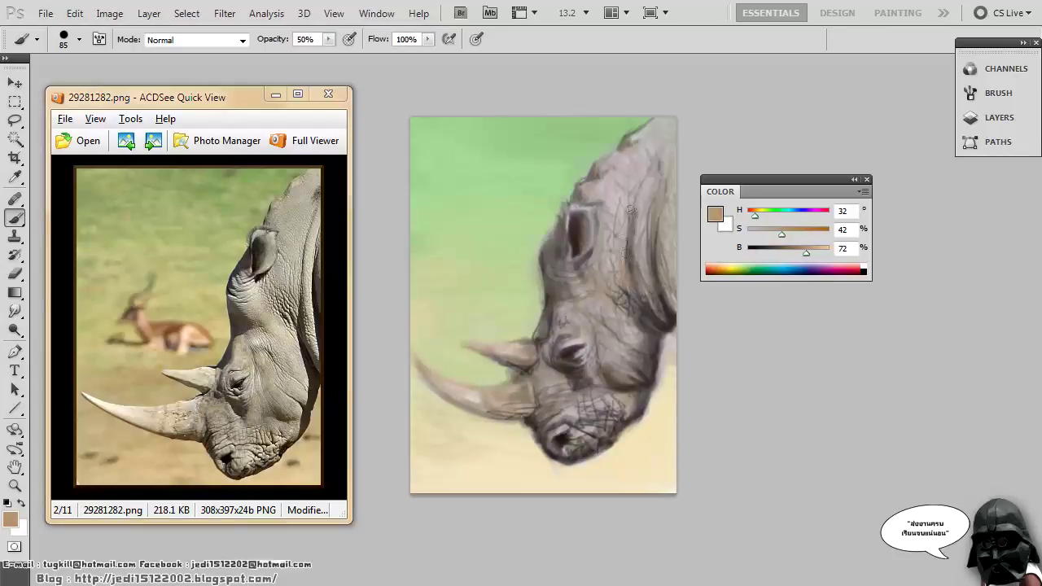
{"action": "left_click_drag", "start_coordinate": [651, 290], "coordinate": [665, 323]}
{"action": "left_click_drag", "start_coordinate": [620, 150], "coordinate": [638, 131]}
Shade the cheek and neck folds with dark brown, H 17, S 40, B 20, using a 154 px brush.
{"action": "left_click", "coordinate": [543, 264], "text": "alt"}
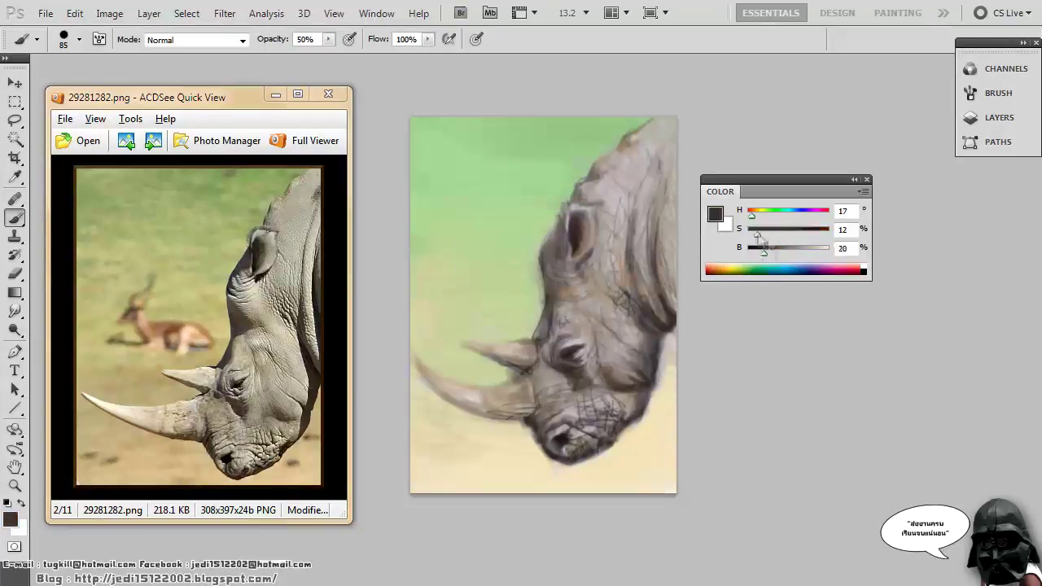
{"action": "left_click", "coordinate": [579, 236], "text": "alt"}
{"action": "right_click", "coordinate": [600, 249]}
{"action": "left_click_drag", "start_coordinate": [702, 284], "coordinate": [714, 284]}
{"action": "left_click_drag", "start_coordinate": [620, 302], "coordinate": [620, 334]}
{"action": "left_click_drag", "start_coordinate": [631, 264], "coordinate": [638, 297]}
{"action": "left_click_drag", "start_coordinate": [653, 252], "coordinate": [658, 293]}
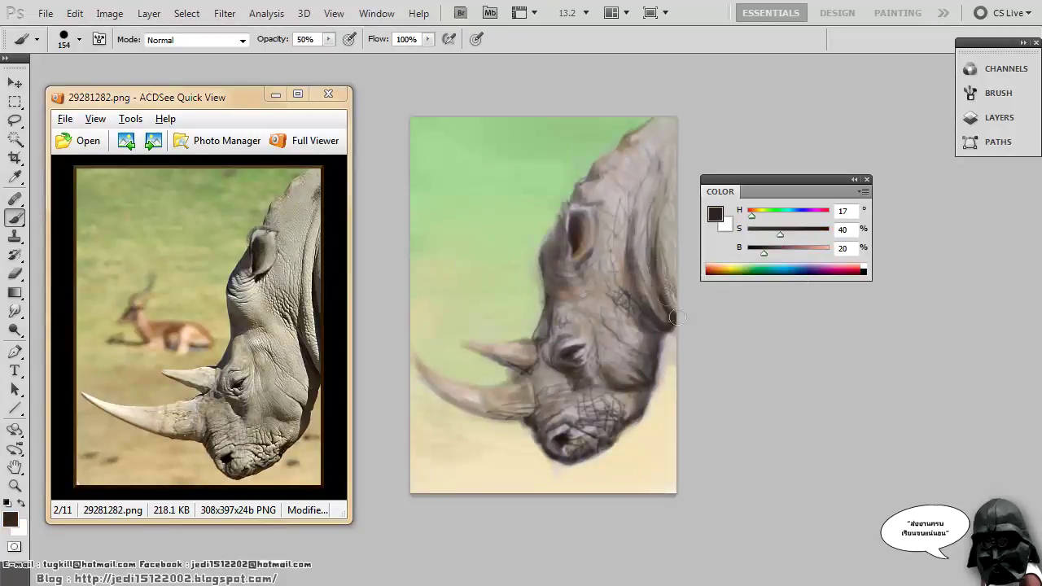
Darken the lower cheek, jaw and muzzle with broad strokes of the same dark brown.
{"action": "left_click_drag", "start_coordinate": [624, 371], "coordinate": [601, 378]}
{"action": "left_click_drag", "start_coordinate": [649, 337], "coordinate": [648, 361]}
{"action": "mouse_move", "coordinate": [537, 407]}
{"action": "left_mouse_down"}
{"action": "mouse_move", "coordinate": [534, 430]}
{"action": "mouse_move", "coordinate": [588, 448]}
{"action": "mouse_move", "coordinate": [629, 417]}
{"action": "left_mouse_up"}
{"action": "mouse_move", "coordinate": [514, 410]}
{"action": "left_mouse_down"}
{"action": "mouse_move", "coordinate": [534, 403]}
{"action": "mouse_move", "coordinate": [525, 366]}
{"action": "mouse_move", "coordinate": [562, 365]}
{"action": "mouse_move", "coordinate": [579, 395]}
{"action": "left_mouse_up"}
{"action": "left_click_drag", "start_coordinate": [655, 332], "coordinate": [653, 366]}
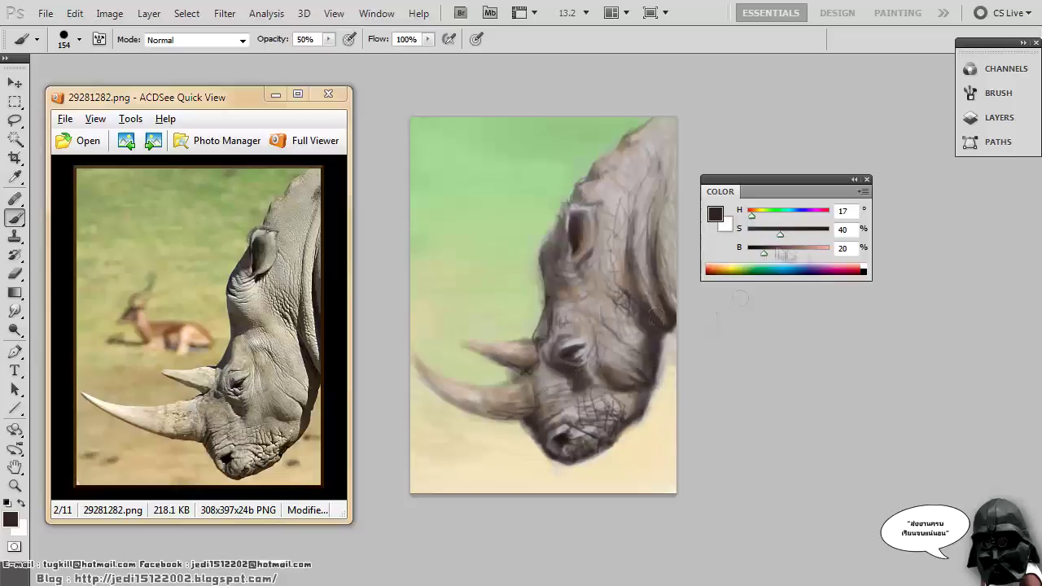
Deepen the shadows along the jaw, horn bases and forehead edge with near-black, S 32, B 12.
{"action": "left_click_drag", "start_coordinate": [763, 253], "coordinate": [757, 254]}
{"action": "left_click_drag", "start_coordinate": [780, 235], "coordinate": [773, 234]}
{"action": "mouse_move", "coordinate": [674, 307]}
{"action": "left_mouse_down"}
{"action": "mouse_move", "coordinate": [655, 328]}
{"action": "mouse_move", "coordinate": [638, 393]}
{"action": "mouse_move", "coordinate": [635, 366]}
{"action": "mouse_move", "coordinate": [611, 433]}
{"action": "left_mouse_up"}
{"action": "left_click_drag", "start_coordinate": [537, 421], "coordinate": [533, 362]}
{"action": "left_click_drag", "start_coordinate": [553, 263], "coordinate": [543, 295]}
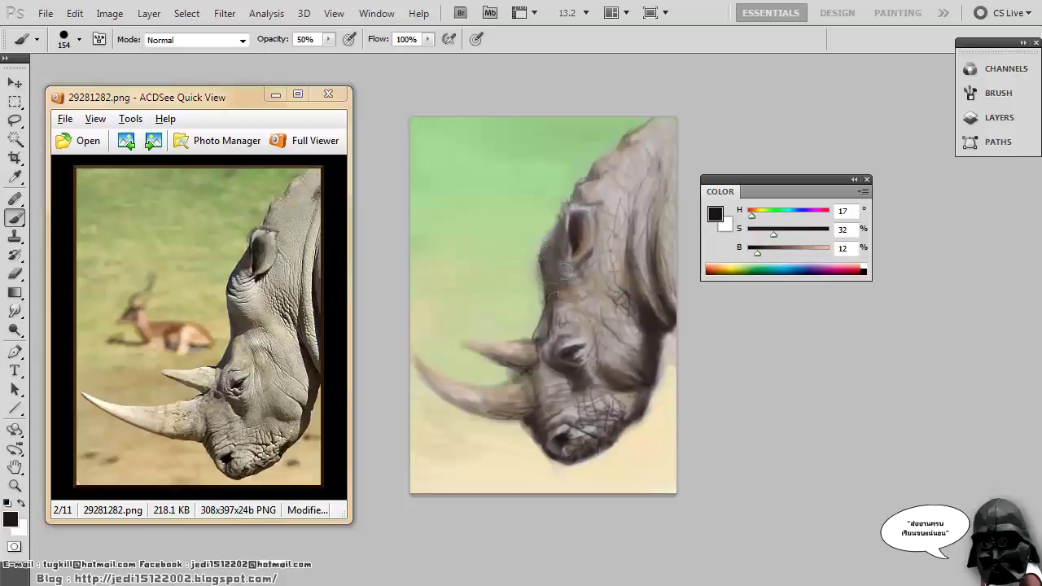
Strengthen the darkest face shadows with brightness 7 and a 131 px brush.
{"action": "left_click_drag", "start_coordinate": [757, 252], "coordinate": [753, 253]}
{"action": "right_click", "coordinate": [655, 324]}
{"action": "left_click_drag", "start_coordinate": [776, 362], "coordinate": [769, 362]}
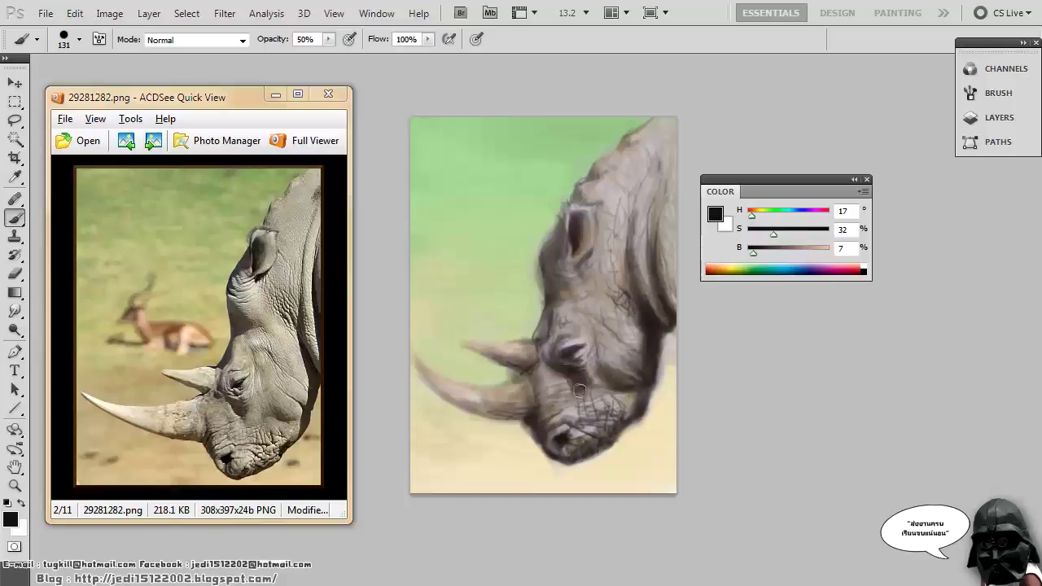
Clean up the jaw outline with sampled sand, H 44, S 25, B 96, using a 38 px brush.
{"action": "right_click", "coordinate": [656, 388]}
{"action": "left_click_drag", "start_coordinate": [769, 412], "coordinate": [732, 412]}
{"action": "left_click", "coordinate": [658, 419], "text": "alt"}
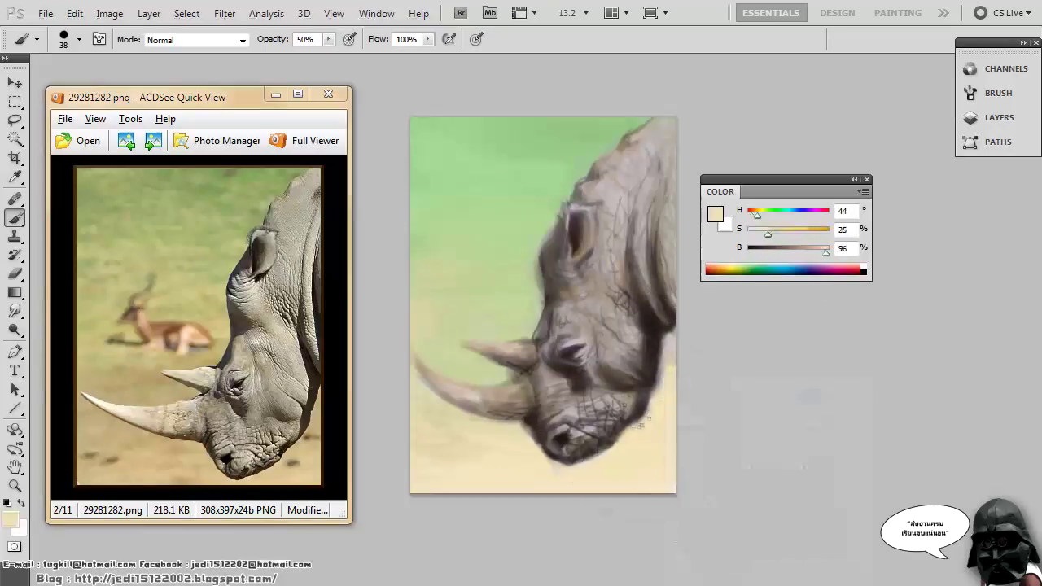
{"action": "mouse_move", "coordinate": [635, 427]}
{"action": "left_mouse_down"}
{"action": "mouse_move", "coordinate": [658, 392]}
{"action": "mouse_move", "coordinate": [667, 335]}
{"action": "left_mouse_up"}
{"action": "left_click", "coordinate": [674, 327], "text": "alt"}
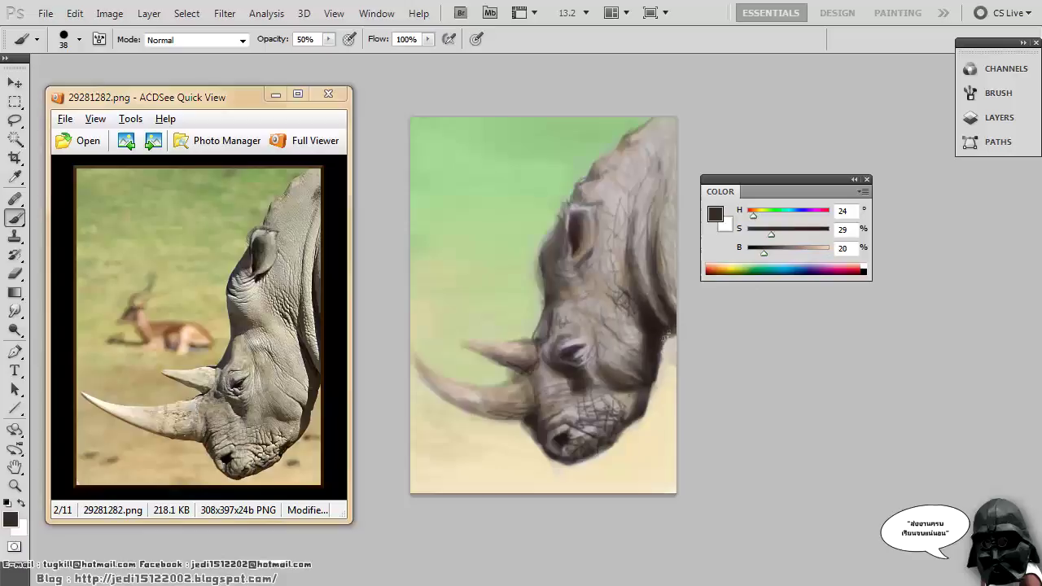
Highlight the upper surfaces of both horns with pale cream, H 47, S 19, B 95.
{"action": "left_click", "coordinate": [522, 428], "text": "alt"}
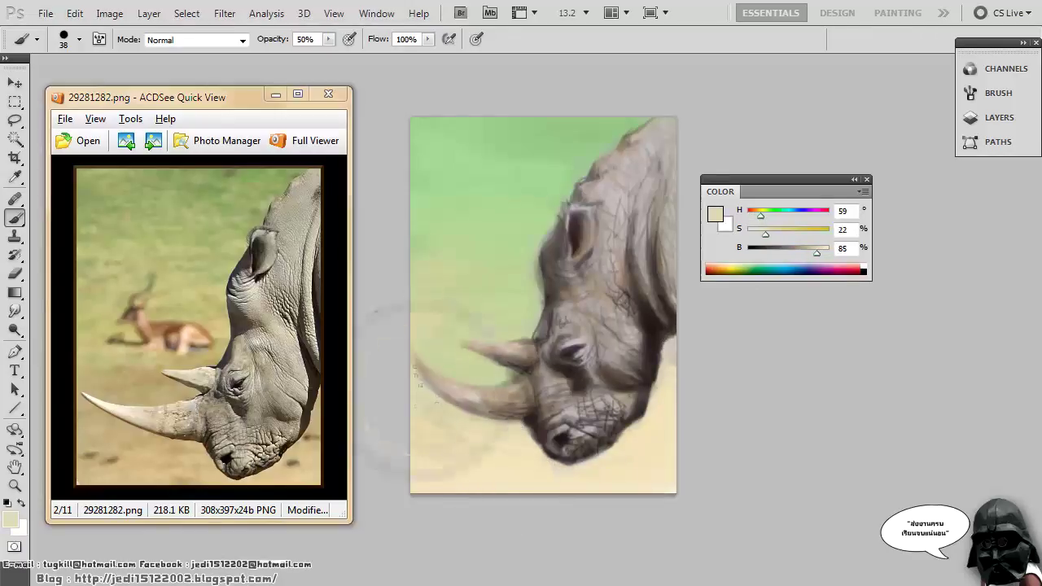
{"action": "left_click", "coordinate": [447, 389], "text": "alt"}
{"action": "left_click_drag", "start_coordinate": [813, 253], "coordinate": [825, 253]}
{"action": "left_click_drag", "start_coordinate": [419, 363], "coordinate": [446, 383]}
{"action": "left_click_drag", "start_coordinate": [754, 217], "coordinate": [758, 218]}
{"action": "left_click_drag", "start_coordinate": [422, 366], "coordinate": [485, 399]}
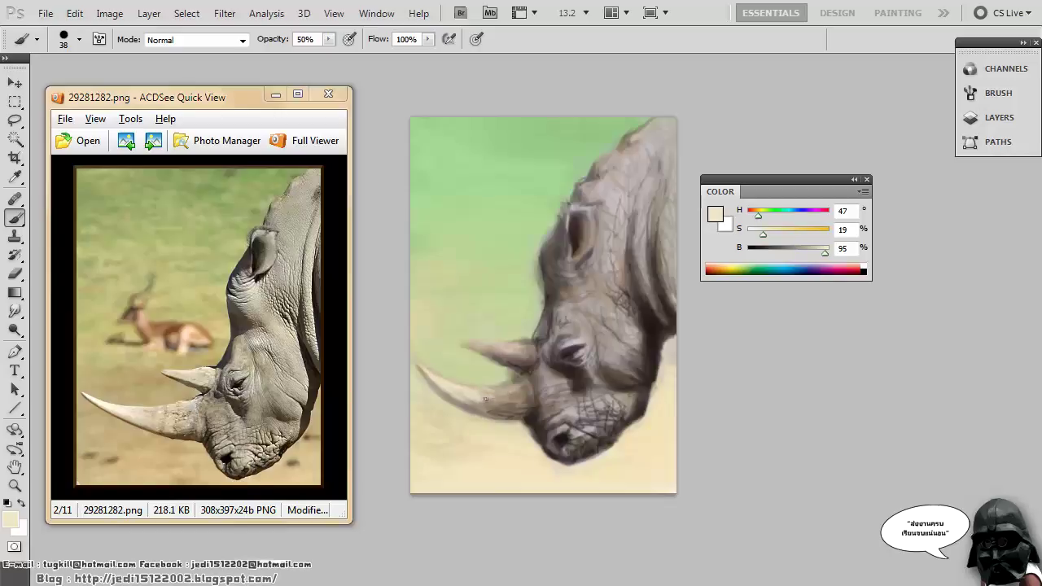
{"action": "left_click_drag", "start_coordinate": [467, 341], "coordinate": [529, 351]}
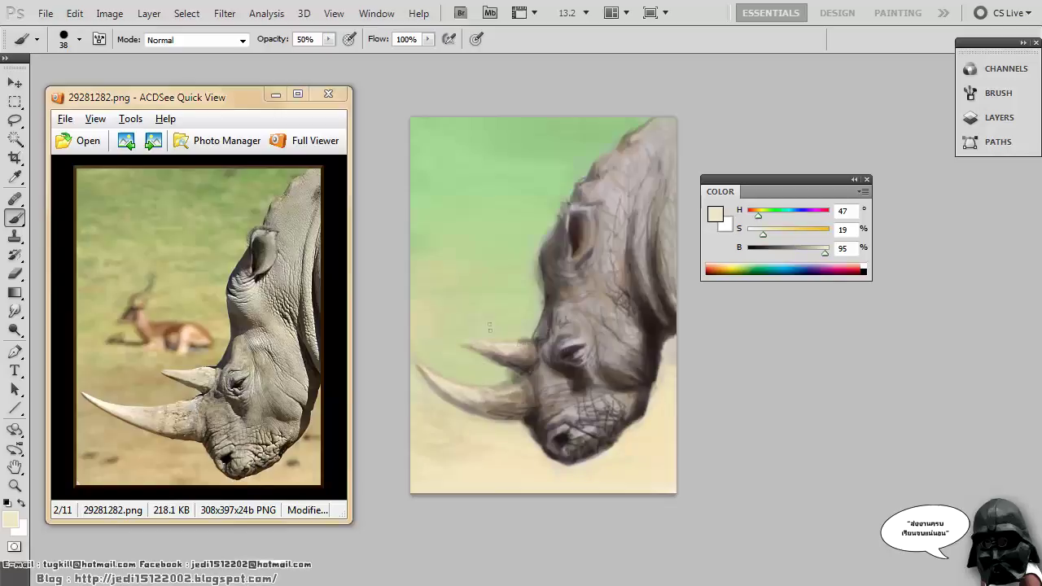
Lighten the brow, cheek and neck with cream at saturation 13, using a 147 px brush.
{"action": "left_click_drag", "start_coordinate": [764, 236], "coordinate": [758, 236]}
{"action": "mouse_move", "coordinate": [575, 324]}
{"action": "left_mouse_down"}
{"action": "mouse_move", "coordinate": [606, 308]}
{"action": "mouse_move", "coordinate": [635, 332]}
{"action": "mouse_move", "coordinate": [633, 304]}
{"action": "mouse_move", "coordinate": [606, 308]}
{"action": "left_mouse_up"}
{"action": "right_click", "coordinate": [603, 290]}
{"action": "right_click", "coordinate": [624, 276]}
{"action": "left_click_drag", "start_coordinate": [705, 307], "coordinate": [738, 306]}
{"action": "left_click_drag", "start_coordinate": [611, 273], "coordinate": [633, 210]}
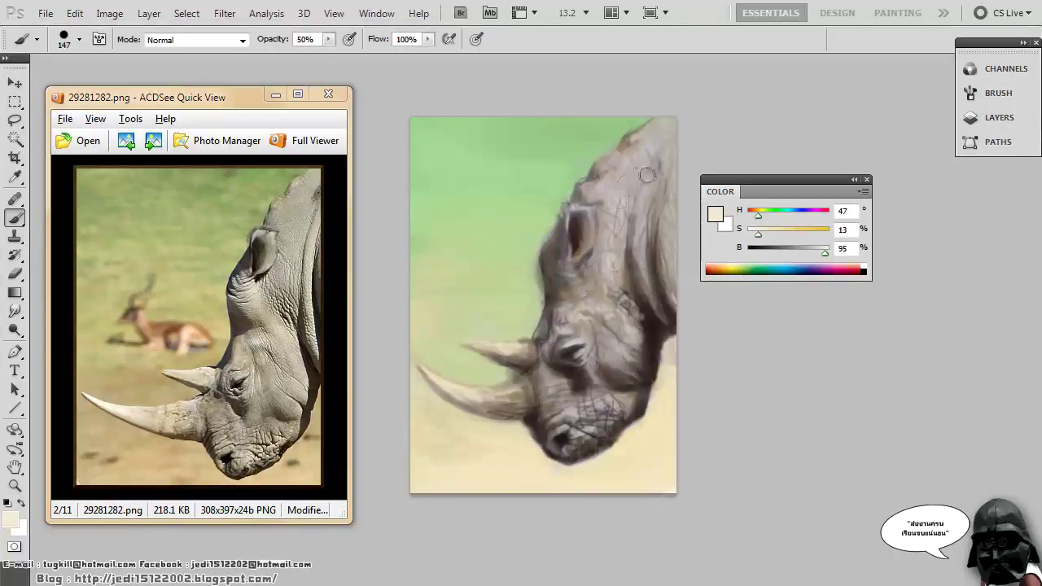
{"action": "mouse_move", "coordinate": [647, 175]}
{"action": "left_mouse_down"}
{"action": "mouse_move", "coordinate": [674, 243]}
{"action": "mouse_move", "coordinate": [670, 208]}
{"action": "left_mouse_up"}
{"action": "mouse_move", "coordinate": [640, 342]}
{"action": "left_mouse_down"}
{"action": "mouse_move", "coordinate": [578, 378]}
{"action": "mouse_move", "coordinate": [592, 381]}
{"action": "left_mouse_up"}
Lighten the muzzle below the eye with cream, using an 83 px brush.
{"action": "right_click", "coordinate": [561, 385]}
{"action": "left_click_drag", "start_coordinate": [679, 416], "coordinate": [663, 416]}
{"action": "mouse_move", "coordinate": [560, 392]}
{"action": "left_mouse_down"}
{"action": "mouse_move", "coordinate": [578, 396]}
{"action": "mouse_move", "coordinate": [589, 428]}
{"action": "mouse_move", "coordinate": [617, 407]}
{"action": "left_mouse_up"}
Paint fine cream highlights on the skin above the eye and the folds below the ear with a 34 px brush.
{"action": "right_click", "coordinate": [594, 289]}
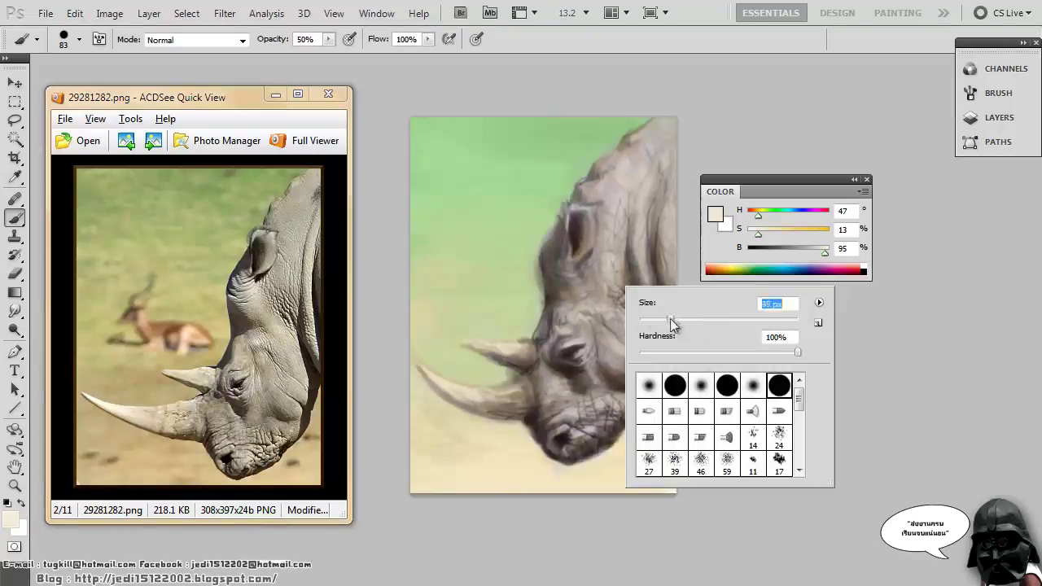
{"action": "left_click_drag", "start_coordinate": [673, 325], "coordinate": [660, 325]}
{"action": "left_click_drag", "start_coordinate": [568, 345], "coordinate": [583, 332]}
{"action": "left_click_drag", "start_coordinate": [589, 289], "coordinate": [572, 287]}
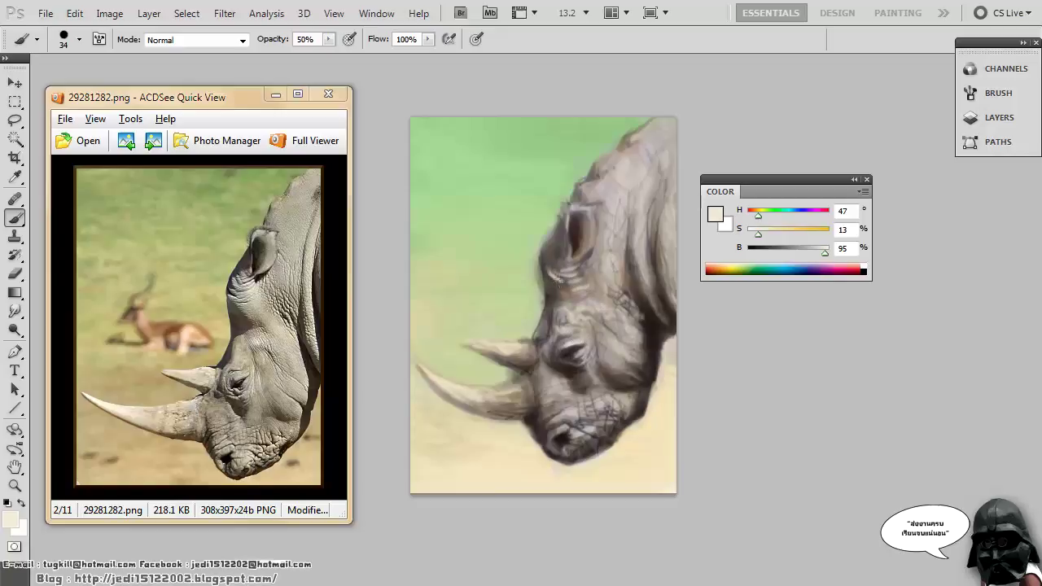
Add fine cream highlights between the wrinkles of the forehead, cheek and muzzle.
{"action": "mouse_move", "coordinate": [577, 307]}
{"action": "left_mouse_down"}
{"action": "mouse_move", "coordinate": [598, 282]}
{"action": "mouse_move", "coordinate": [627, 279]}
{"action": "left_mouse_up"}
{"action": "left_click_drag", "start_coordinate": [606, 253], "coordinate": [612, 248]}
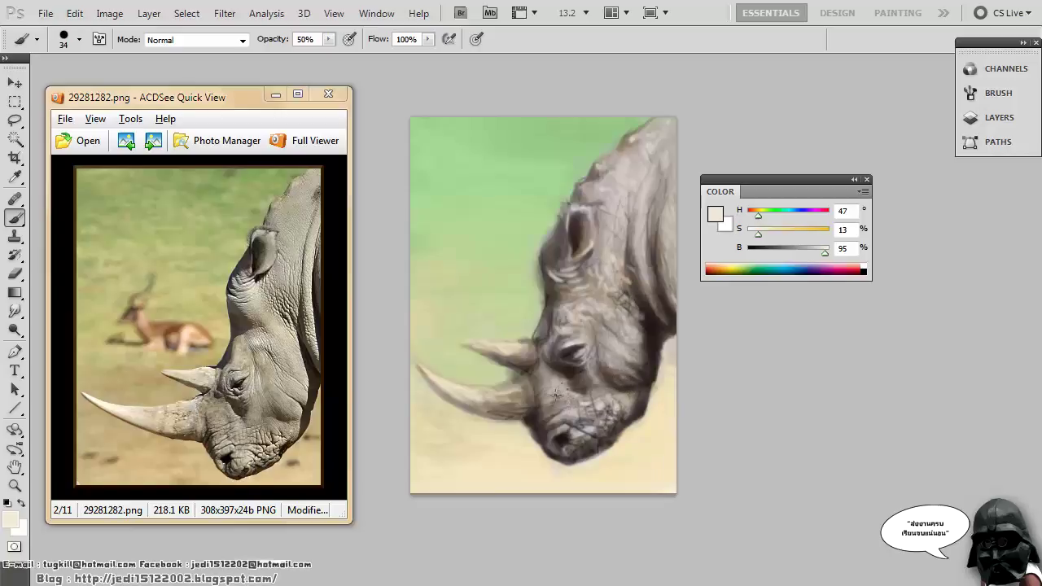
{"action": "mouse_move", "coordinate": [572, 440]}
{"action": "left_mouse_down"}
{"action": "mouse_move", "coordinate": [568, 448]}
{"action": "mouse_move", "coordinate": [621, 385]}
{"action": "left_mouse_up"}
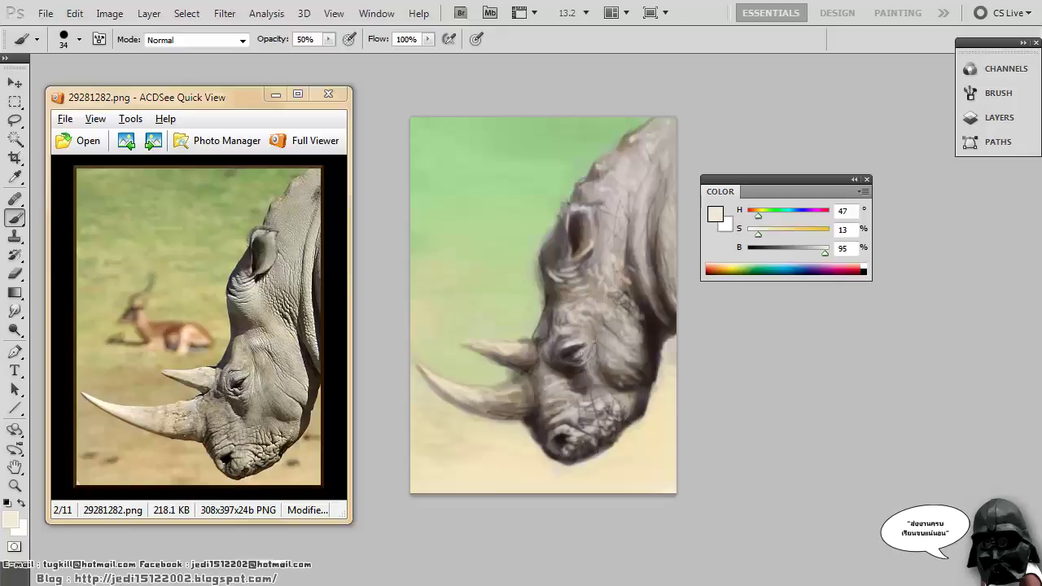
Redraw the dark wrinkles on the cheek and muzzle with near-black, H 18, S 32, B 12.
{"action": "left_click", "coordinate": [628, 299], "text": "alt"}
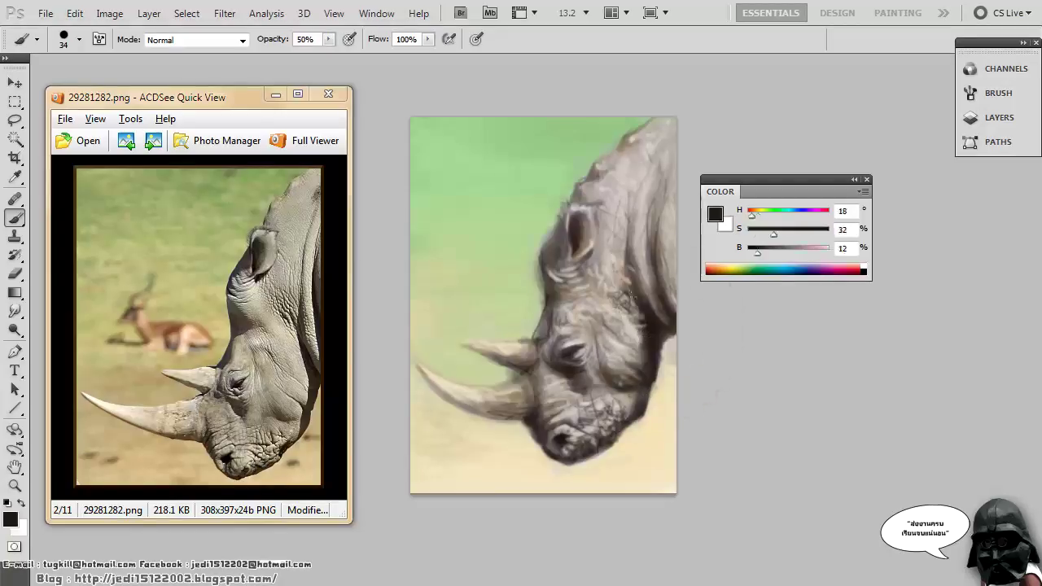
{"action": "mouse_move", "coordinate": [643, 372]}
{"action": "left_mouse_down"}
{"action": "mouse_move", "coordinate": [621, 411]}
{"action": "mouse_move", "coordinate": [565, 420]}
{"action": "mouse_move", "coordinate": [587, 405]}
{"action": "mouse_move", "coordinate": [602, 413]}
{"action": "left_mouse_up"}
{"action": "mouse_move", "coordinate": [594, 425]}
{"action": "left_mouse_down"}
{"action": "mouse_move", "coordinate": [601, 430]}
{"action": "mouse_move", "coordinate": [577, 434]}
{"action": "left_mouse_up"}
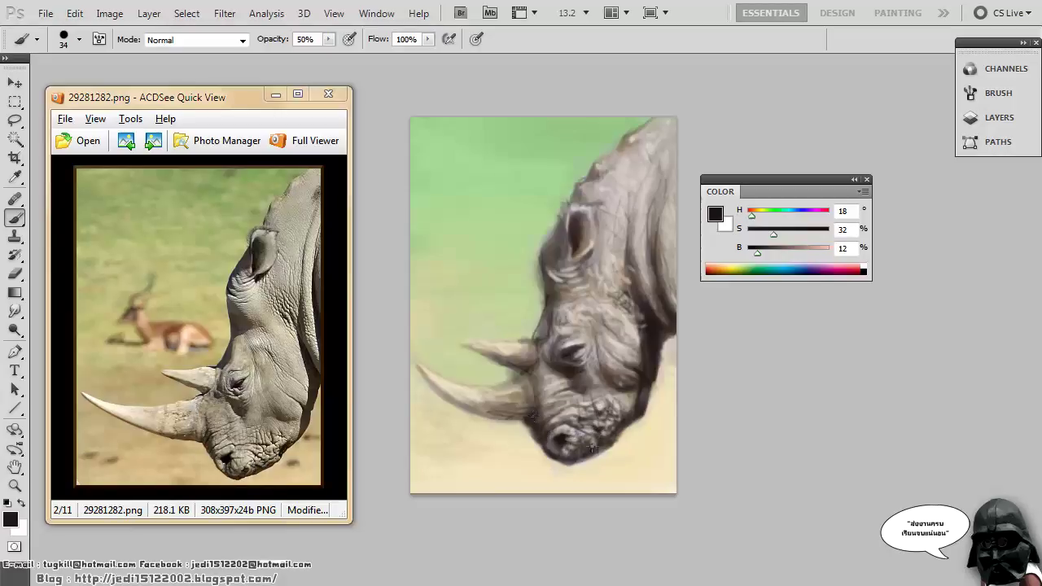
Touch up the eye highlight with sampled pale grey, H 330, S 4, B 79, using a 21 px brush.
{"action": "left_click", "coordinate": [568, 354], "text": "alt"}
{"action": "right_click", "coordinate": [568, 354]}
{"action": "left_click", "coordinate": [568, 354]}
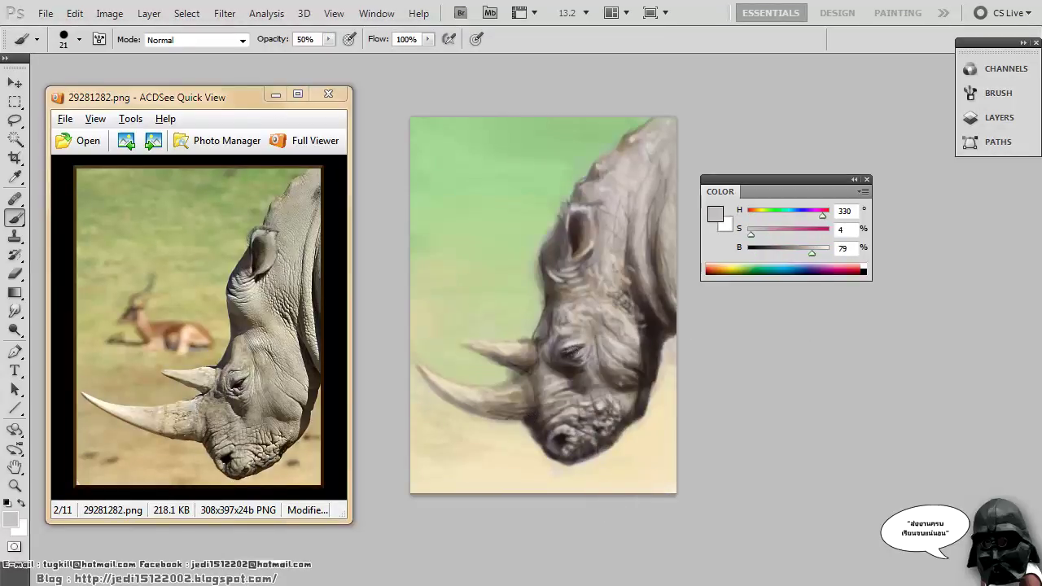
Define the eye and the muzzle and cheek wrinkles with near-black, H 18, S 29, B 7.
{"action": "left_click", "coordinate": [654, 371], "text": "alt"}
{"action": "left_click_drag", "start_coordinate": [768, 253], "coordinate": [754, 253]}
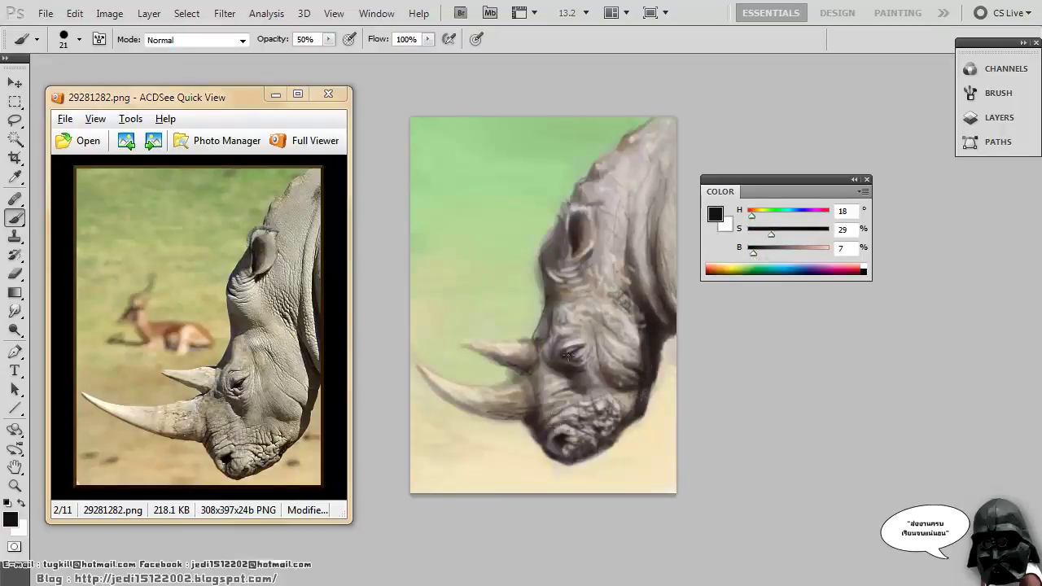
{"action": "left_click_drag", "start_coordinate": [569, 356], "coordinate": [586, 346]}
{"action": "mouse_move", "coordinate": [536, 399]}
{"action": "left_mouse_down"}
{"action": "mouse_move", "coordinate": [566, 417]}
{"action": "mouse_move", "coordinate": [549, 425]}
{"action": "mouse_move", "coordinate": [558, 453]}
{"action": "mouse_move", "coordinate": [562, 437]}
{"action": "mouse_move", "coordinate": [593, 438]}
{"action": "mouse_move", "coordinate": [577, 453]}
{"action": "mouse_move", "coordinate": [607, 400]}
{"action": "mouse_move", "coordinate": [609, 410]}
{"action": "mouse_move", "coordinate": [617, 356]}
{"action": "mouse_move", "coordinate": [642, 368]}
{"action": "left_mouse_up"}
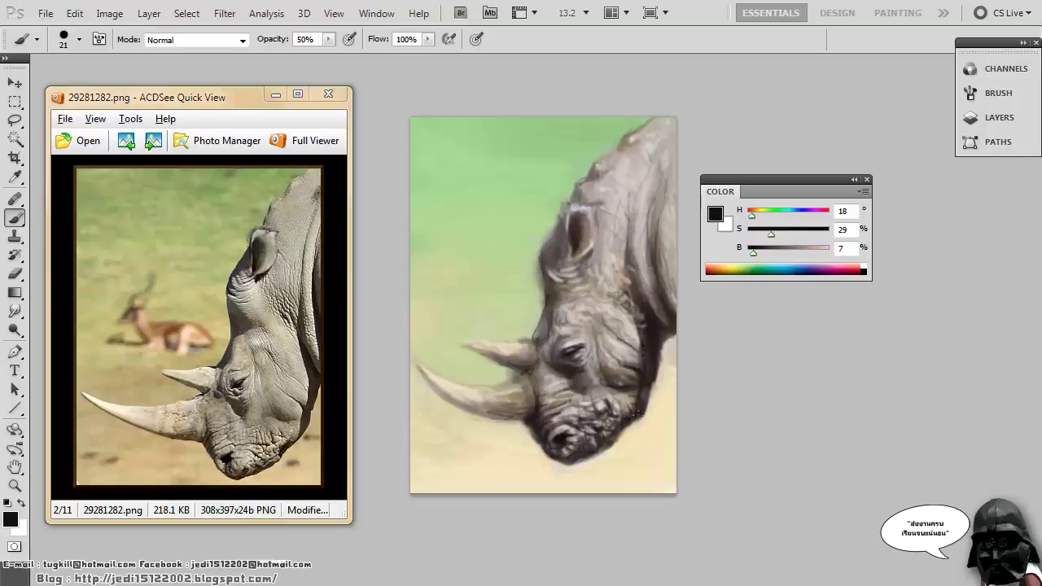
Draw dark creases on the neck and deepen the inner ear and the folds below it.
{"action": "mouse_move", "coordinate": [641, 317]}
{"action": "left_mouse_down"}
{"action": "mouse_move", "coordinate": [602, 275]}
{"action": "mouse_move", "coordinate": [627, 308]}
{"action": "mouse_move", "coordinate": [606, 238]}
{"action": "mouse_move", "coordinate": [633, 272]}
{"action": "mouse_move", "coordinate": [632, 207]}
{"action": "left_mouse_up"}
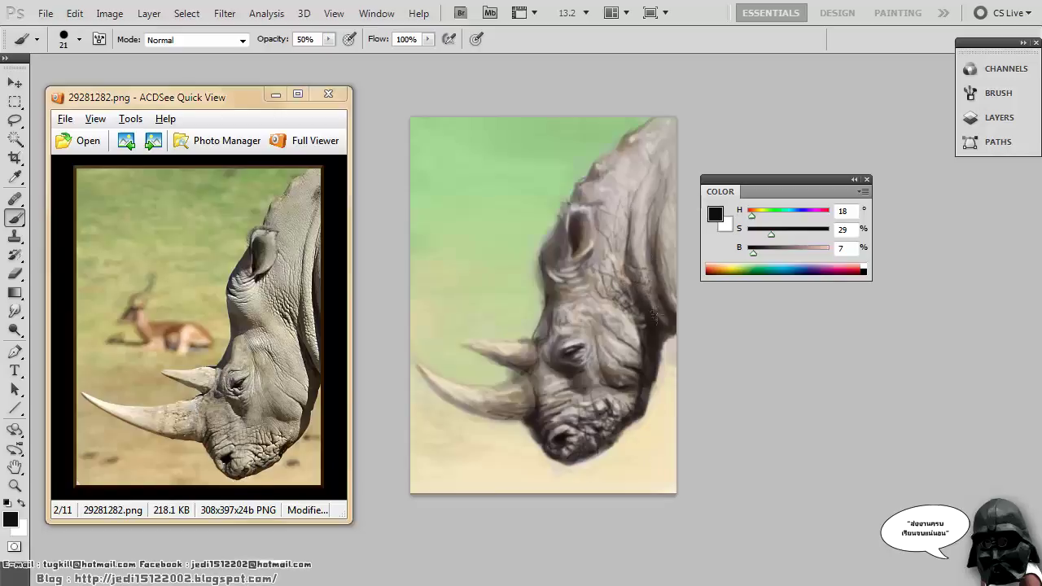
{"action": "mouse_move", "coordinate": [655, 316]}
{"action": "left_mouse_down"}
{"action": "mouse_move", "coordinate": [654, 272]}
{"action": "mouse_move", "coordinate": [671, 291]}
{"action": "mouse_move", "coordinate": [674, 277]}
{"action": "left_mouse_up"}
{"action": "left_click_drag", "start_coordinate": [576, 259], "coordinate": [569, 227]}
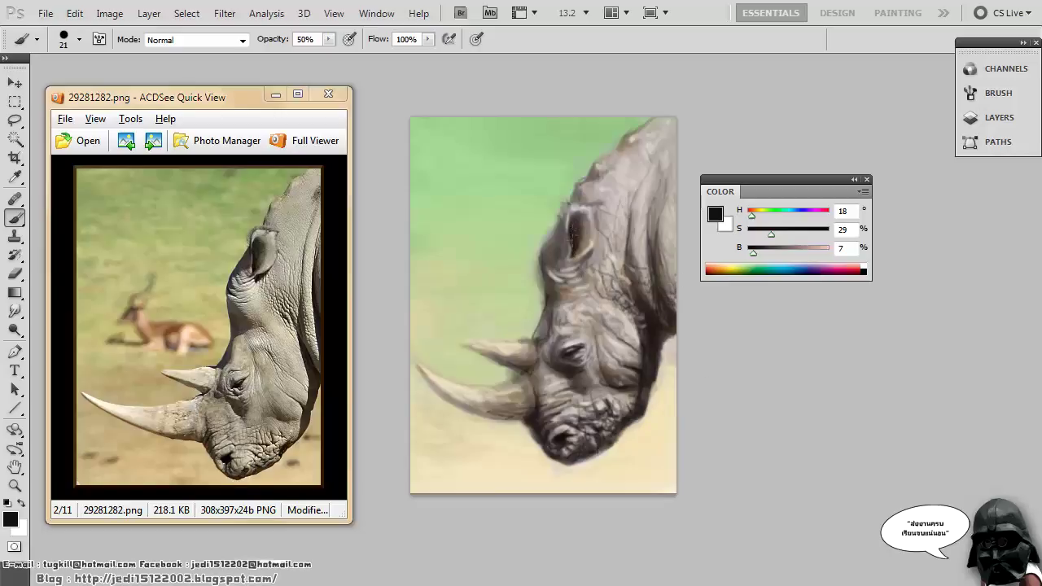
{"action": "mouse_move", "coordinate": [579, 265]}
{"action": "left_mouse_down"}
{"action": "mouse_move", "coordinate": [578, 255]}
{"action": "mouse_move", "coordinate": [573, 280]}
{"action": "mouse_move", "coordinate": [583, 258]}
{"action": "mouse_move", "coordinate": [561, 270]}
{"action": "mouse_move", "coordinate": [546, 249]}
{"action": "mouse_move", "coordinate": [547, 263]}
{"action": "left_mouse_up"}
{"action": "left_click", "coordinate": [548, 269], "text": "alt"}
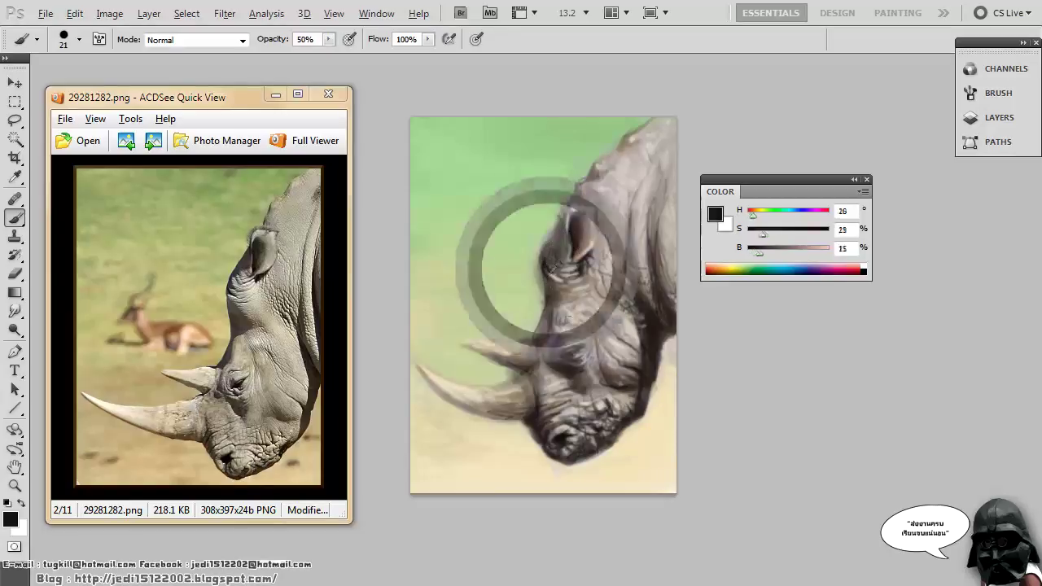
Clean up the forehead, ear and neck outlines with sampled skin and background greens, using a 56 px brush.
{"action": "right_click", "coordinate": [547, 317]}
{"action": "left_click", "coordinate": [605, 351]}
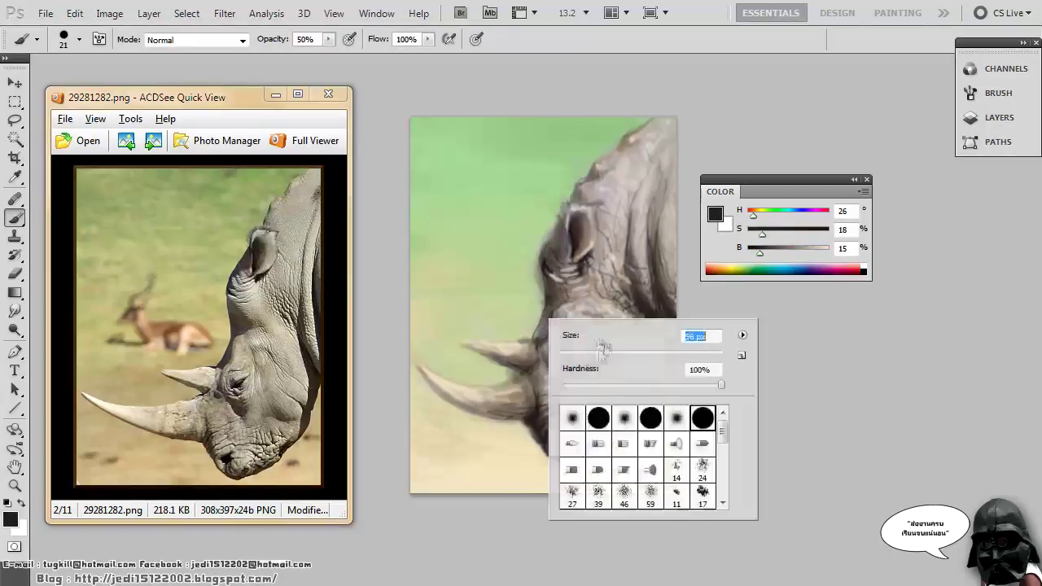
{"action": "left_click", "coordinate": [545, 335], "text": "alt"}
{"action": "left_click", "coordinate": [541, 267], "text": "alt"}
{"action": "left_click", "coordinate": [531, 328], "text": "alt"}
{"action": "left_click_drag", "start_coordinate": [534, 319], "coordinate": [555, 222]}
{"action": "left_click", "coordinate": [546, 243], "text": "alt"}
{"action": "left_click", "coordinate": [549, 239], "text": "alt"}
{"action": "left_click", "coordinate": [573, 175], "text": "alt"}
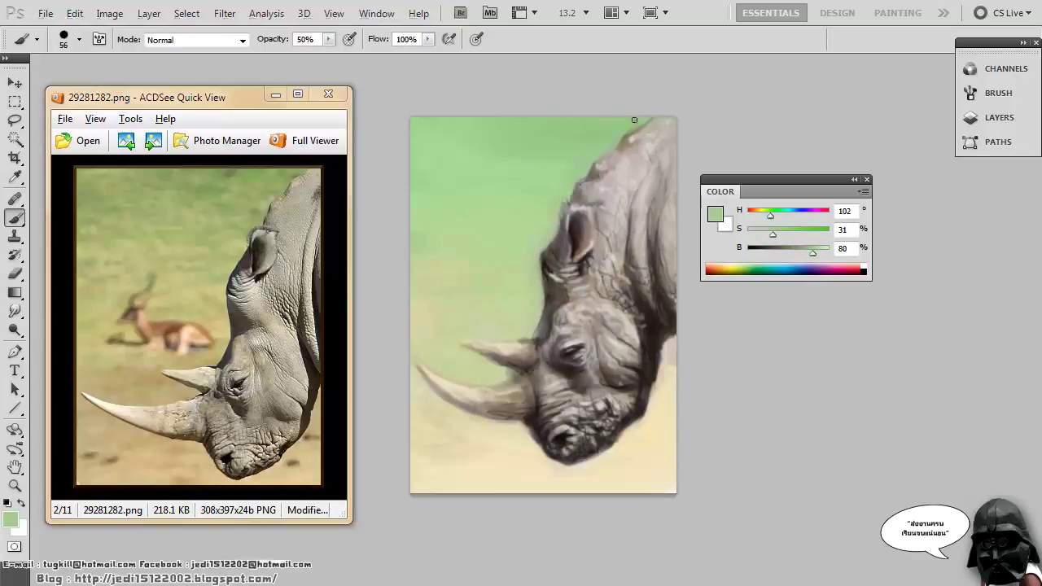
Set the brush to 40 px and refine the outlines of both horns with sampled background tones.
{"action": "left_click", "coordinate": [527, 335], "text": "alt"}
{"action": "right_click", "coordinate": [527, 336]}
{"action": "type", "text": "40"}
{"action": "key", "text": "Return"}
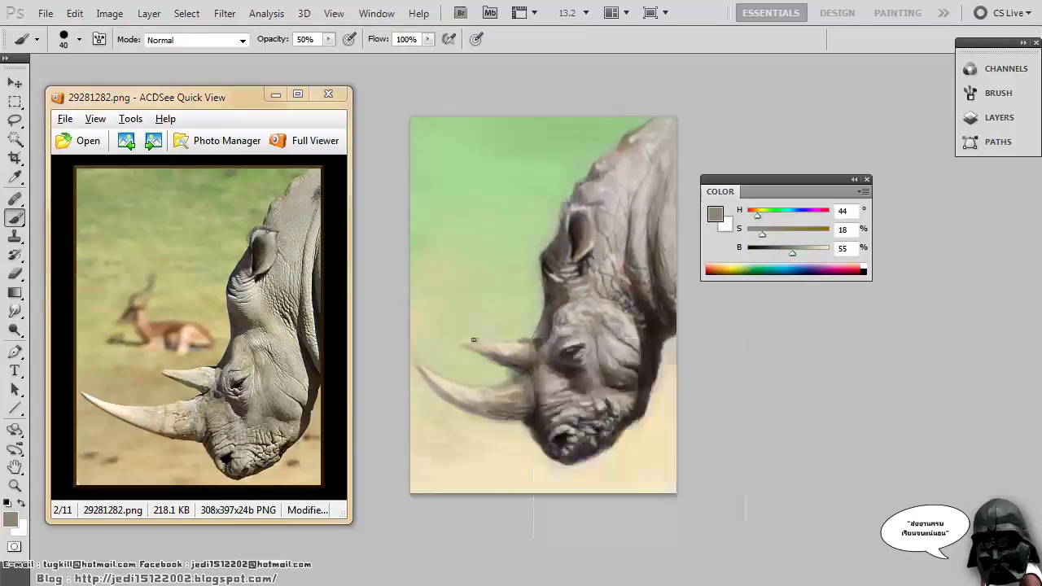
{"action": "left_click", "coordinate": [453, 341], "text": "alt"}
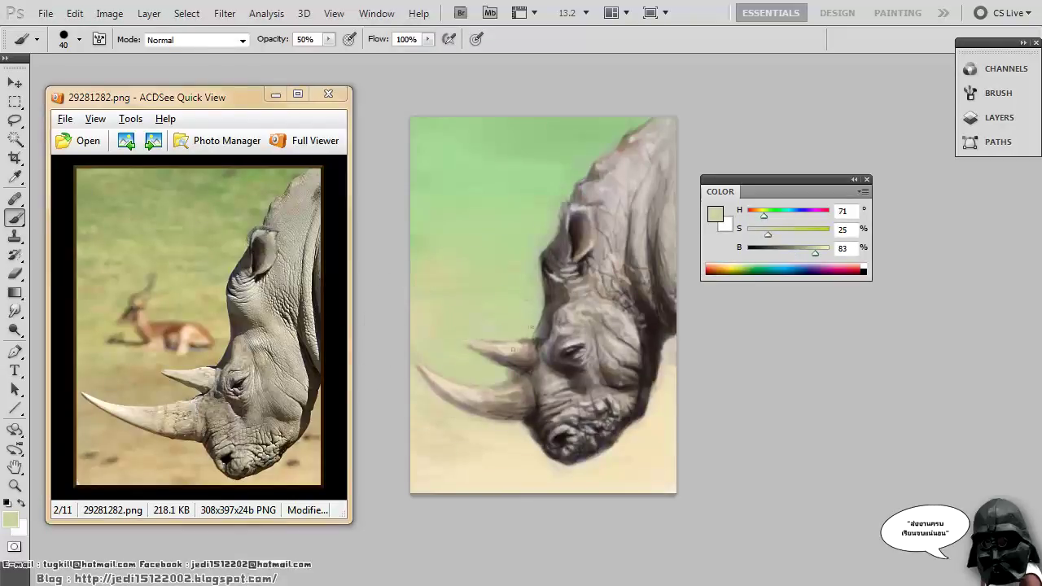
{"action": "left_click", "coordinate": [458, 409], "text": "alt"}
{"action": "left_click_drag", "start_coordinate": [486, 378], "coordinate": [521, 373]}
Brighten the horns, eye and cheek with white, H 44, S 0, B 100, reducing the brush to 31 px for the face.
{"action": "left_click", "coordinate": [458, 380], "text": "alt"}
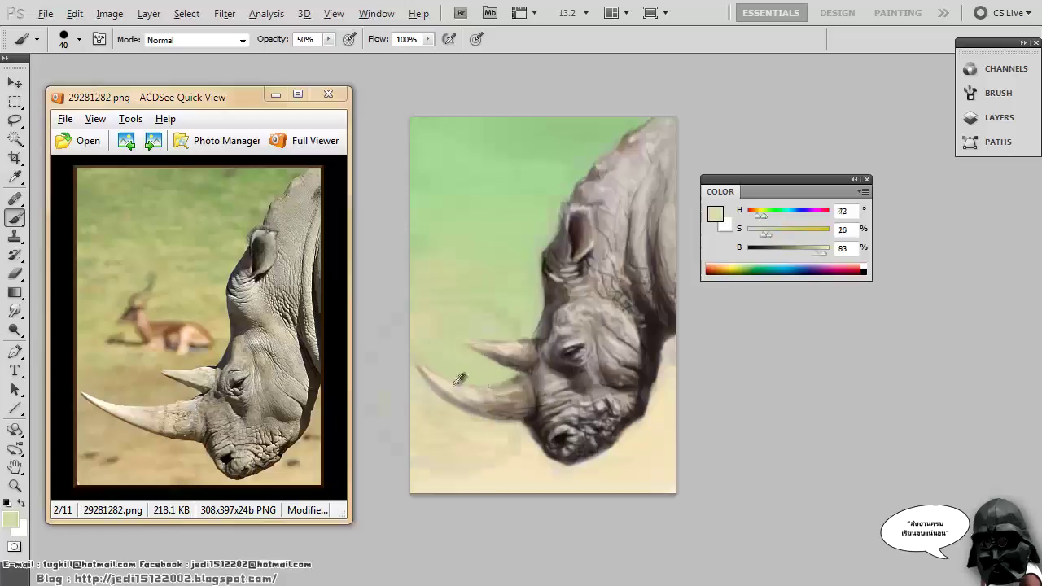
{"action": "left_click", "coordinate": [490, 386], "text": "alt"}
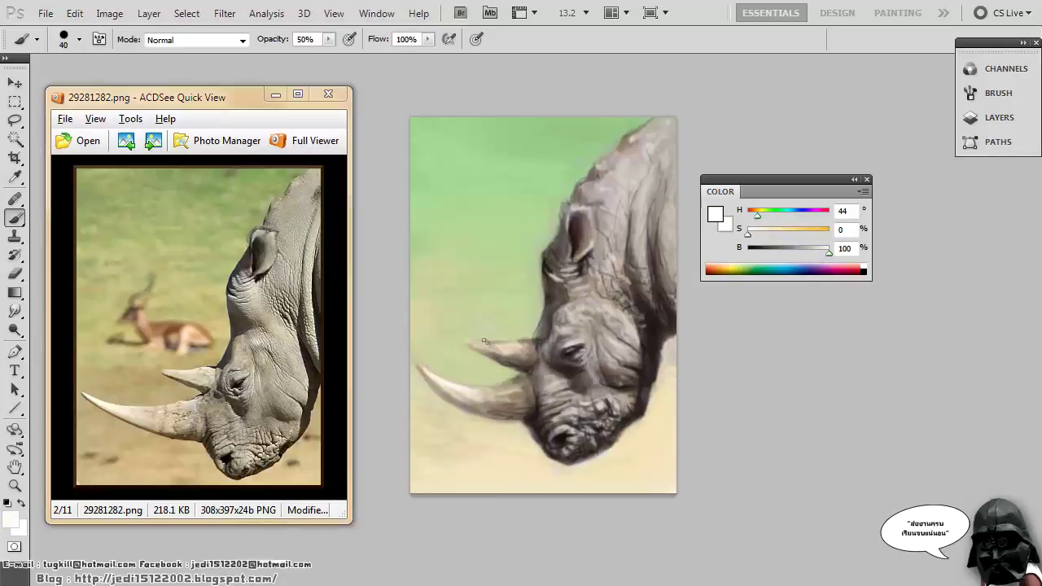
{"action": "right_click", "coordinate": [596, 406]}
{"action": "left_click", "coordinate": [598, 408]}
{"action": "left_click", "coordinate": [575, 340]}
{"action": "mouse_move", "coordinate": [568, 352]}
{"action": "left_mouse_down"}
{"action": "mouse_move", "coordinate": [589, 304]}
{"action": "mouse_move", "coordinate": [597, 311]}
{"action": "mouse_move", "coordinate": [582, 286]}
{"action": "mouse_move", "coordinate": [596, 323]}
{"action": "mouse_move", "coordinate": [610, 310]}
{"action": "mouse_move", "coordinate": [635, 324]}
{"action": "left_mouse_up"}
{"action": "mouse_move", "coordinate": [621, 289]}
{"action": "left_mouse_down"}
{"action": "mouse_move", "coordinate": [626, 299]}
{"action": "mouse_move", "coordinate": [630, 284]}
{"action": "mouse_move", "coordinate": [638, 313]}
{"action": "left_mouse_up"}
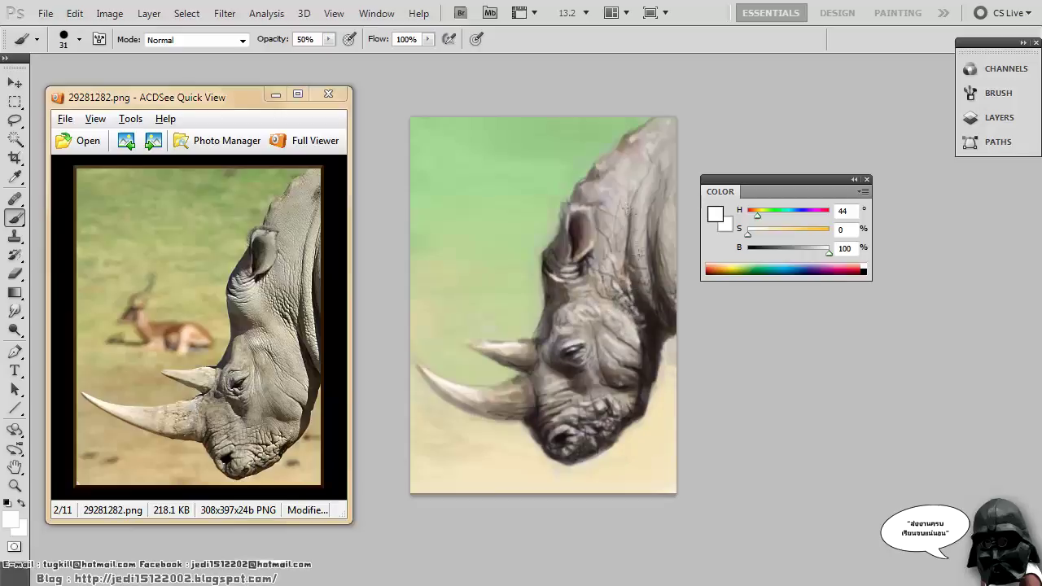
Add thin white highlights along the neck folds, the cheek wrinkles and the brow above the eye.
{"action": "mouse_move", "coordinate": [641, 254]}
{"action": "left_mouse_down"}
{"action": "mouse_move", "coordinate": [650, 303]}
{"action": "mouse_move", "coordinate": [637, 245]}
{"action": "mouse_move", "coordinate": [643, 206]}
{"action": "mouse_move", "coordinate": [635, 276]}
{"action": "mouse_move", "coordinate": [642, 206]}
{"action": "mouse_move", "coordinate": [650, 262]}
{"action": "mouse_move", "coordinate": [649, 195]}
{"action": "mouse_move", "coordinate": [664, 237]}
{"action": "mouse_move", "coordinate": [659, 265]}
{"action": "mouse_move", "coordinate": [658, 216]}
{"action": "mouse_move", "coordinate": [634, 188]}
{"action": "left_mouse_up"}
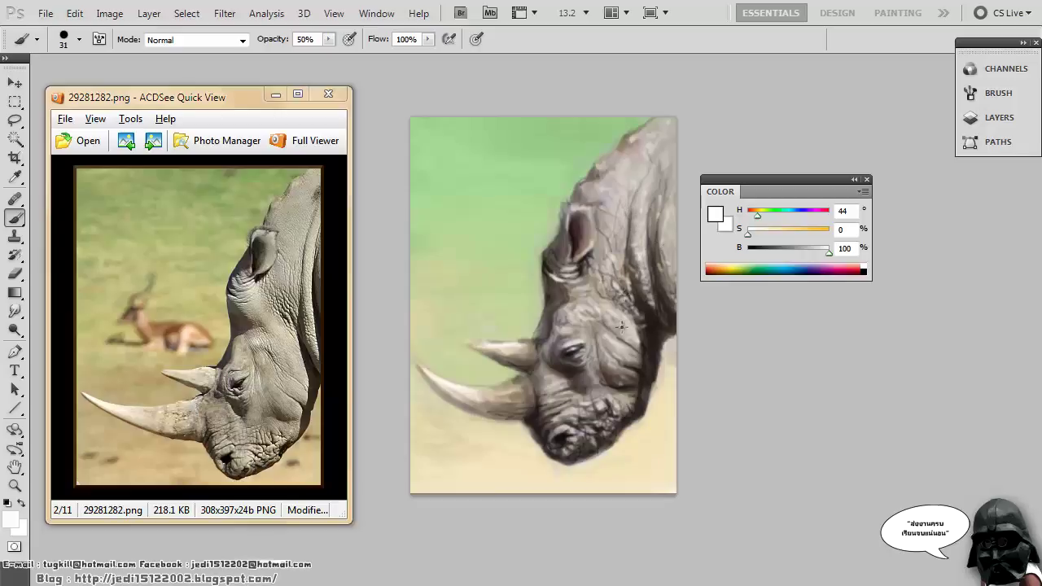
{"action": "mouse_move", "coordinate": [615, 326]}
{"action": "left_mouse_down"}
{"action": "mouse_move", "coordinate": [606, 342]}
{"action": "mouse_move", "coordinate": [592, 340]}
{"action": "mouse_move", "coordinate": [596, 348]}
{"action": "left_mouse_up"}
{"action": "left_click_drag", "start_coordinate": [566, 308], "coordinate": [585, 302]}
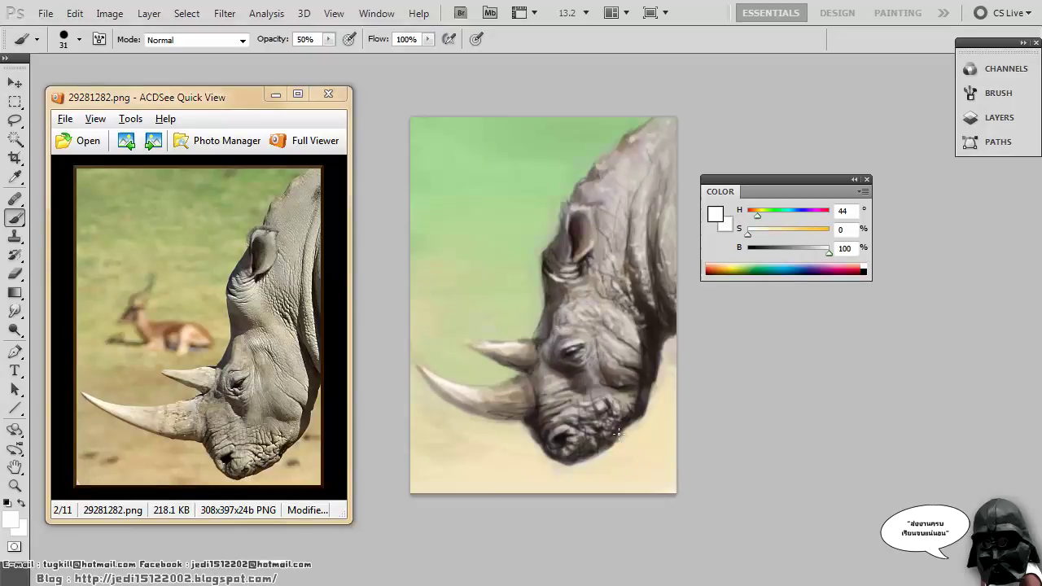
Mix a purple shadow tone, H 284, S 49, B 36, for the jaw and set the brush to 80 px.
{"action": "left_click", "coordinate": [638, 381], "text": "alt"}
{"action": "left_click", "coordinate": [658, 362], "text": "alt"}
{"action": "left_click_drag", "start_coordinate": [763, 234], "coordinate": [787, 234]}
{"action": "left_click_drag", "start_coordinate": [766, 253], "coordinate": [777, 253]}
{"action": "left_click_drag", "start_coordinate": [752, 217], "coordinate": [812, 216]}
{"action": "right_click", "coordinate": [657, 342]}
{"action": "type", "text": "80"}
{"action": "key", "text": "Return"}
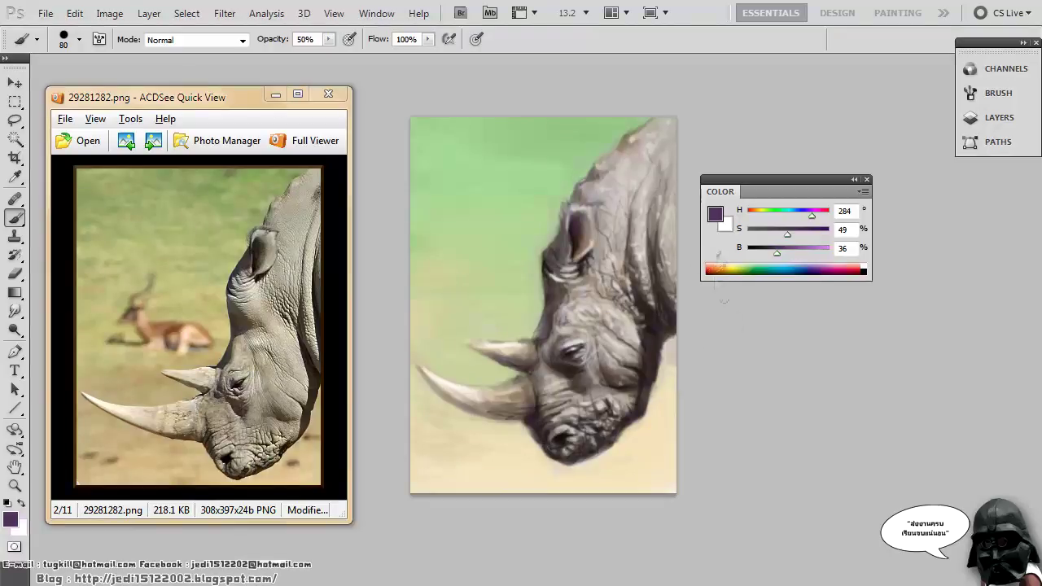
Define the eye and its surrounding creases with black, brightness 0, using a 13 px brush.
{"action": "left_click_drag", "start_coordinate": [777, 252], "coordinate": [748, 252]}
{"action": "right_click", "coordinate": [640, 340]}
{"action": "left_click", "coordinate": [796, 438]}
{"action": "left_click", "coordinate": [573, 354]}
{"action": "mouse_move", "coordinate": [572, 347]}
{"action": "left_mouse_down"}
{"action": "mouse_move", "coordinate": [599, 342]}
{"action": "mouse_move", "coordinate": [595, 333]}
{"action": "left_mouse_up"}
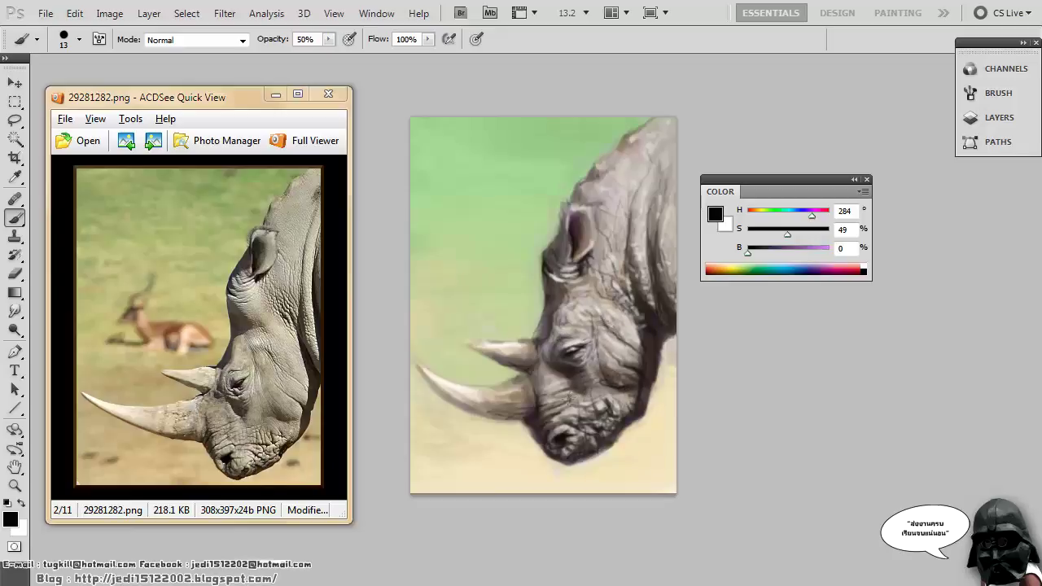
Draw fine black wrinkles on the muzzle, below the eye and across the brow.
{"action": "left_click_drag", "start_coordinate": [595, 417], "coordinate": [611, 415]}
{"action": "left_click_drag", "start_coordinate": [599, 428], "coordinate": [591, 444]}
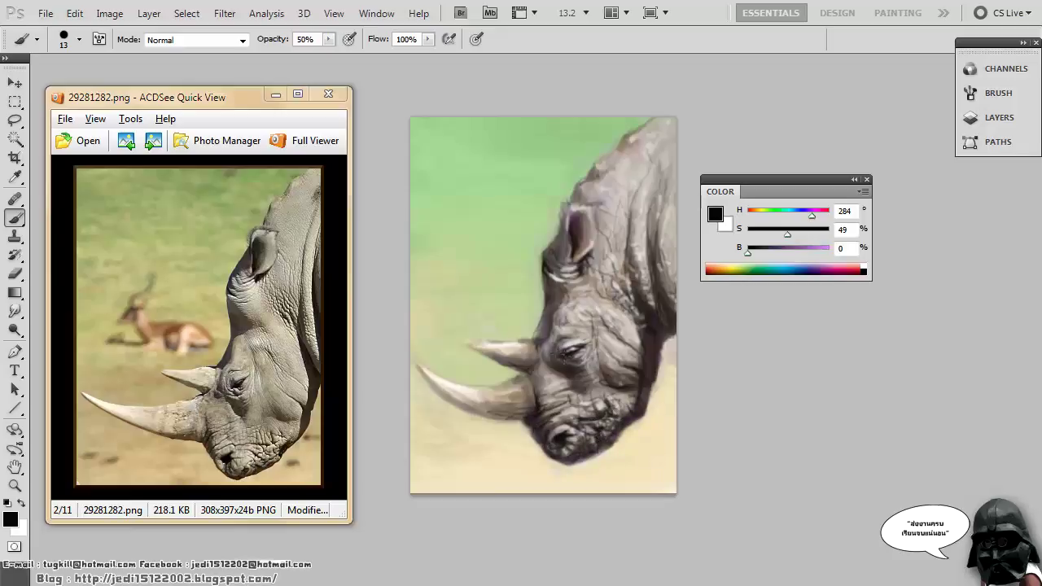
{"action": "left_click_drag", "start_coordinate": [559, 376], "coordinate": [546, 359]}
{"action": "mouse_move", "coordinate": [561, 308]}
{"action": "left_mouse_down"}
{"action": "mouse_move", "coordinate": [618, 291]}
{"action": "mouse_move", "coordinate": [637, 313]}
{"action": "left_mouse_up"}
Sample dark skin tones from the neck and brow and set the brush to 80 px for shading.
{"action": "left_click", "coordinate": [649, 325], "text": "alt"}
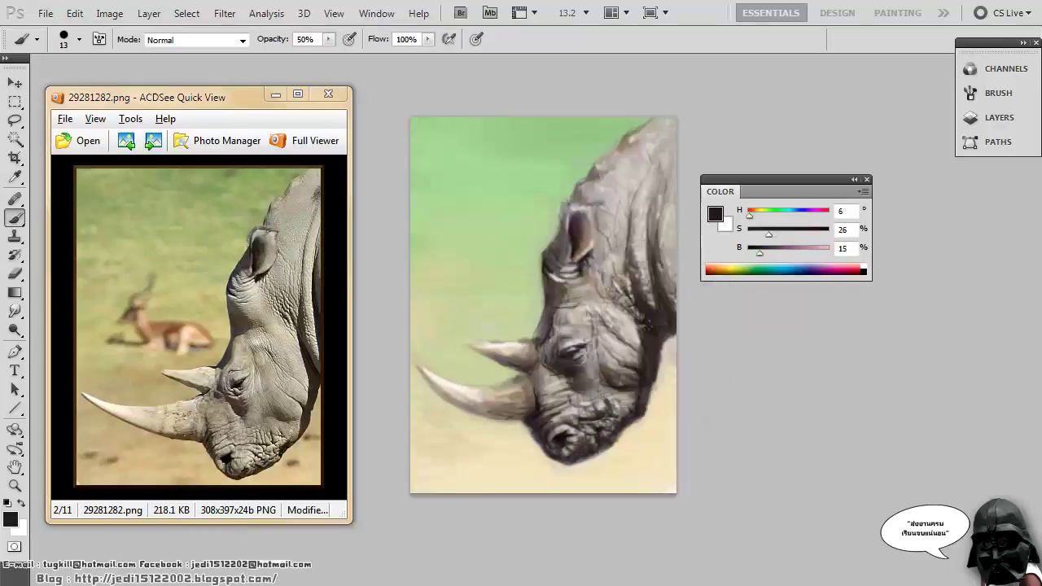
{"action": "right_click", "coordinate": [650, 319]}
{"action": "double_click", "coordinate": [725, 471]}
{"action": "left_click", "coordinate": [574, 291], "text": "alt"}
{"action": "right_click", "coordinate": [574, 290]}
{"action": "key", "text": "Return"}
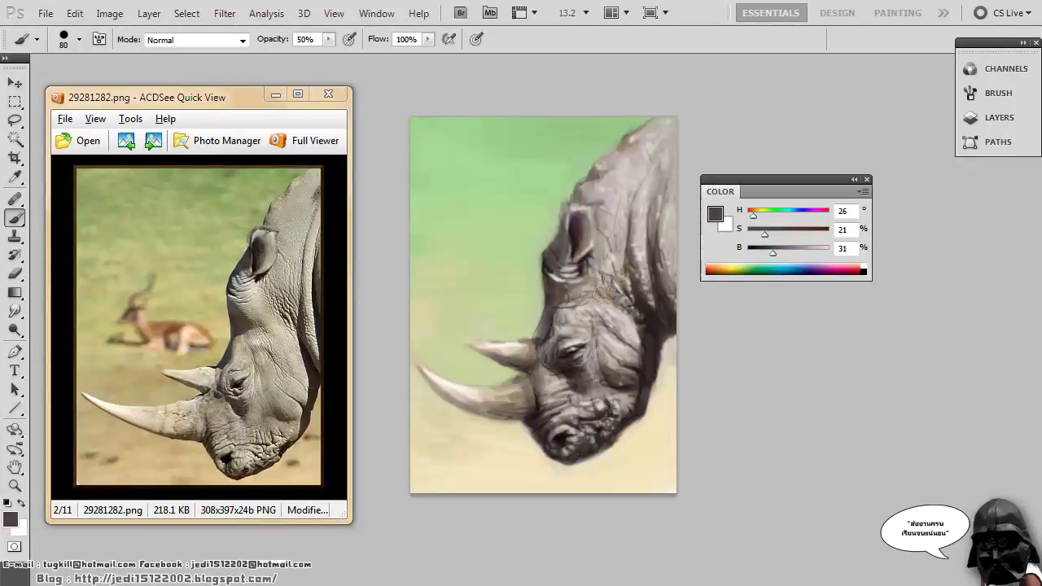
Pick a pale grey, H 41, S 7, B 89, and highlight the forehead with a 25 px brush.
{"action": "left_click", "coordinate": [602, 300], "text": "alt"}
{"action": "right_click", "coordinate": [623, 324]}
{"action": "type", "text": "25"}
{"action": "key", "text": "Return"}
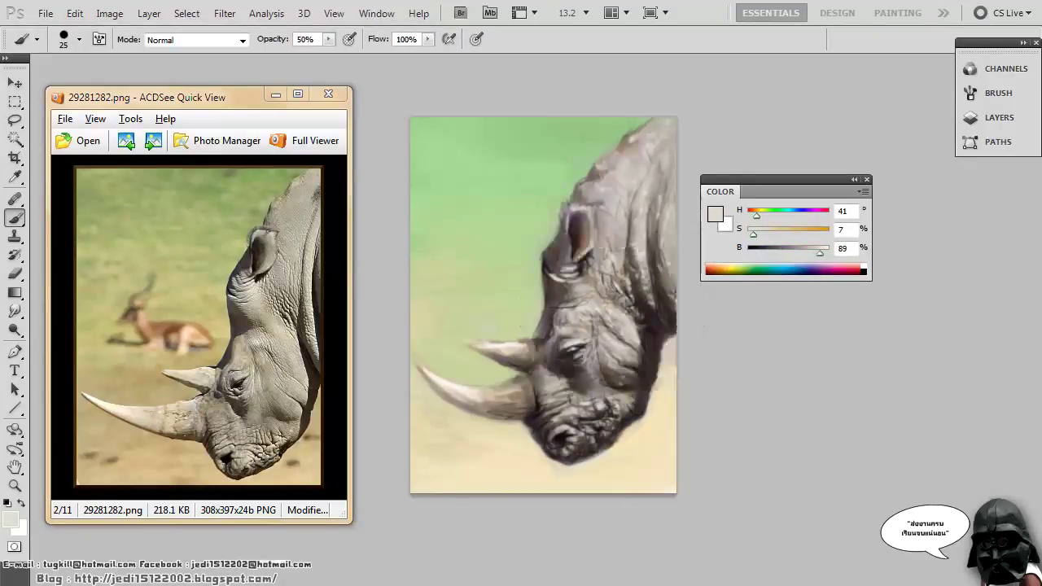
Set the brush to 19 px and add pale grey highlights around the eye, cheek and muzzle.
{"action": "right_click", "coordinate": [574, 365]}
{"action": "type", "text": "19"}
{"action": "key", "text": "Return"}
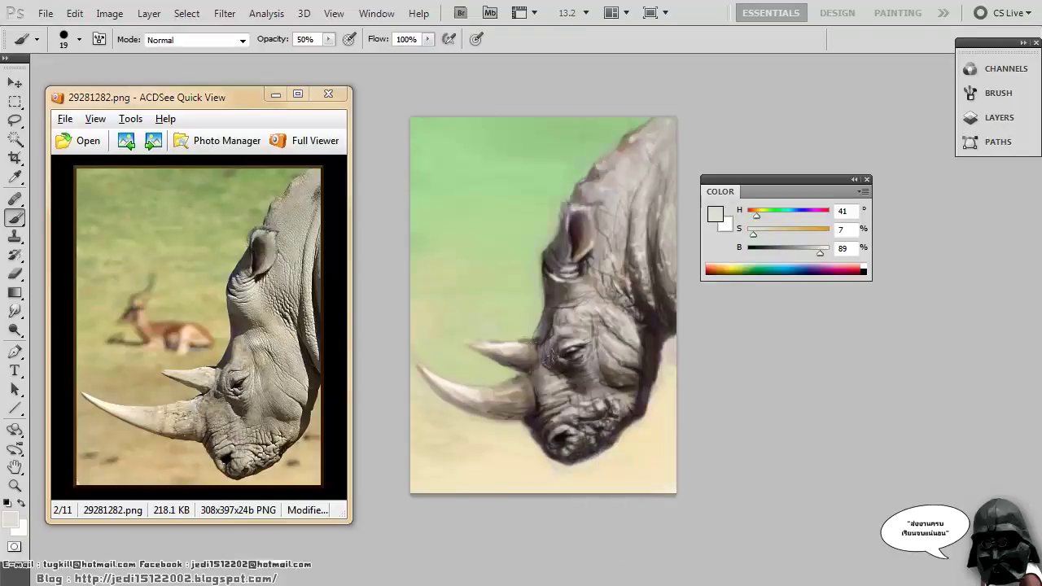
{"action": "mouse_move", "coordinate": [562, 364]}
{"action": "left_mouse_down"}
{"action": "mouse_move", "coordinate": [588, 373]}
{"action": "mouse_move", "coordinate": [578, 378]}
{"action": "mouse_move", "coordinate": [591, 410]}
{"action": "mouse_move", "coordinate": [623, 391]}
{"action": "left_mouse_up"}
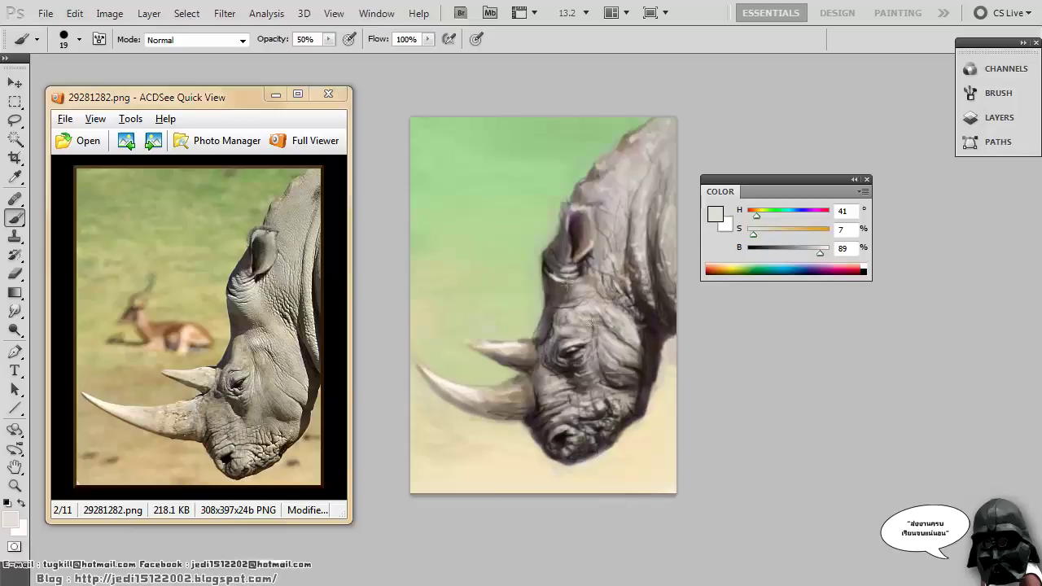
{"action": "left_click_drag", "start_coordinate": [619, 349], "coordinate": [625, 364]}
{"action": "mouse_move", "coordinate": [575, 386]}
{"action": "left_mouse_down"}
{"action": "mouse_move", "coordinate": [562, 394]}
{"action": "mouse_move", "coordinate": [556, 428]}
{"action": "mouse_move", "coordinate": [573, 446]}
{"action": "left_mouse_up"}
Refine the ear's edges and tip with sampled skin and background green tones.
{"action": "left_click", "coordinate": [564, 213], "text": "alt"}
{"action": "mouse_move", "coordinate": [566, 210]}
{"action": "left_mouse_down"}
{"action": "mouse_move", "coordinate": [589, 205]}
{"action": "mouse_move", "coordinate": [568, 203]}
{"action": "mouse_move", "coordinate": [572, 238]}
{"action": "mouse_move", "coordinate": [542, 249]}
{"action": "mouse_move", "coordinate": [547, 228]}
{"action": "left_mouse_up"}
{"action": "left_click", "coordinate": [560, 197], "text": "alt"}
{"action": "left_click", "coordinate": [562, 232], "text": "alt"}
{"action": "left_click", "coordinate": [573, 212], "text": "alt"}
{"action": "left_click", "coordinate": [576, 231], "text": "alt"}
{"action": "left_click", "coordinate": [545, 234], "text": "alt"}
Set the brush to 38 px and refine the forehead outline and the folds below the ear with sampled tones.
{"action": "right_click", "coordinate": [554, 268]}
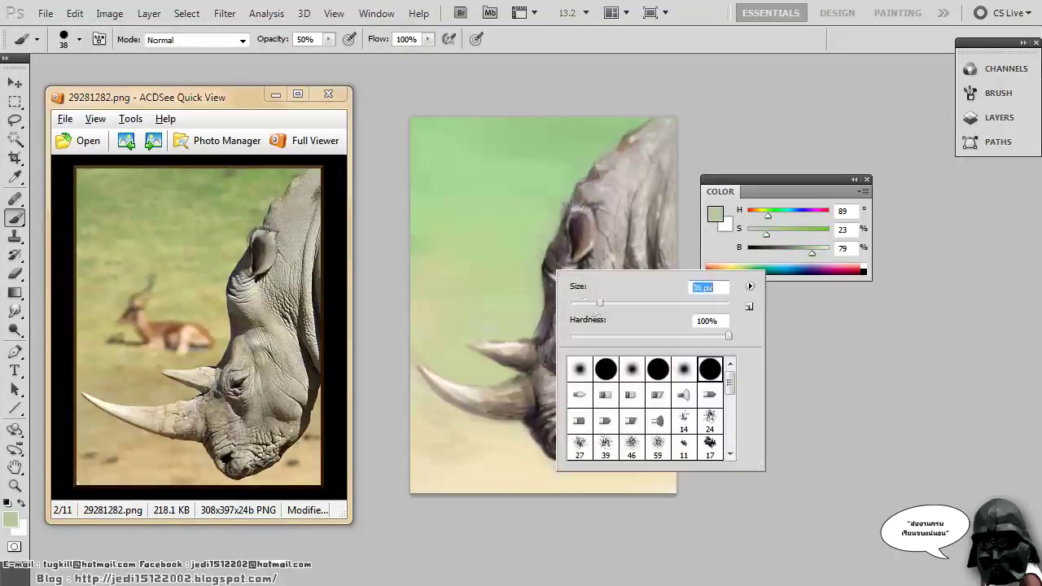
{"action": "left_click", "coordinate": [598, 302]}
{"action": "left_click", "coordinate": [555, 279], "text": "alt"}
{"action": "mouse_move", "coordinate": [549, 270]}
{"action": "left_mouse_down"}
{"action": "mouse_move", "coordinate": [541, 299]}
{"action": "mouse_move", "coordinate": [577, 268]}
{"action": "mouse_move", "coordinate": [585, 282]}
{"action": "mouse_move", "coordinate": [620, 257]}
{"action": "mouse_move", "coordinate": [600, 304]}
{"action": "mouse_move", "coordinate": [632, 334]}
{"action": "left_mouse_up"}
{"action": "left_click", "coordinate": [536, 285], "text": "alt"}
{"action": "left_click", "coordinate": [582, 285], "text": "alt"}
{"action": "left_click", "coordinate": [581, 272], "text": "alt"}
{"action": "left_click", "coordinate": [604, 220], "text": "alt"}
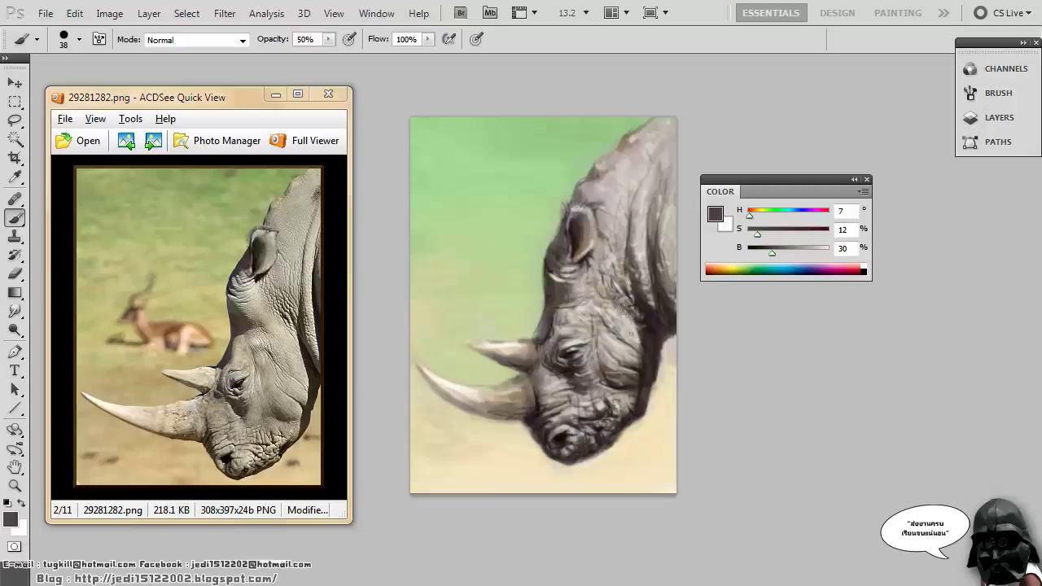
Set the brush opacity to 100% and dab pure white highlights on the muzzle, neck, ear folds and eye.
{"action": "left_click", "coordinate": [329, 39]}
{"action": "left_click_drag", "start_coordinate": [330, 58], "coordinate": [376, 59]}
{"action": "left_click_drag", "start_coordinate": [772, 253], "coordinate": [829, 254]}
{"action": "left_click_drag", "start_coordinate": [757, 234], "coordinate": [746, 235]}
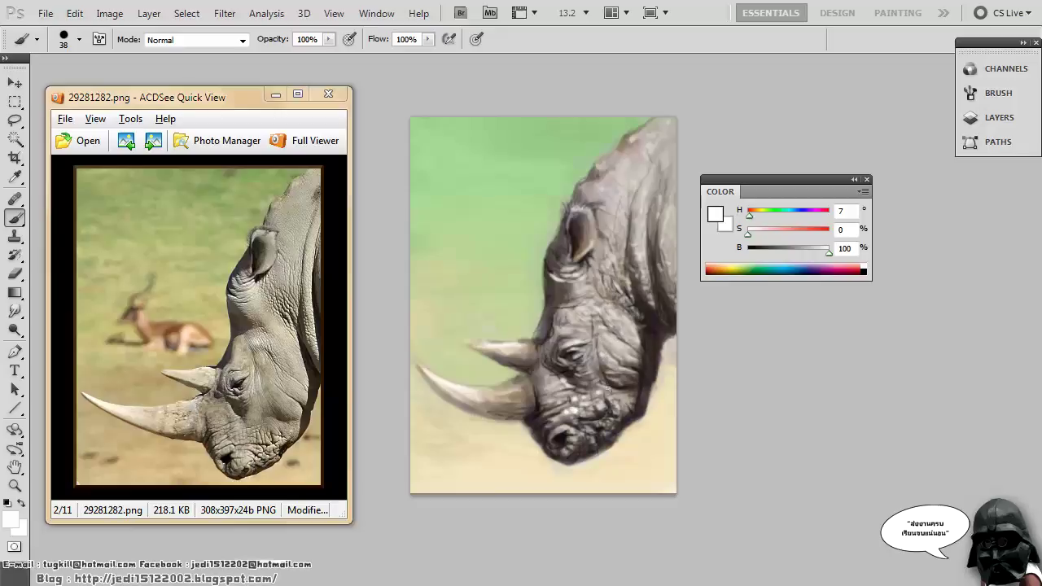
{"action": "left_click_drag", "start_coordinate": [663, 275], "coordinate": [663, 281]}
{"action": "left_click_drag", "start_coordinate": [581, 273], "coordinate": [573, 278]}
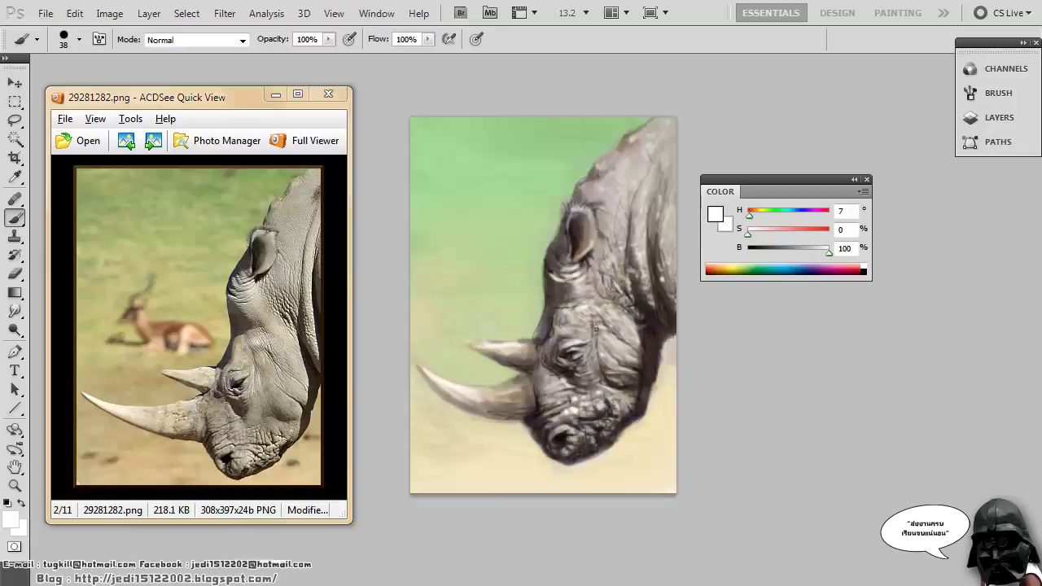
{"action": "left_click_drag", "start_coordinate": [570, 364], "coordinate": [585, 367]}
Paint dark and brown streaks, H 20, S 61, B 46, at the base of the large horn with a 16 px brush.
{"action": "left_click", "coordinate": [544, 398], "text": "alt"}
{"action": "left_click_drag", "start_coordinate": [499, 405], "coordinate": [510, 399]}
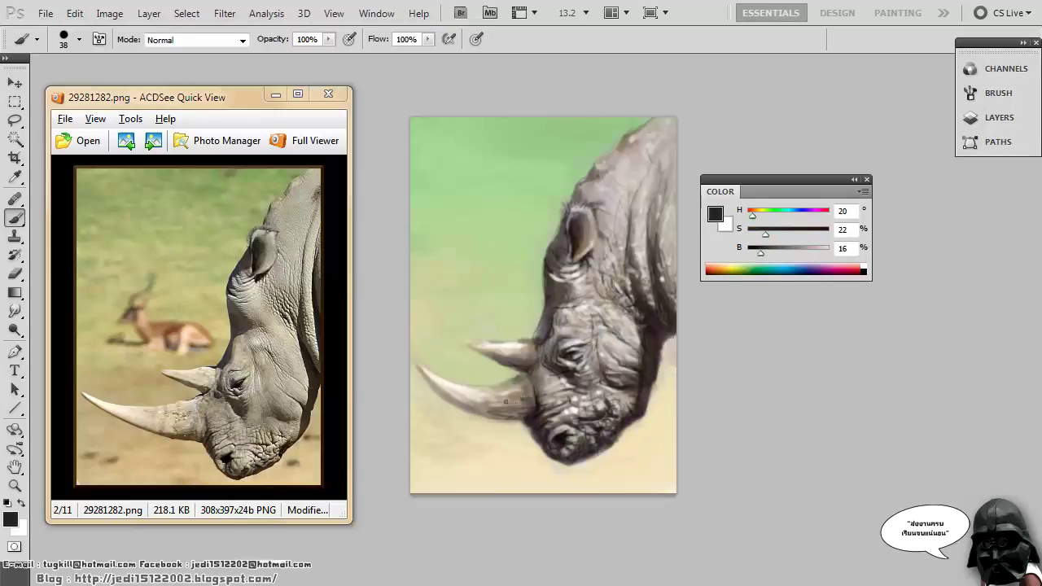
{"action": "mouse_move", "coordinate": [788, 234]}
{"action": "left_mouse_down"}
{"action": "mouse_move", "coordinate": [797, 234]}
{"action": "mouse_move", "coordinate": [766, 255]}
{"action": "mouse_move", "coordinate": [785, 253]}
{"action": "left_mouse_up"}
{"action": "right_click", "coordinate": [544, 410]}
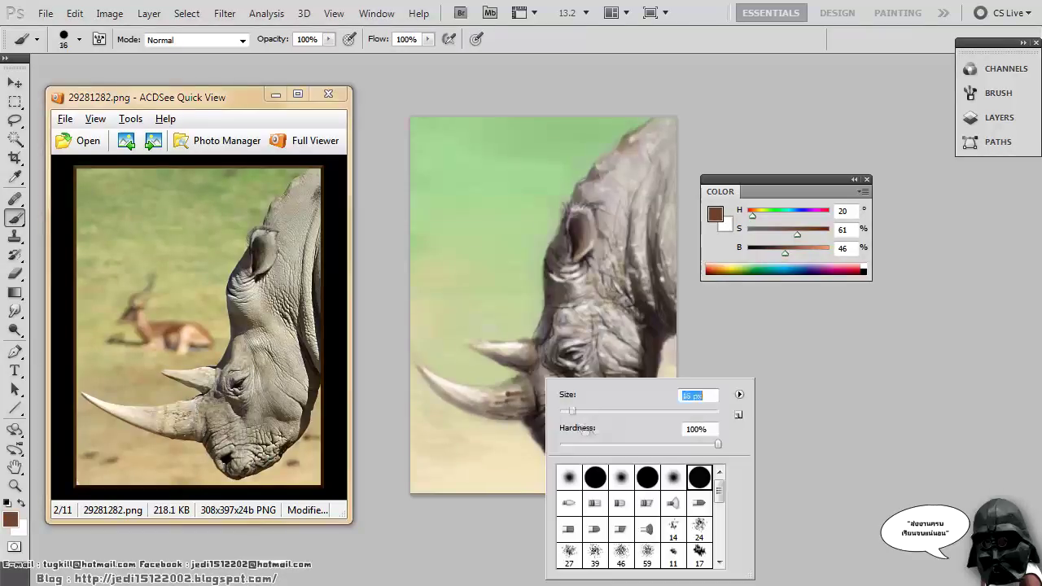
{"action": "left_click_drag", "start_coordinate": [570, 413], "coordinate": [563, 412]}
{"action": "left_click_drag", "start_coordinate": [512, 394], "coordinate": [499, 395]}
{"action": "left_click", "coordinate": [499, 390], "text": "alt"}
{"action": "left_click", "coordinate": [494, 330], "text": "alt"}
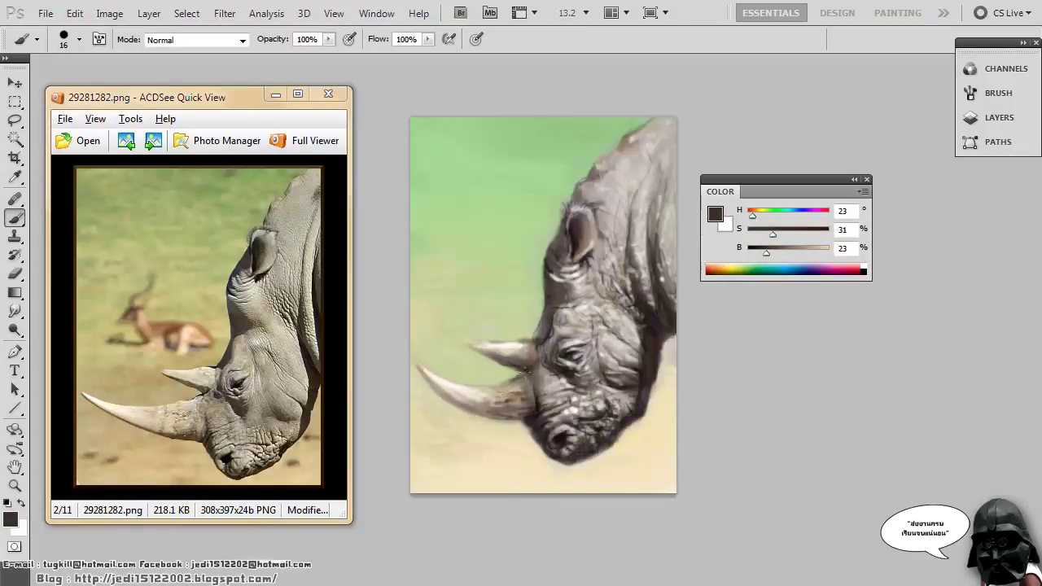
Deepen the brow and cheek wrinkles with a sampled dark brown and darken the eye with pure black.
{"action": "left_click", "coordinate": [644, 296], "text": "alt"}
{"action": "left_click_drag", "start_coordinate": [600, 312], "coordinate": [629, 342]}
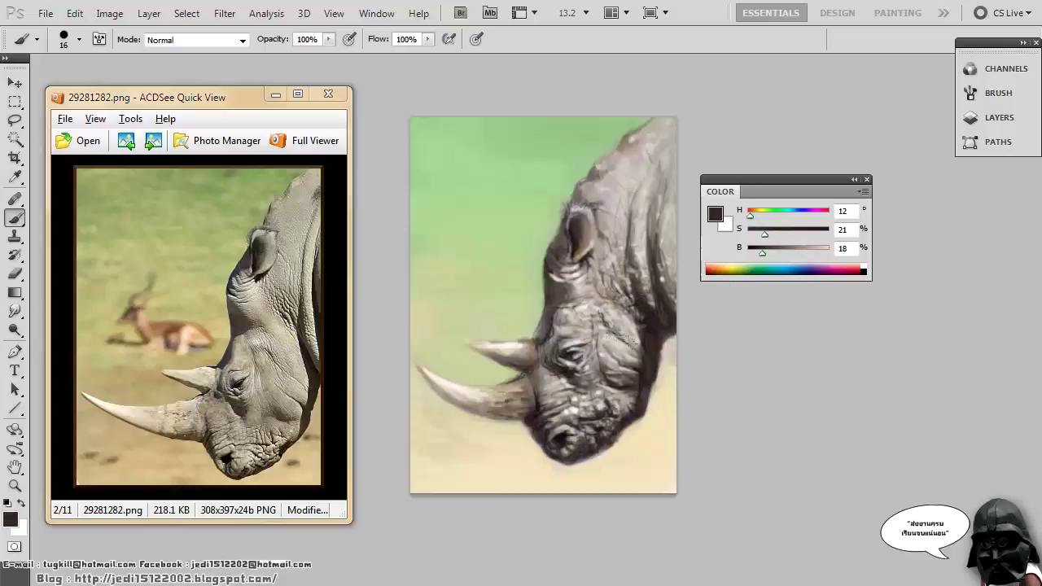
{"action": "left_click_drag", "start_coordinate": [766, 256], "coordinate": [751, 261]}
{"action": "key", "text": "d"}
{"action": "left_click_drag", "start_coordinate": [569, 354], "coordinate": [578, 357]}
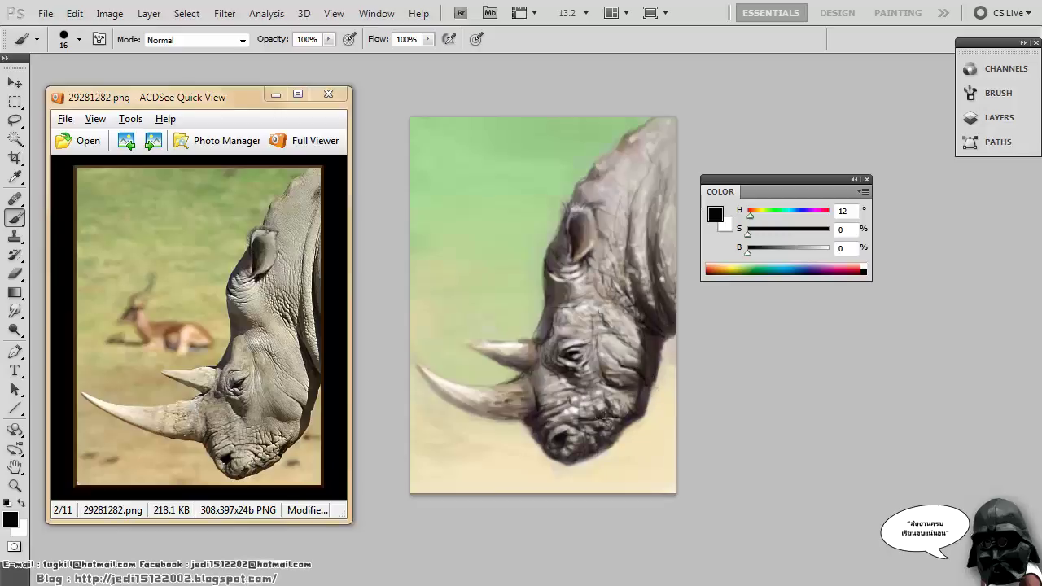
Deepen the mouth creases, nostril and inner ear shadow with black strokes.
{"action": "left_click_drag", "start_coordinate": [612, 420], "coordinate": [603, 432]}
{"action": "mouse_move", "coordinate": [564, 421]}
{"action": "left_mouse_down"}
{"action": "mouse_move", "coordinate": [556, 428]}
{"action": "mouse_move", "coordinate": [570, 407]}
{"action": "left_mouse_up"}
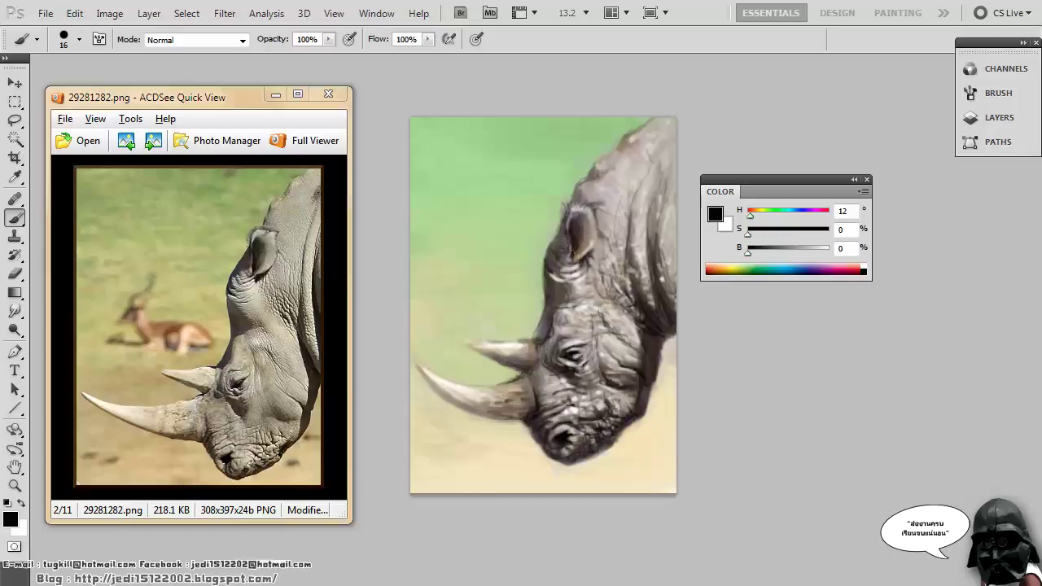
{"action": "left_click_drag", "start_coordinate": [572, 259], "coordinate": [583, 257]}
Sharpen the outlines of both horns and the lower muzzle with sampled background greens and sand tones.
{"action": "mouse_move", "coordinate": [489, 363]}
{"action": "left_mouse_down", "text": "alt"}
{"action": "mouse_move", "coordinate": [498, 363]}
{"action": "mouse_move", "coordinate": [482, 342]}
{"action": "mouse_move", "coordinate": [521, 375]}
{"action": "left_mouse_up", "text": "alt"}
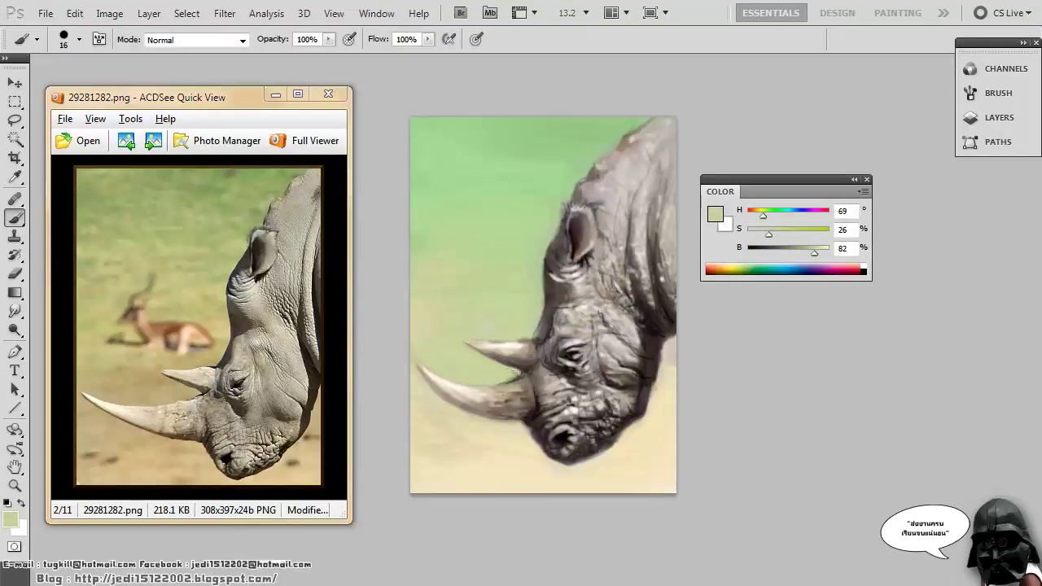
{"action": "left_click", "coordinate": [509, 408], "text": "alt"}
{"action": "mouse_move", "coordinate": [438, 394]}
{"action": "left_mouse_down"}
{"action": "mouse_move", "coordinate": [429, 383]}
{"action": "mouse_move", "coordinate": [450, 406]}
{"action": "mouse_move", "coordinate": [506, 419]}
{"action": "mouse_move", "coordinate": [534, 448]}
{"action": "left_mouse_up"}
{"action": "left_click", "coordinate": [447, 413], "text": "alt"}
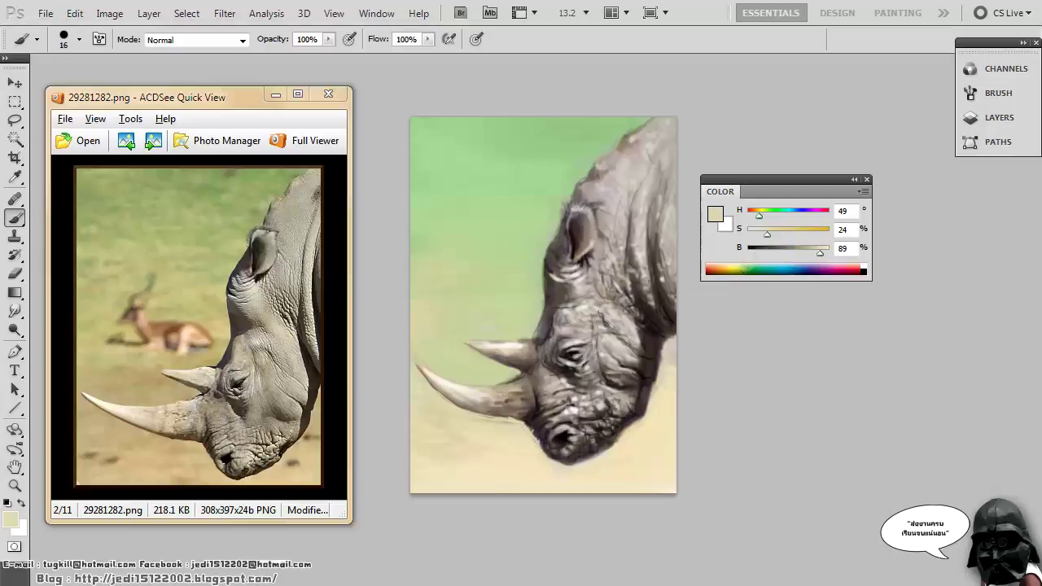
Trim the forehead profile below the ear with sampled green and pick skin tones from the neck and jaw.
{"action": "left_click", "coordinate": [553, 238], "text": "alt"}
{"action": "left_click_drag", "start_coordinate": [550, 249], "coordinate": [534, 327]}
{"action": "left_click", "coordinate": [533, 316], "text": "alt"}
{"action": "left_click", "coordinate": [617, 221], "text": "alt"}
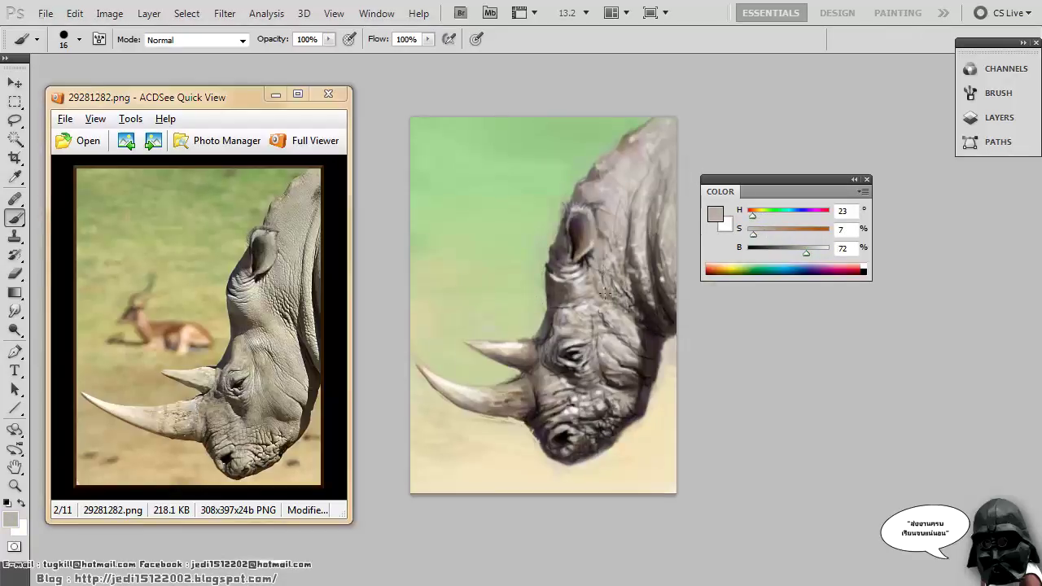
{"action": "left_click", "coordinate": [646, 369], "text": "alt"}
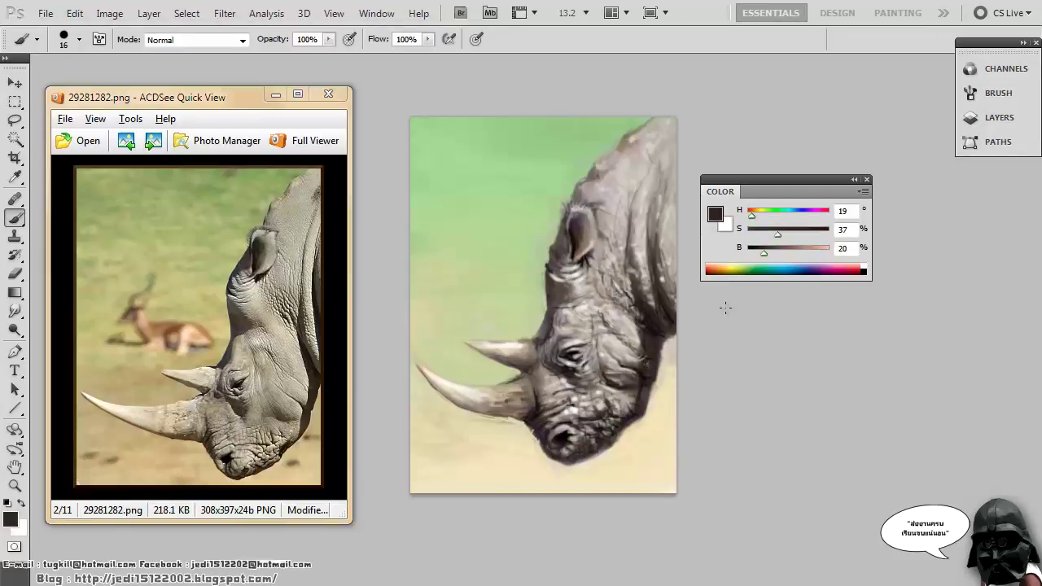
Set the brush to 72 px and smooth the background beside the forehead with sampled greens.
{"action": "left_click", "coordinate": [540, 272], "text": "alt"}
{"action": "right_click", "coordinate": [541, 278]}
{"action": "left_click_drag", "start_coordinate": [546, 264], "coordinate": [542, 309]}
{"action": "left_click", "coordinate": [574, 316]}
{"action": "left_click", "coordinate": [529, 281], "text": "alt"}
{"action": "left_click", "coordinate": [527, 299], "text": "alt"}
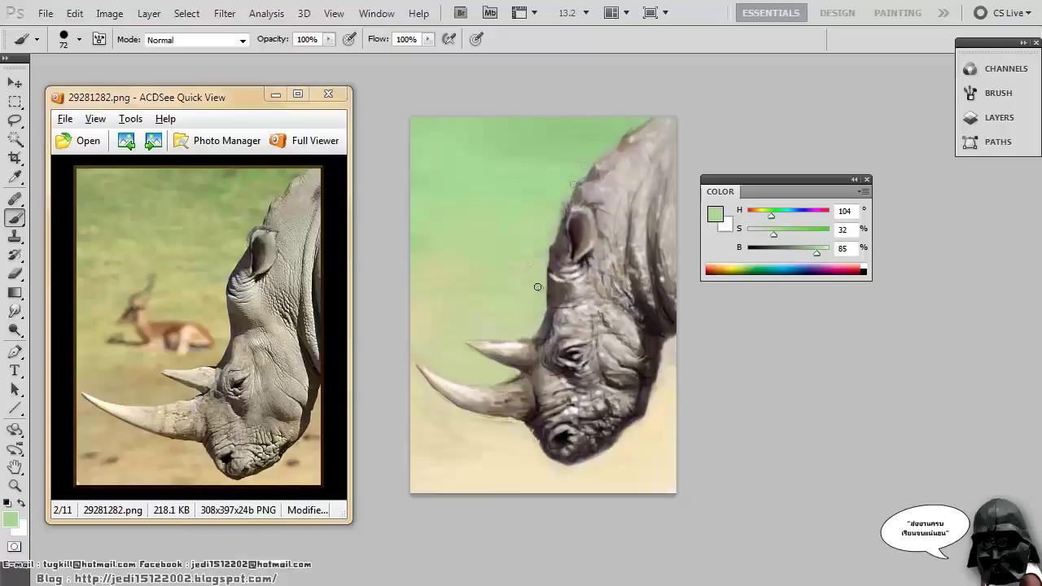
On a new layer, handwrite a signature along the forehead in a sampled dark skin tone with a 20 px brush.
{"action": "left_click", "coordinate": [998, 118]}
{"action": "left_click", "coordinate": [909, 427]}
{"action": "key", "text": "r"}
{"action": "left_click_drag", "start_coordinate": [663, 476], "coordinate": [505, 480]}
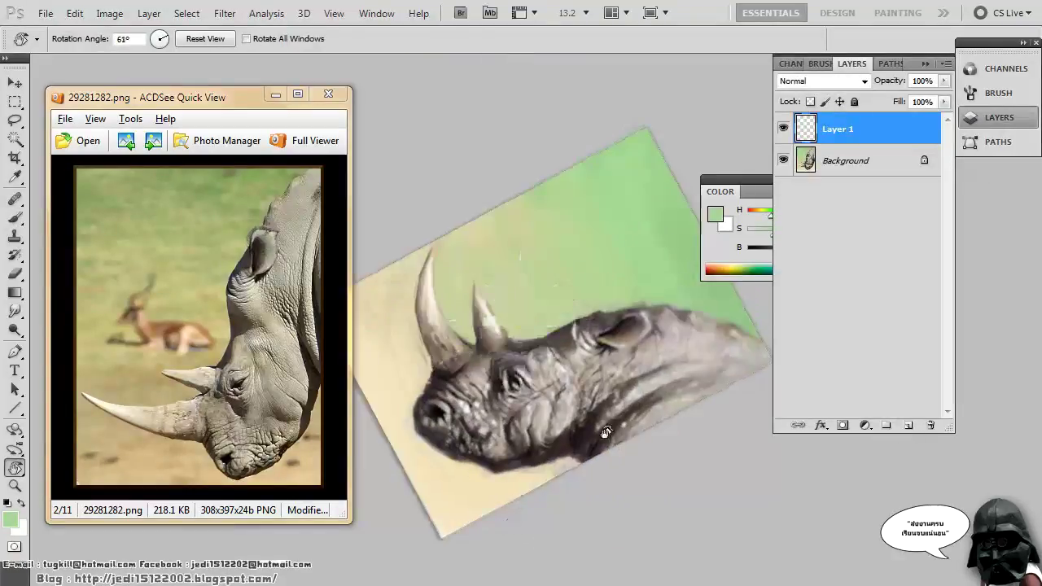
{"action": "right_click", "coordinate": [604, 380]}
{"action": "left_click", "coordinate": [640, 411]}
{"action": "left_click", "coordinate": [563, 330], "text": "alt"}
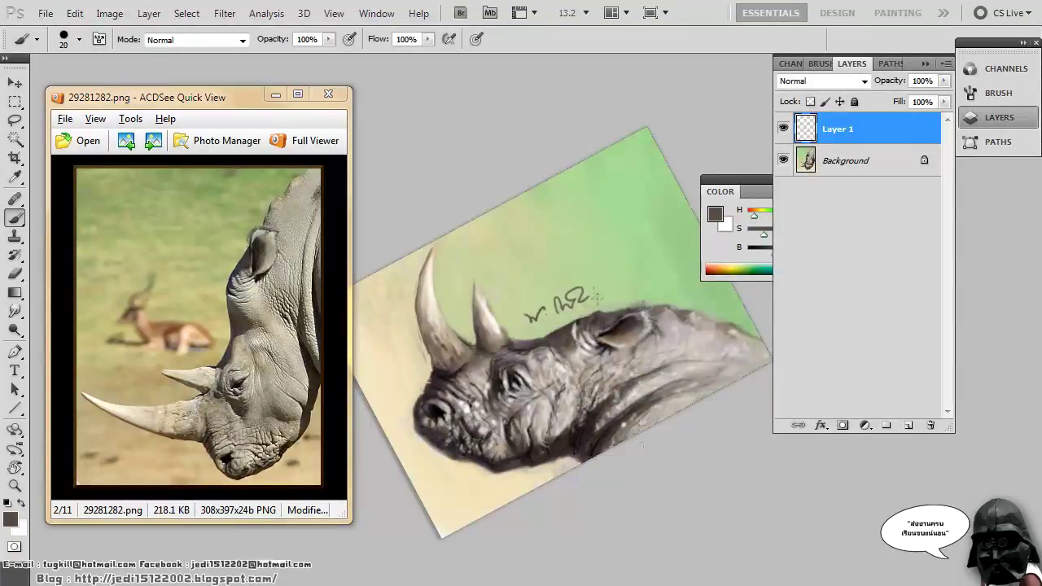
{"action": "key", "text": "r"}
{"action": "key", "text": "Escape"}
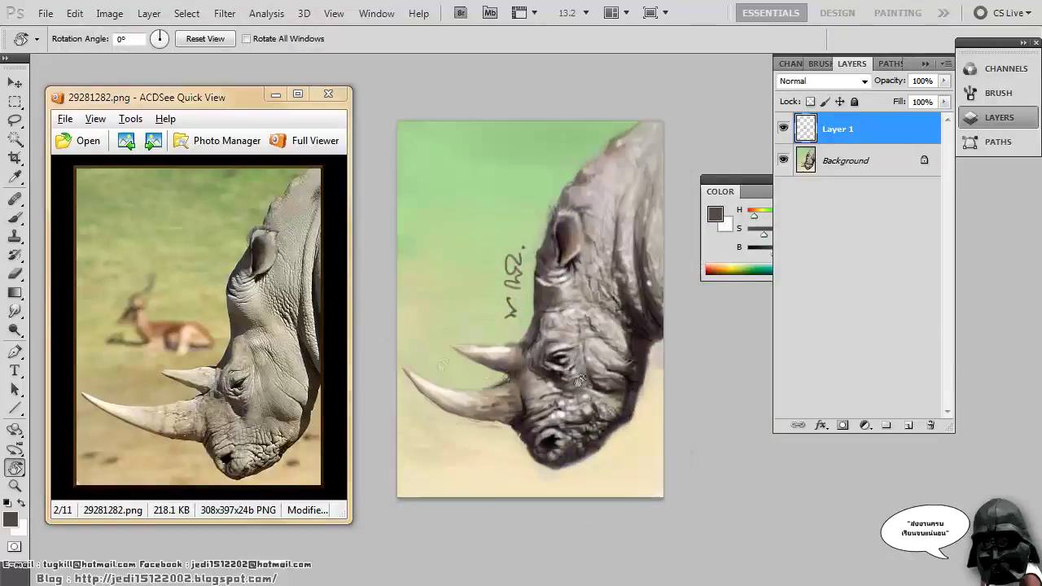
{"action": "key", "text": "ctrl+t"}
{"action": "left_click_drag", "start_coordinate": [504, 252], "coordinate": [562, 298]}
{"action": "key", "text": "Escape"}
Scale the signature down and tilt it to follow the forehead with Free Transform.
{"action": "key", "text": "ctrl+t"}
{"action": "left_click_drag", "start_coordinate": [504, 248], "coordinate": [513, 272]}
{"action": "left_click_drag", "start_coordinate": [528, 264], "coordinate": [512, 292]}
{"action": "key", "text": "Return"}
{"action": "key", "text": "r"}
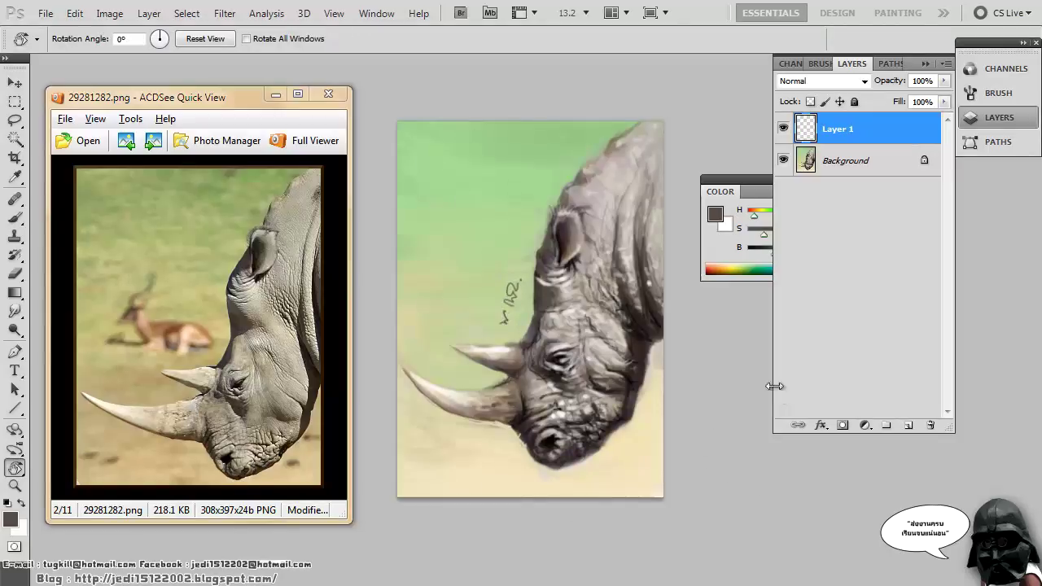
Flatten the image and duplicate the Background layer.
{"action": "left_click", "coordinate": [947, 65]}
{"action": "left_click", "coordinate": [887, 384]}
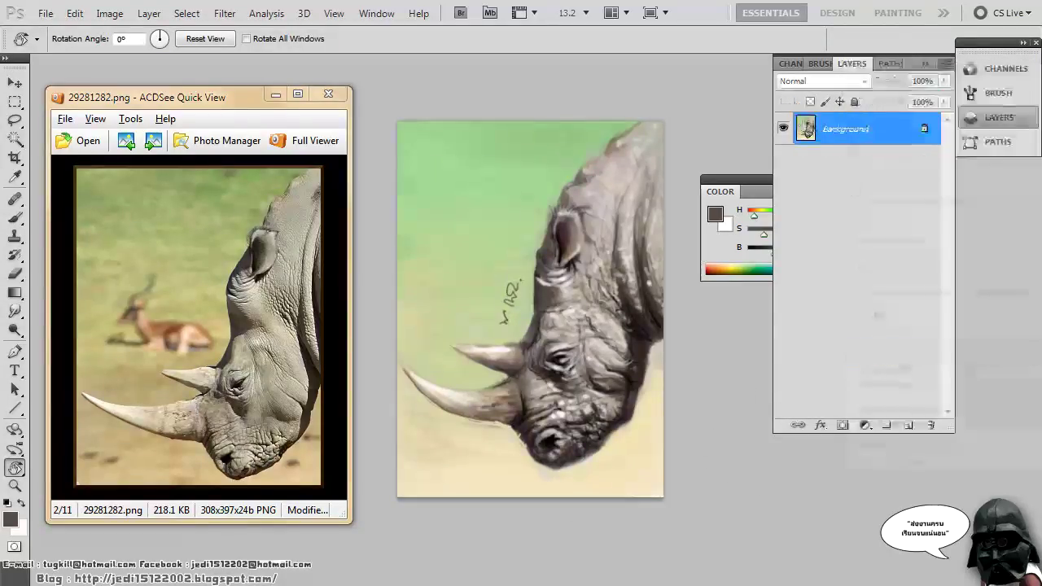
{"action": "left_click_drag", "start_coordinate": [894, 133], "coordinate": [909, 425]}
Apply an automatic Levels adjustment to the Background copy layer.
{"action": "left_click", "coordinate": [110, 13]}
{"action": "mouse_move", "coordinate": [138, 54]}
{"action": "left_click", "coordinate": [321, 68]}
{"action": "left_click_drag", "start_coordinate": [888, 177], "coordinate": [627, 196]}
{"action": "left_click", "coordinate": [797, 277]}
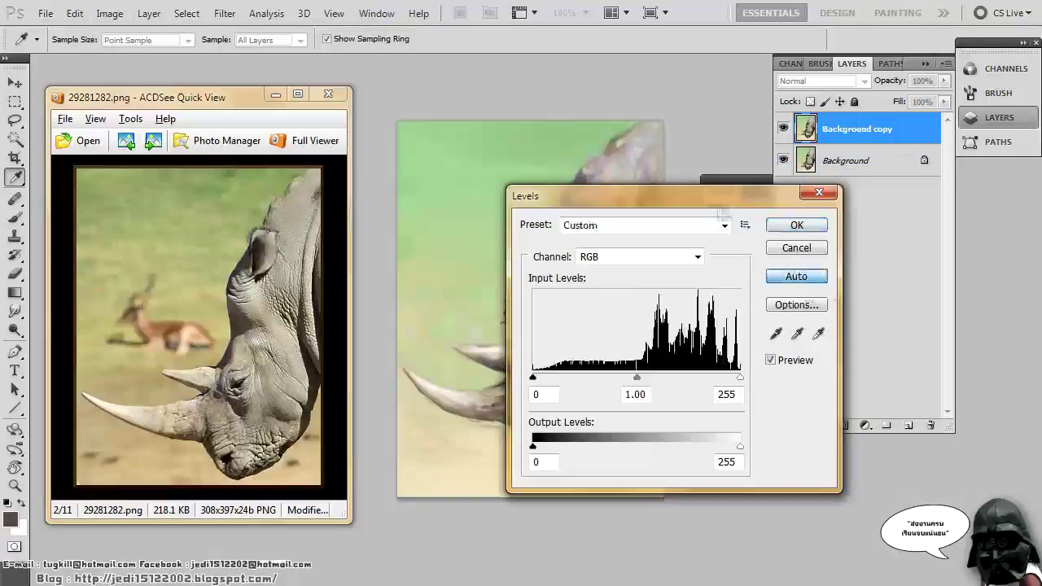
{"action": "key", "text": "Return"}
Sharpen the Background copy layer with the Smart Sharpen filter.
{"action": "left_click", "coordinate": [224, 13]}
{"action": "mouse_move", "coordinate": [275, 255]}
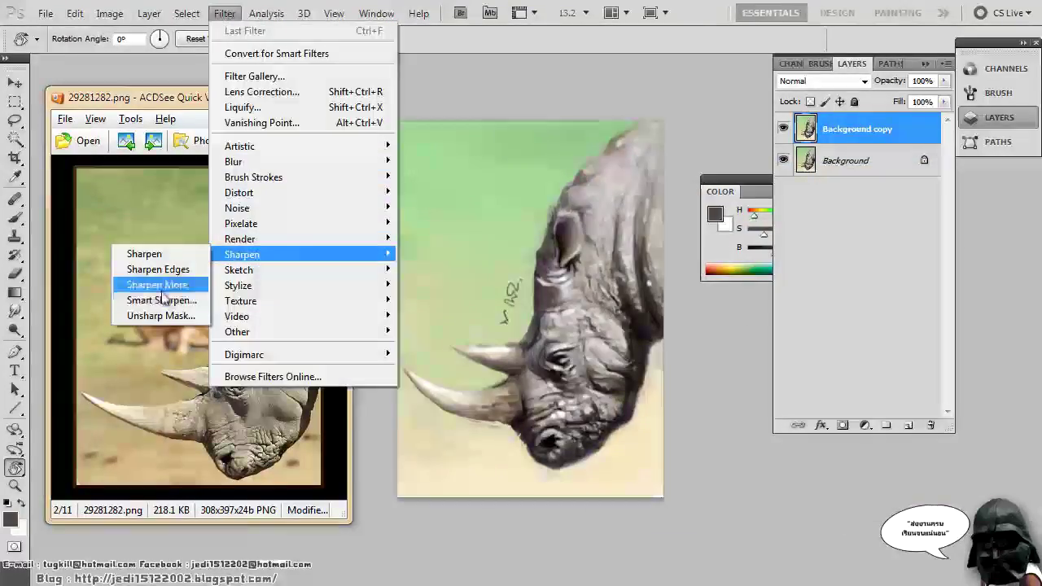
{"action": "left_click", "coordinate": [157, 298]}
{"action": "left_click_drag", "start_coordinate": [744, 28], "coordinate": [523, 116]}
{"action": "left_click", "coordinate": [698, 133]}
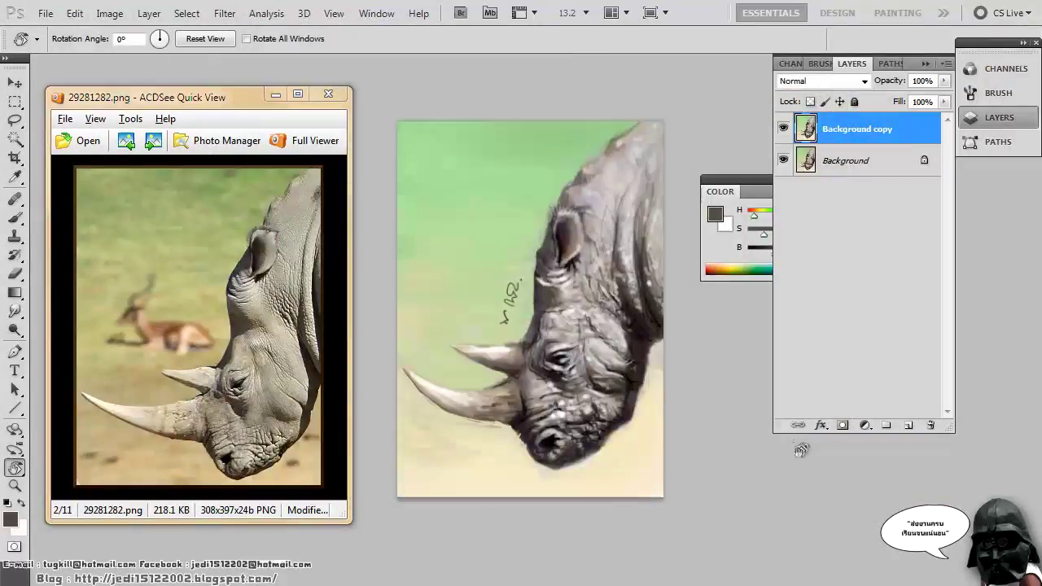
Touch up the background around the rhino's head with sampled beige and yellow-green tones, using 94 px and 160 px brushes.
{"action": "key", "text": "b"}
{"action": "right_click", "coordinate": [611, 380]}
{"action": "left_click_drag", "start_coordinate": [643, 414], "coordinate": [649, 415]}
{"action": "left_click", "coordinate": [492, 425], "text": "alt"}
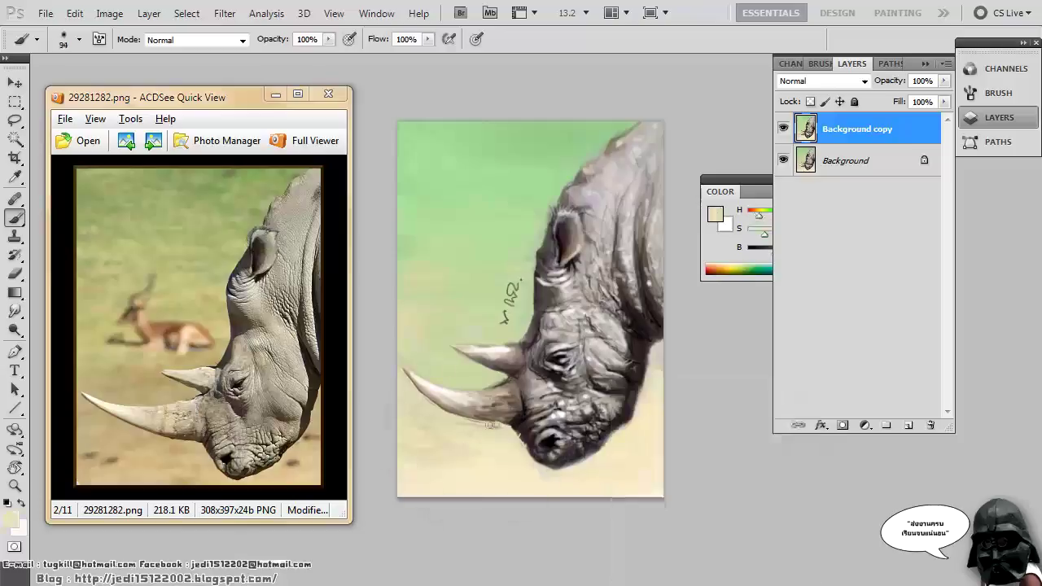
{"action": "right_click", "coordinate": [430, 430]}
{"action": "left_click_drag", "start_coordinate": [531, 414], "coordinate": [549, 415]}
{"action": "left_click", "coordinate": [418, 310], "text": "alt"}
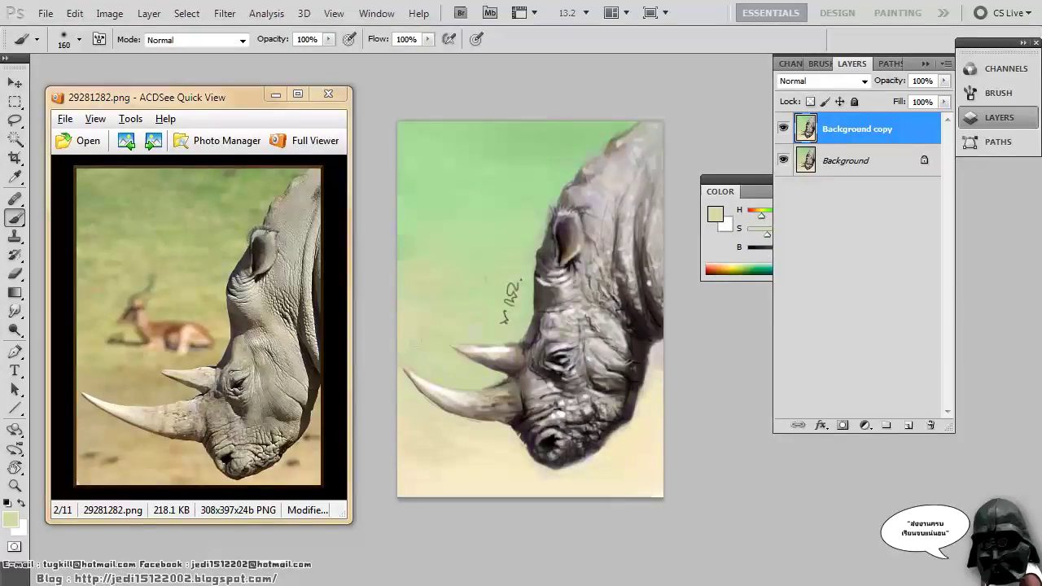
Inspect the sharpened painting at 100% and at 33% around the rhino's ear, eye and neck folds.
{"action": "left_click_drag", "start_coordinate": [736, 424], "coordinate": [674, 423]}
{"action": "left_click_drag", "start_coordinate": [671, 399], "coordinate": [645, 421]}
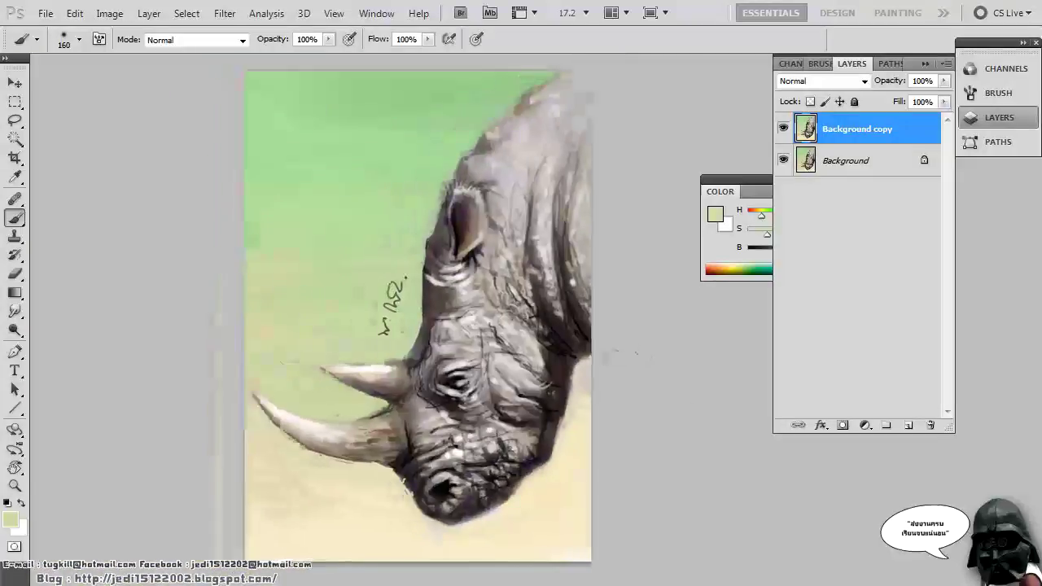
{"action": "double_click", "coordinate": [15, 486]}
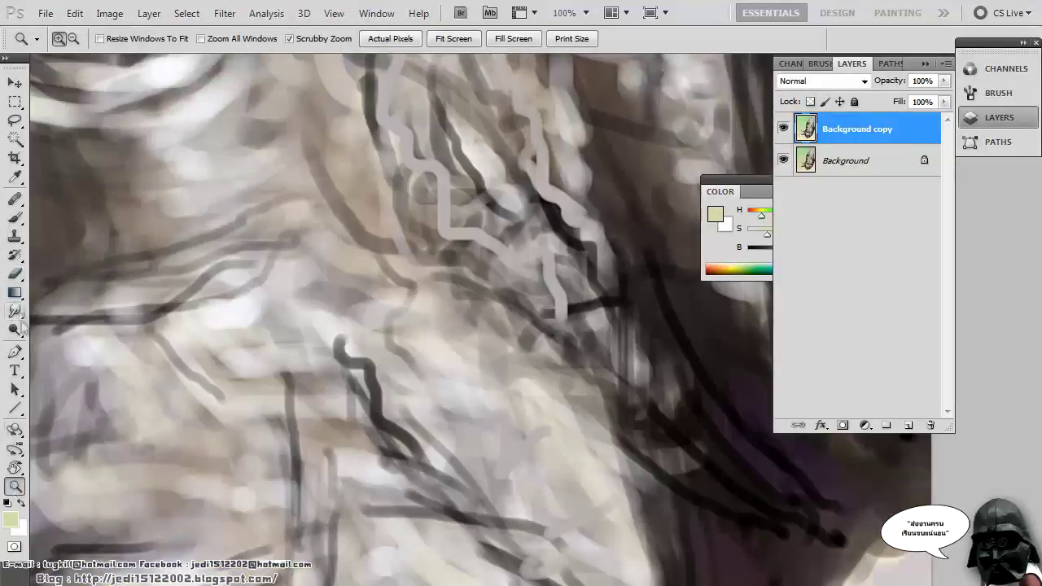
{"action": "scroll", "coordinate": [532, 421], "scroll_direction": "down", "scroll_amount": 5}
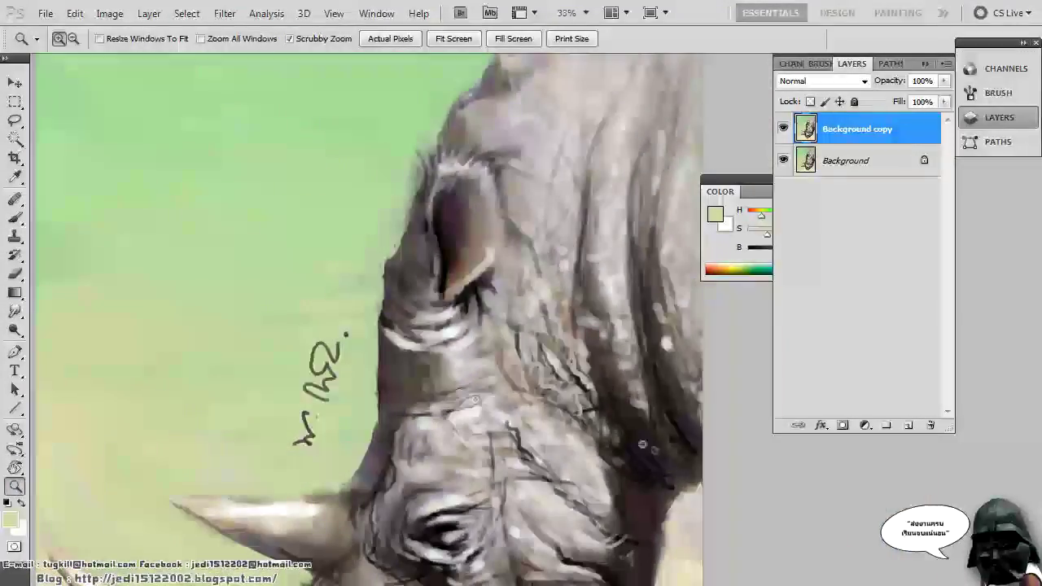